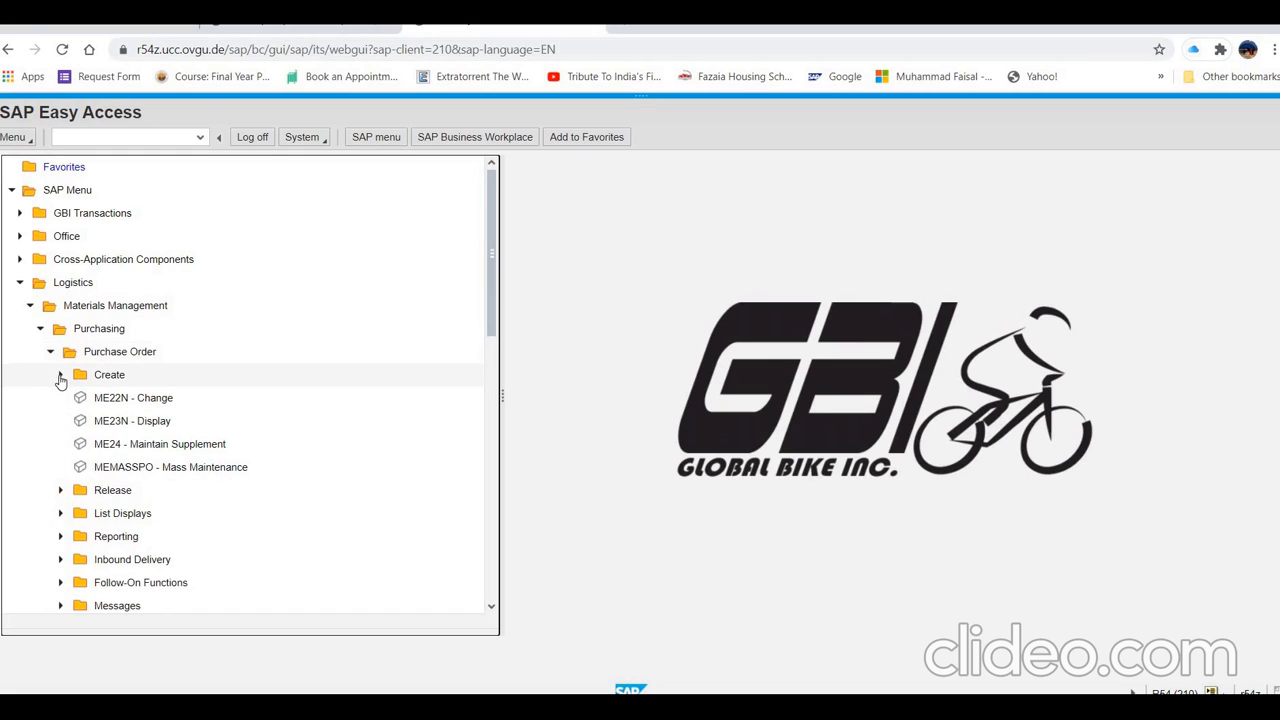
- Open the ME21N transaction for creating a purchase order with a known vendor and show its header details
left_click(61, 375)
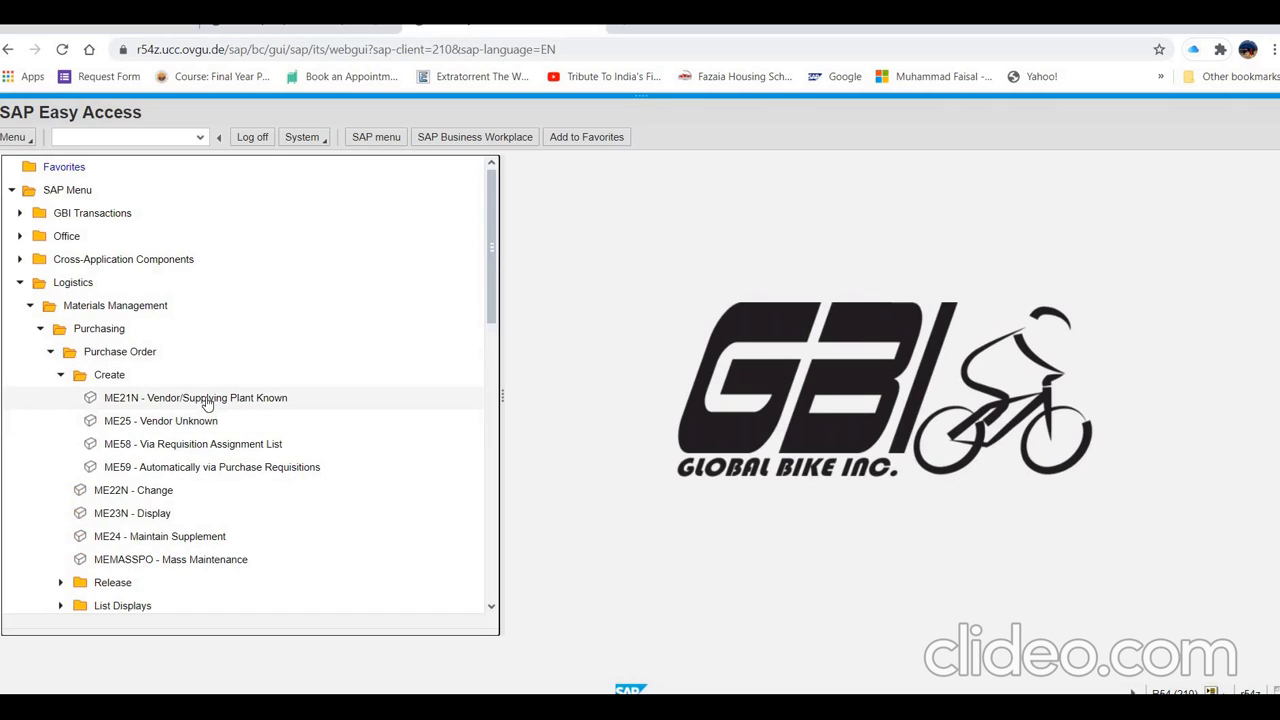
left_click(207, 399)
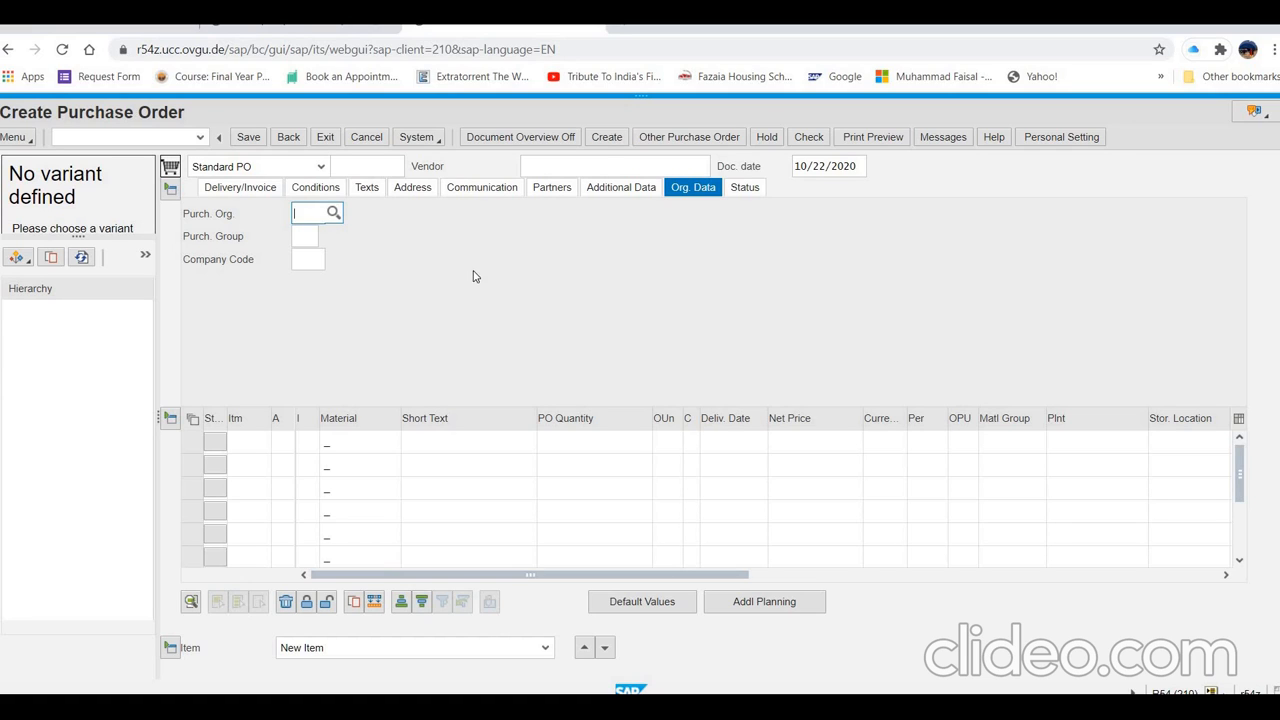
left_click(174, 192)
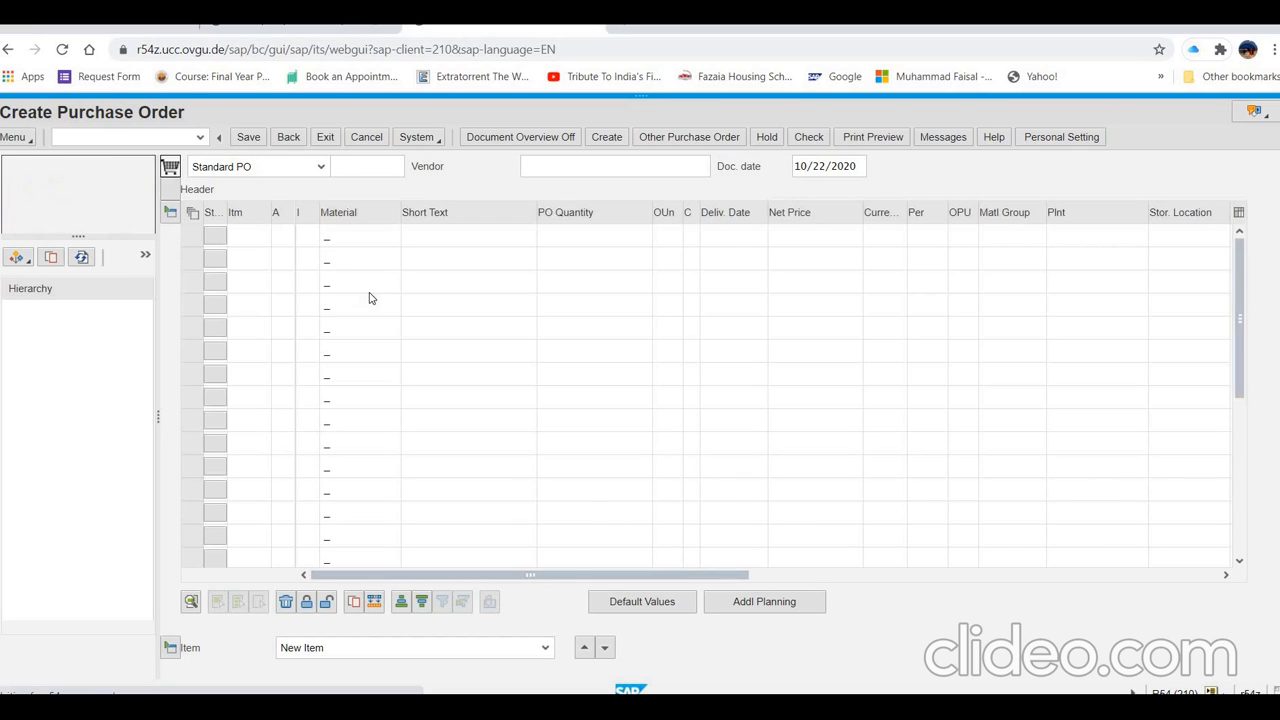
left_click(170, 216)
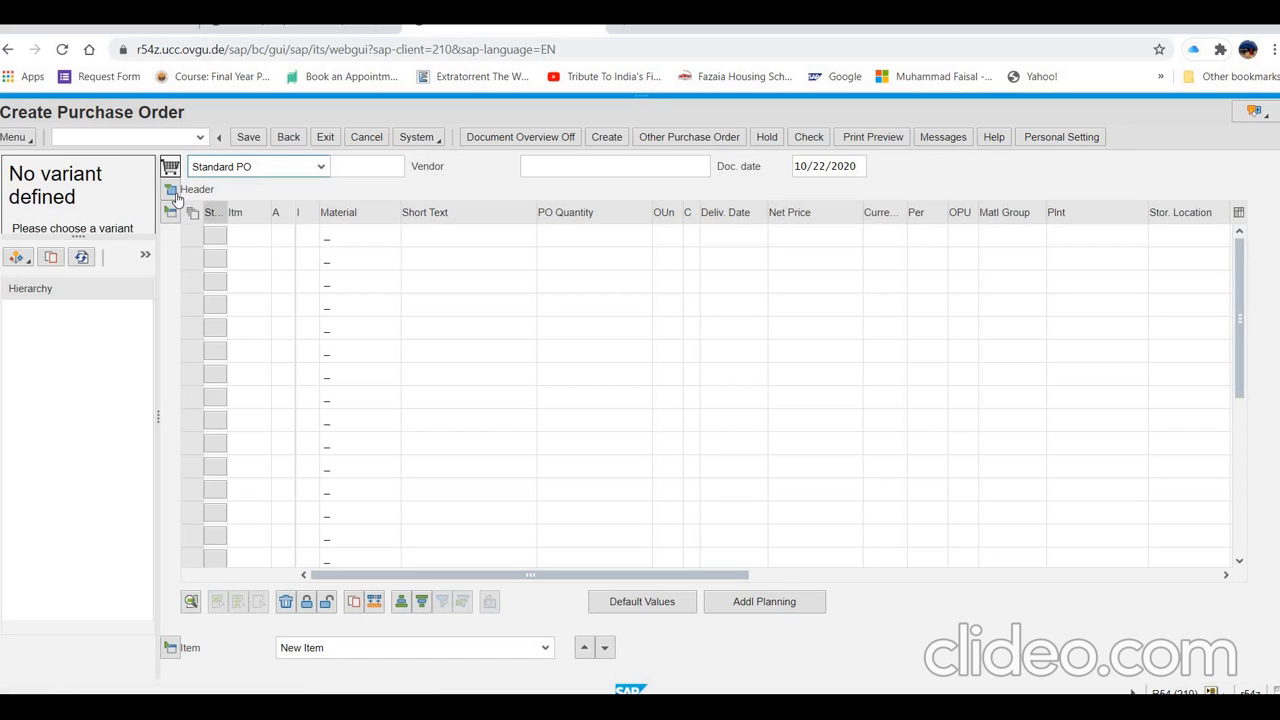
left_click(171, 194)
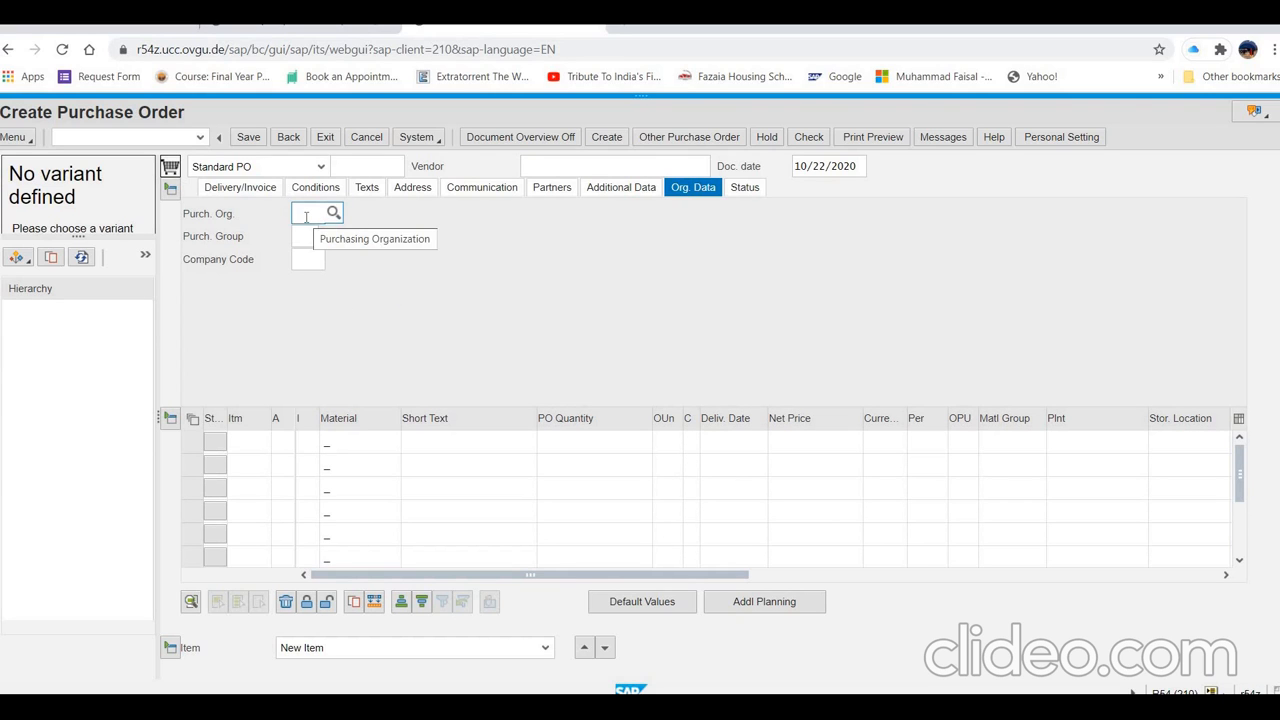
- Fill in the organizational data with purchasing organization US00, purchasing group N00 and company code US00
type("US00")
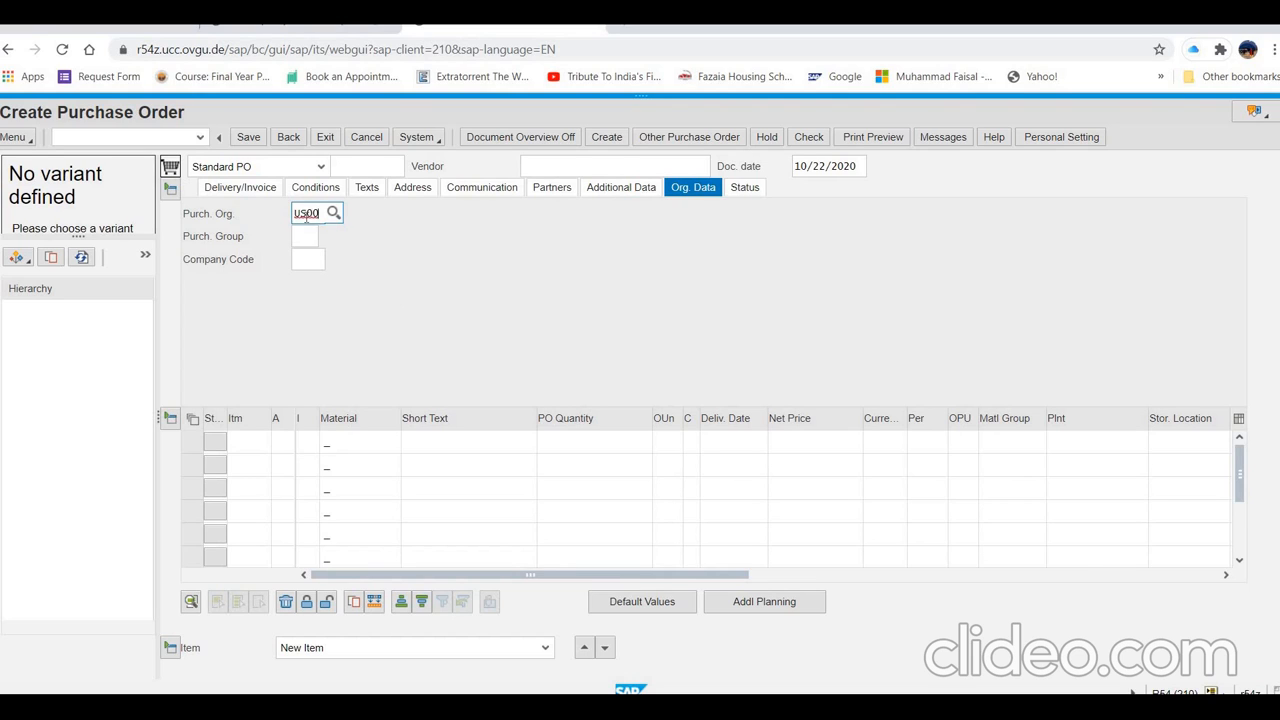
key("Tab")
type("N")
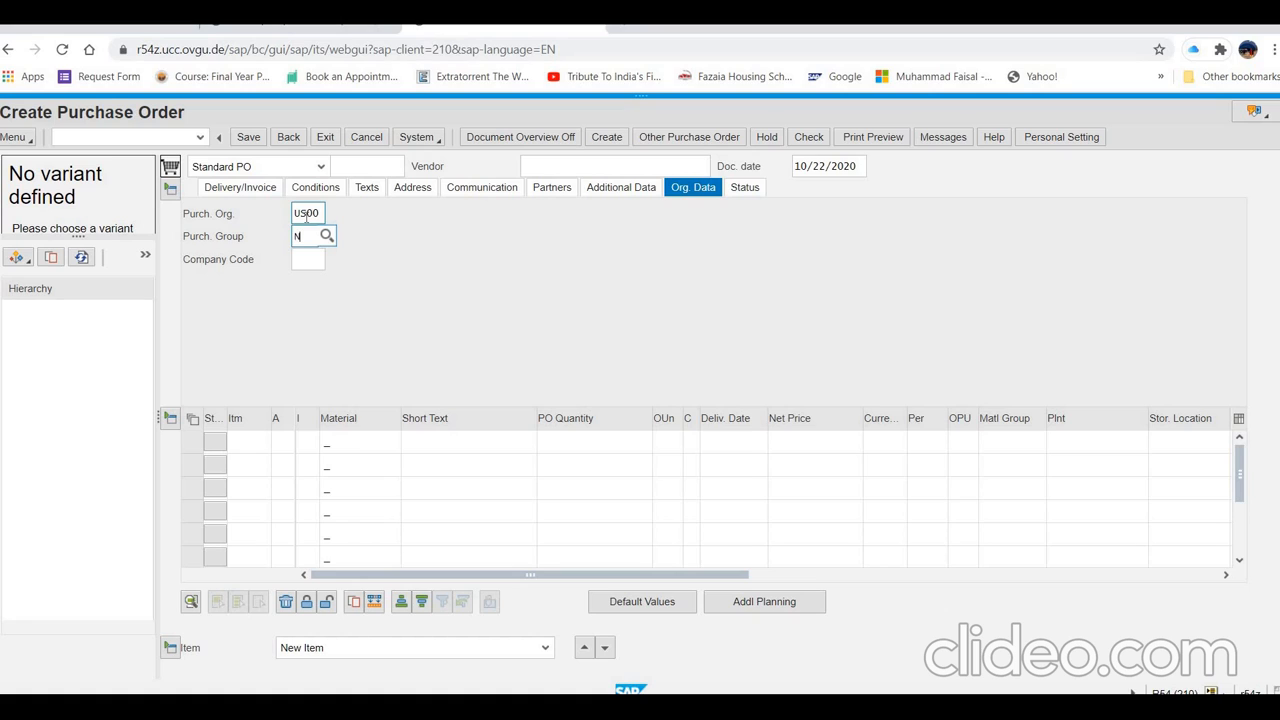
type("00")
key("Tab")
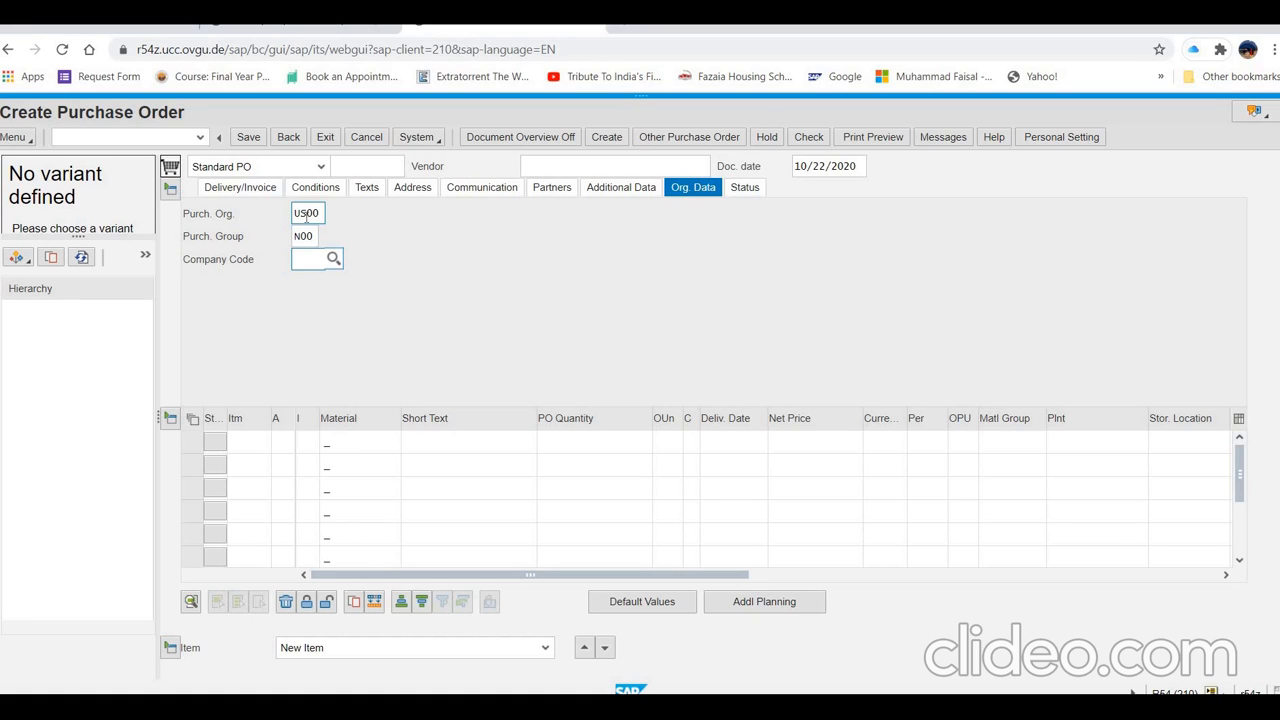
type("US00")
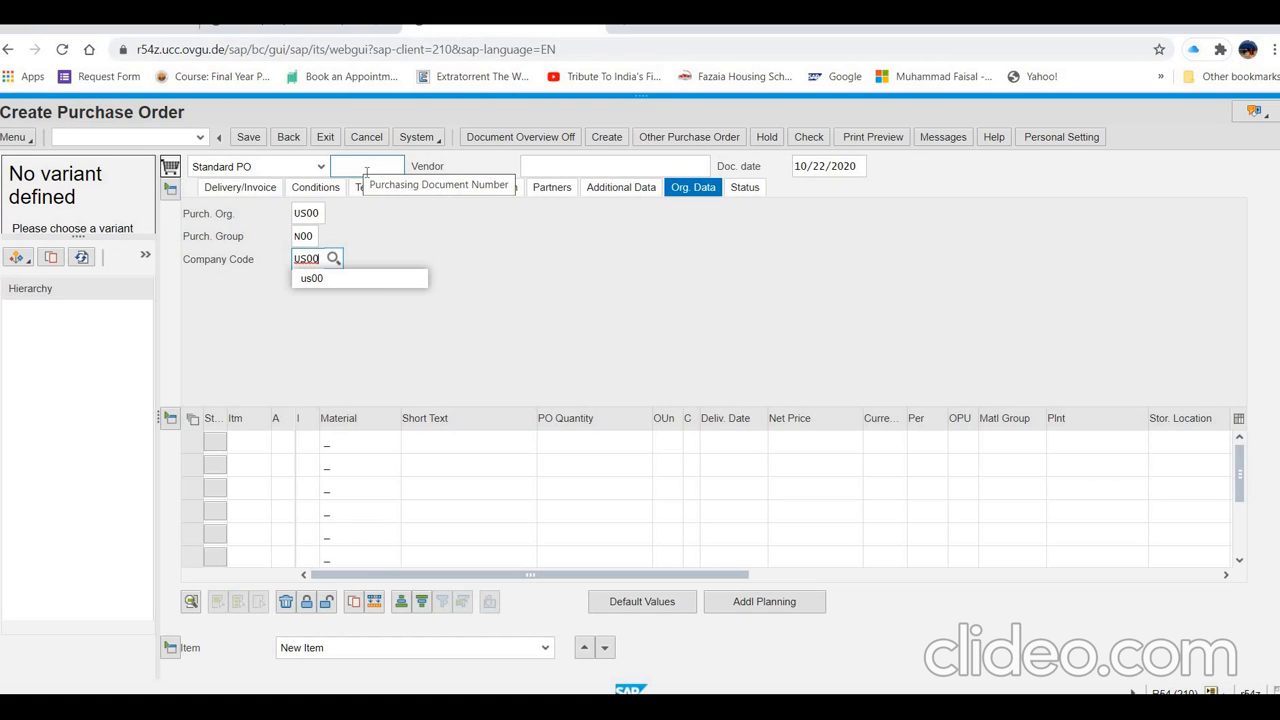
- Enter 103500 as the purchase order's vendor
left_click(538, 165)
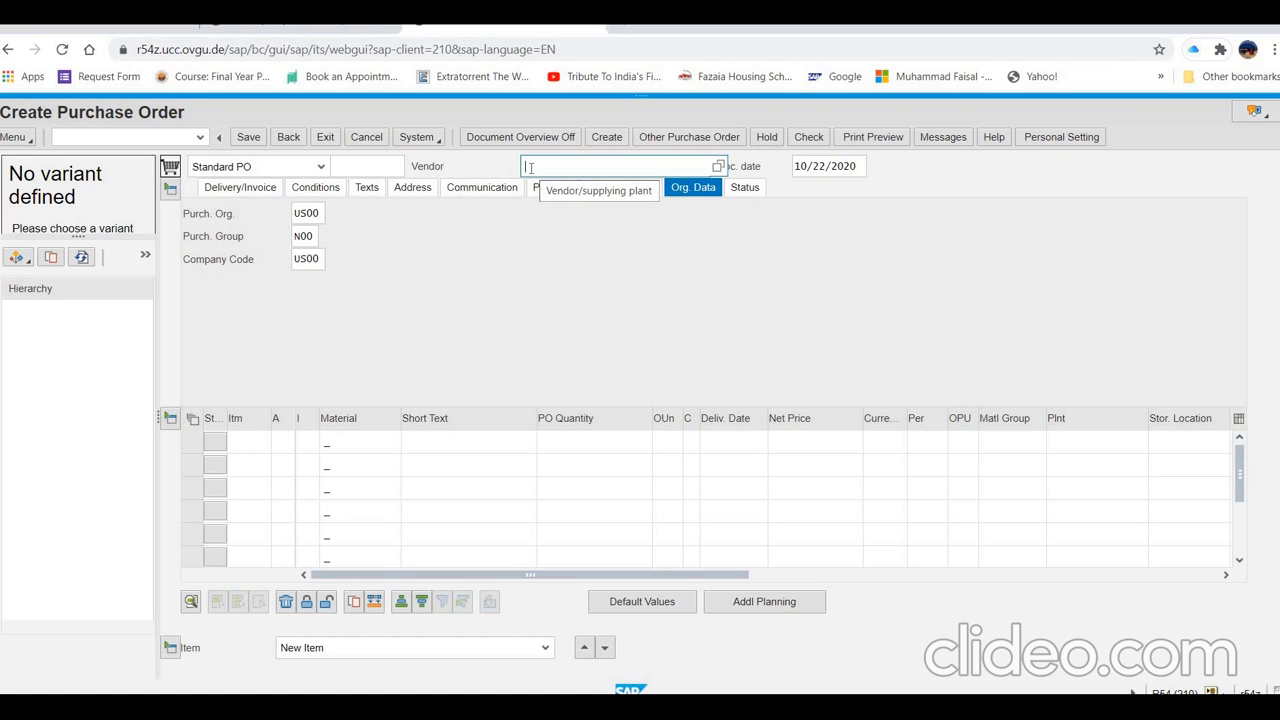
type("103")
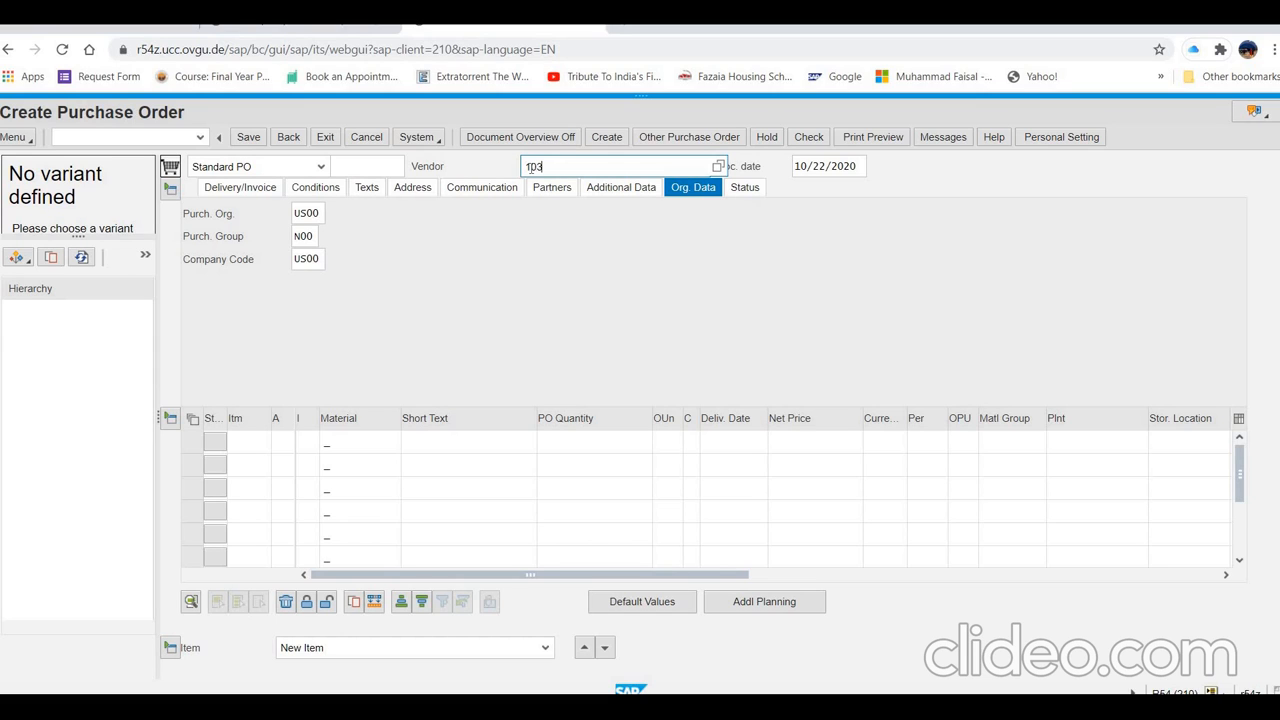
type("000")
key("BackSpace")
key("BackSpace")
key("BackSpace")
type("500")
- Enter material KPAD1500 with a PO quantity of 50 in the first item line
left_click(356, 449)
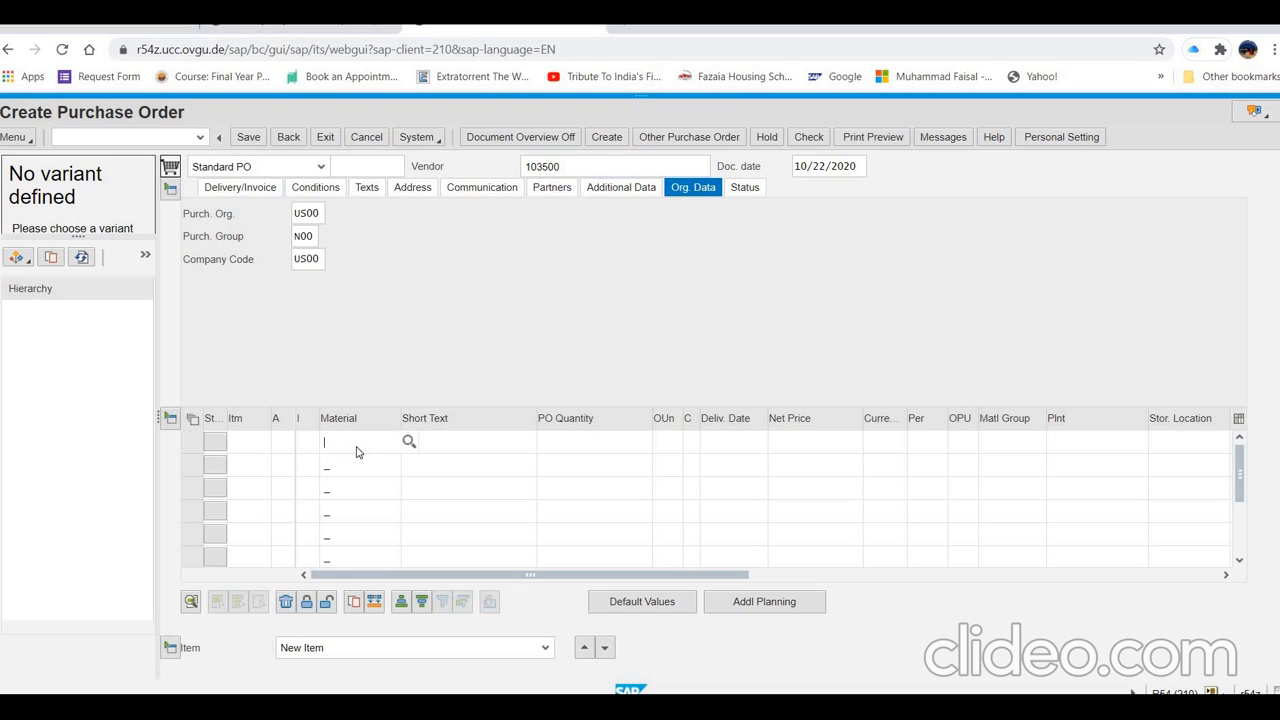
type("KPAD")
type("1")
type("###")
key("BackSpace")
key("BackSpace")
key("BackSpace")
type("500")
left_click(549, 438)
type("50")
- Assign plant SD00 and storage location TG00 to the KPAD1500 item
left_click(1066, 440)
type("SD00")
left_click(1200, 441)
type("TG00")
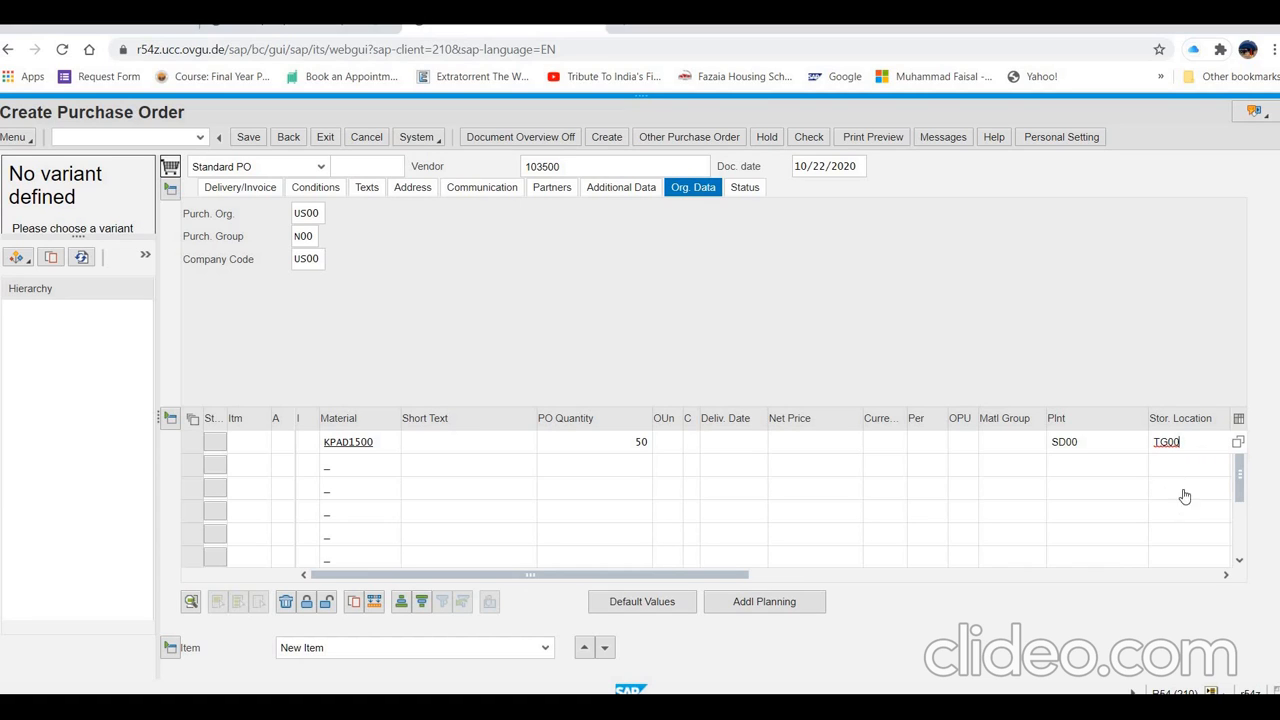
- Set the KPAD1500 item's net price to 40 and its currency to USD
left_click(819, 440)
type("40")
left_click(881, 443)
type("USD")
- Look through the remaining columns of the purchase order's item table
left_click(1226, 576)
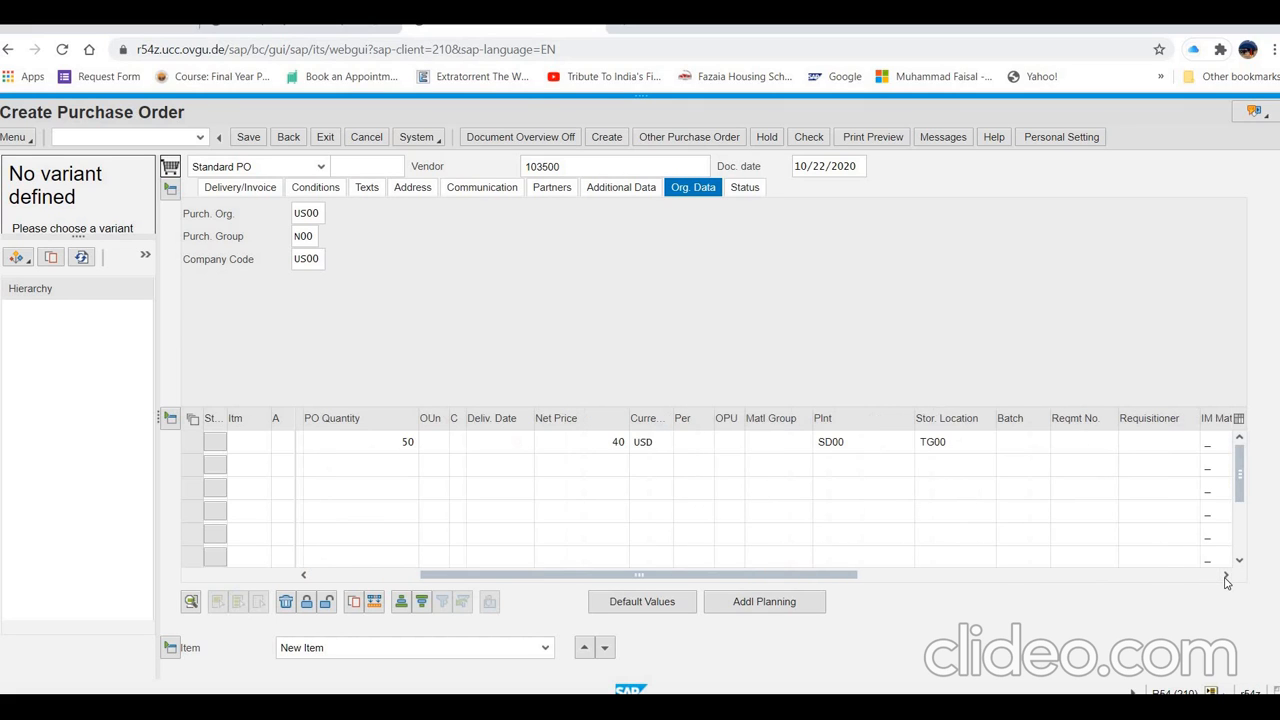
left_click(1226, 578)
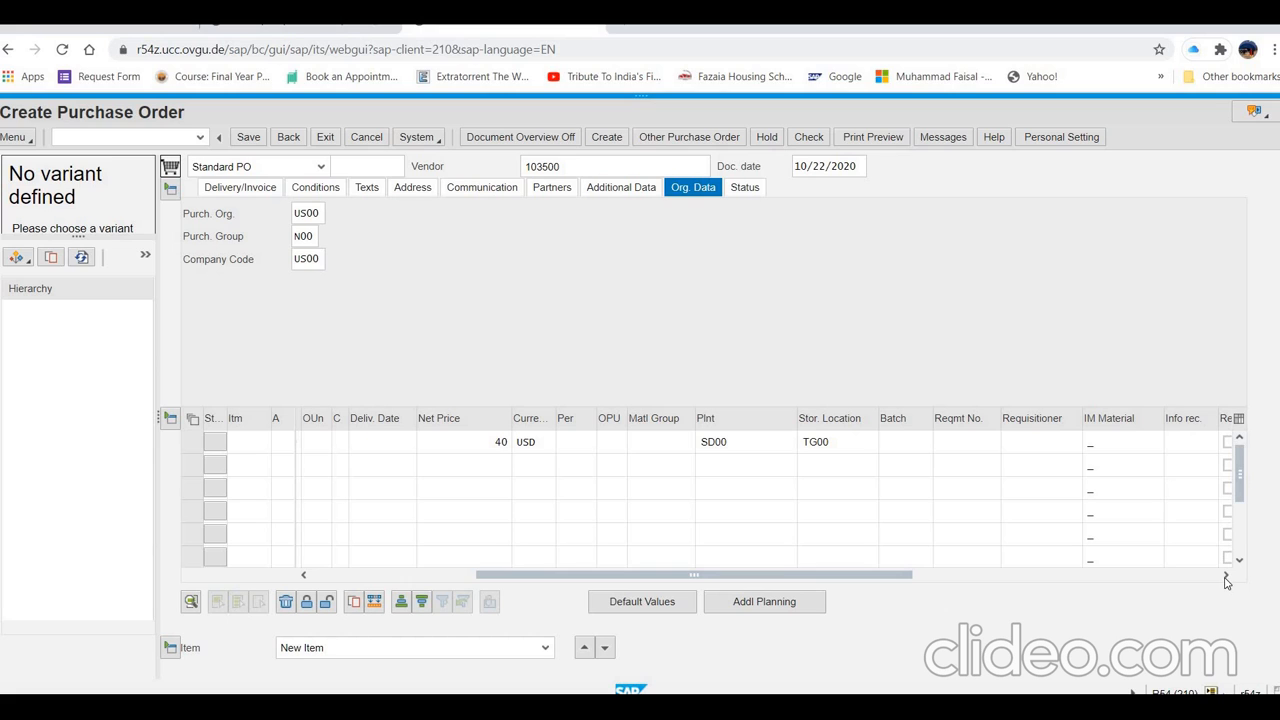
left_click(1226, 577)
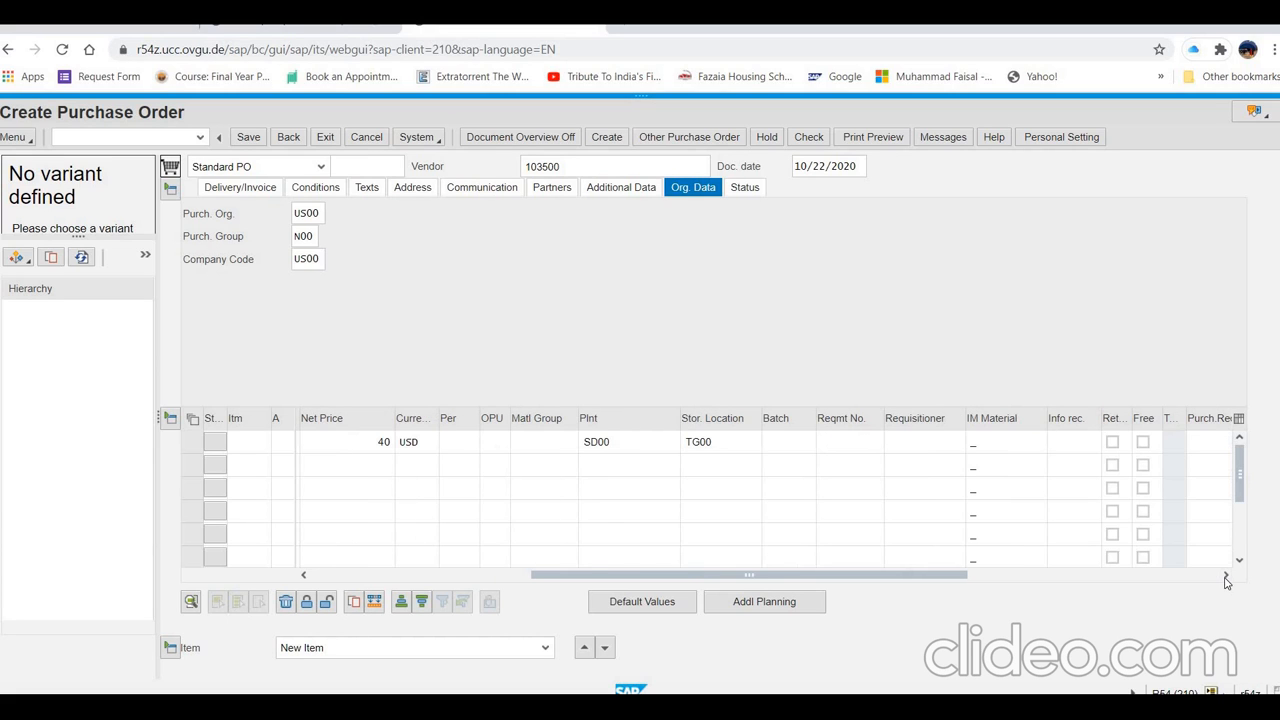
left_click(1226, 577)
left_click(1226, 577)
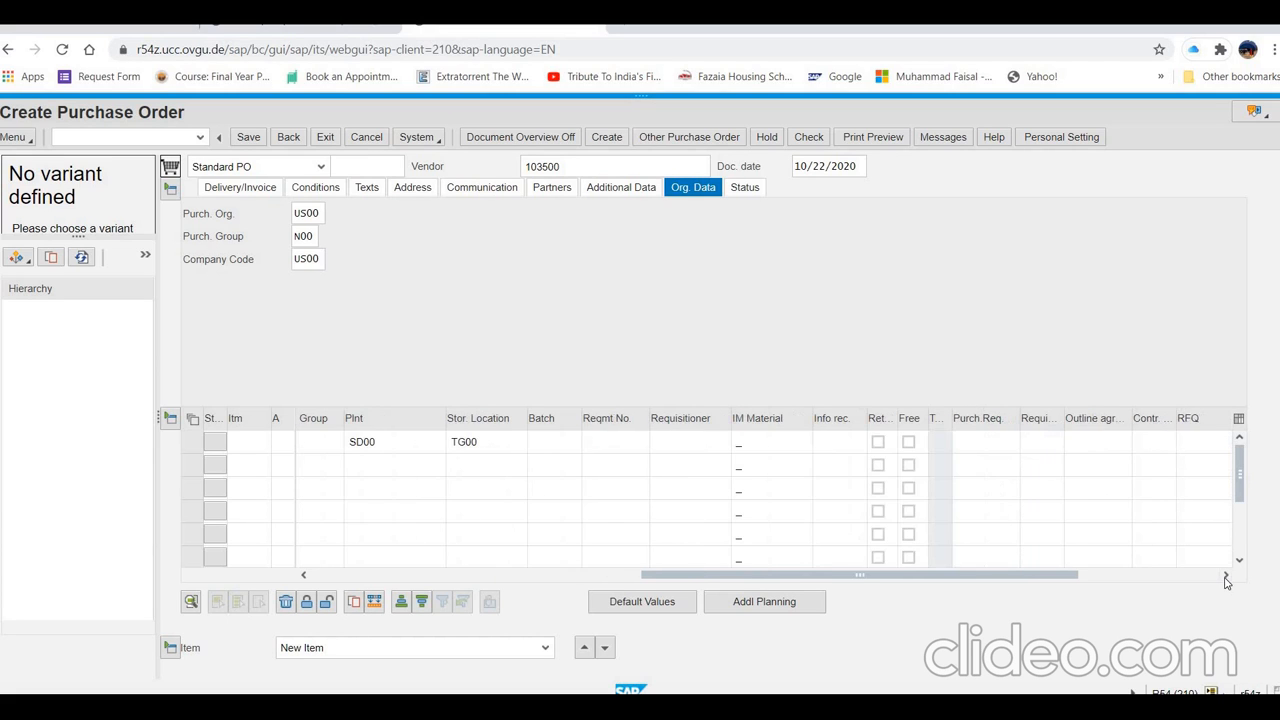
left_click(1226, 577)
left_click(1226, 577)
left_click(1226, 577)
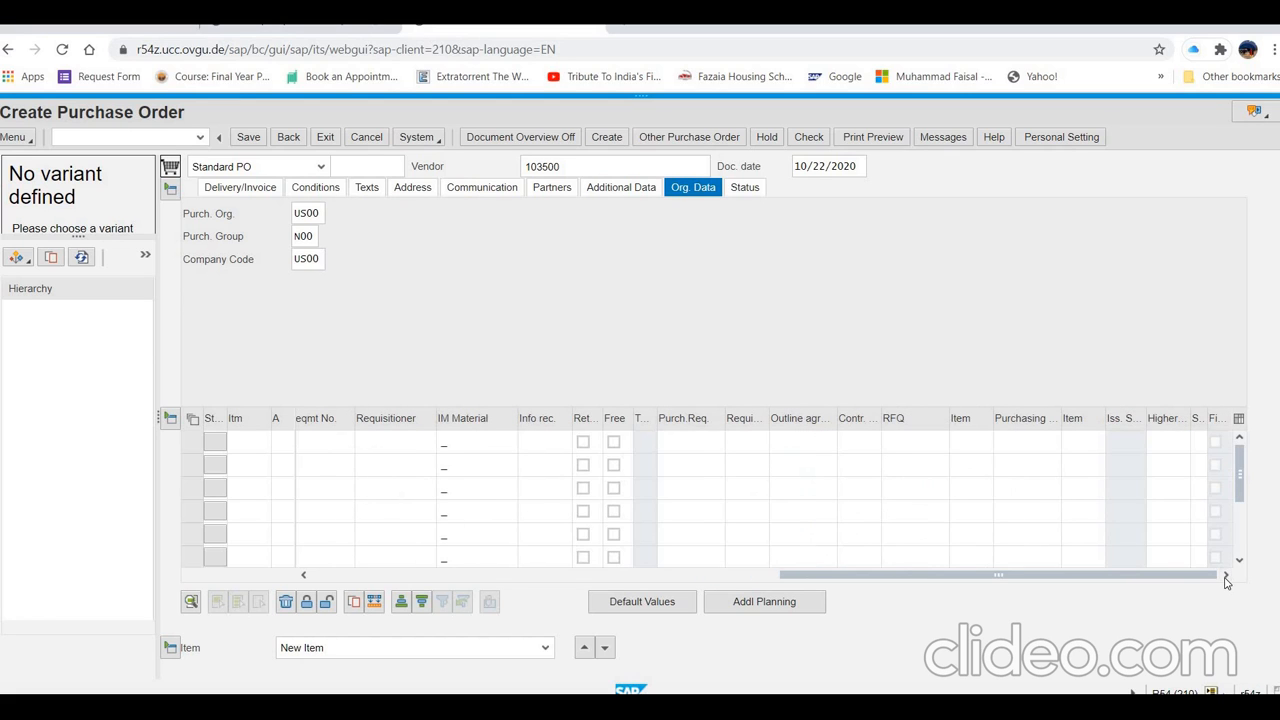
left_click_drag(851, 572, 506, 560)
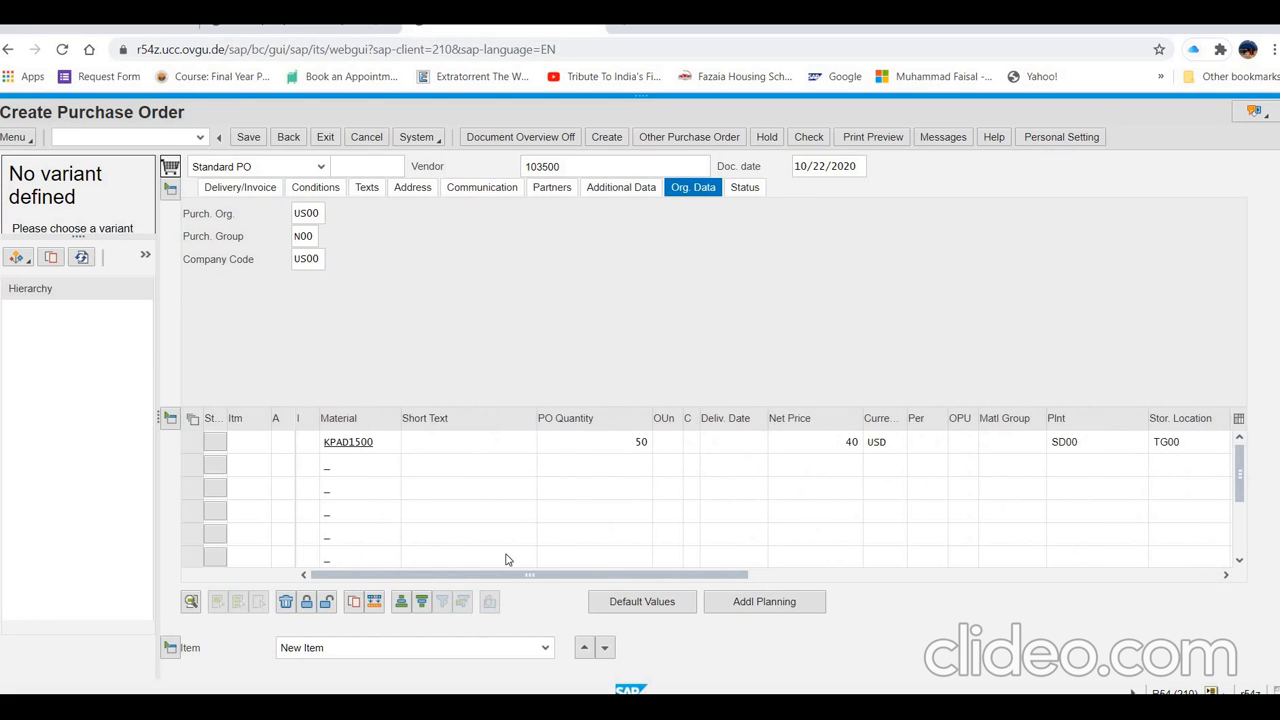
- Set the KPAD1500 item's delivery date to 10/30/2020
left_click(740, 449)
left_click(775, 444)
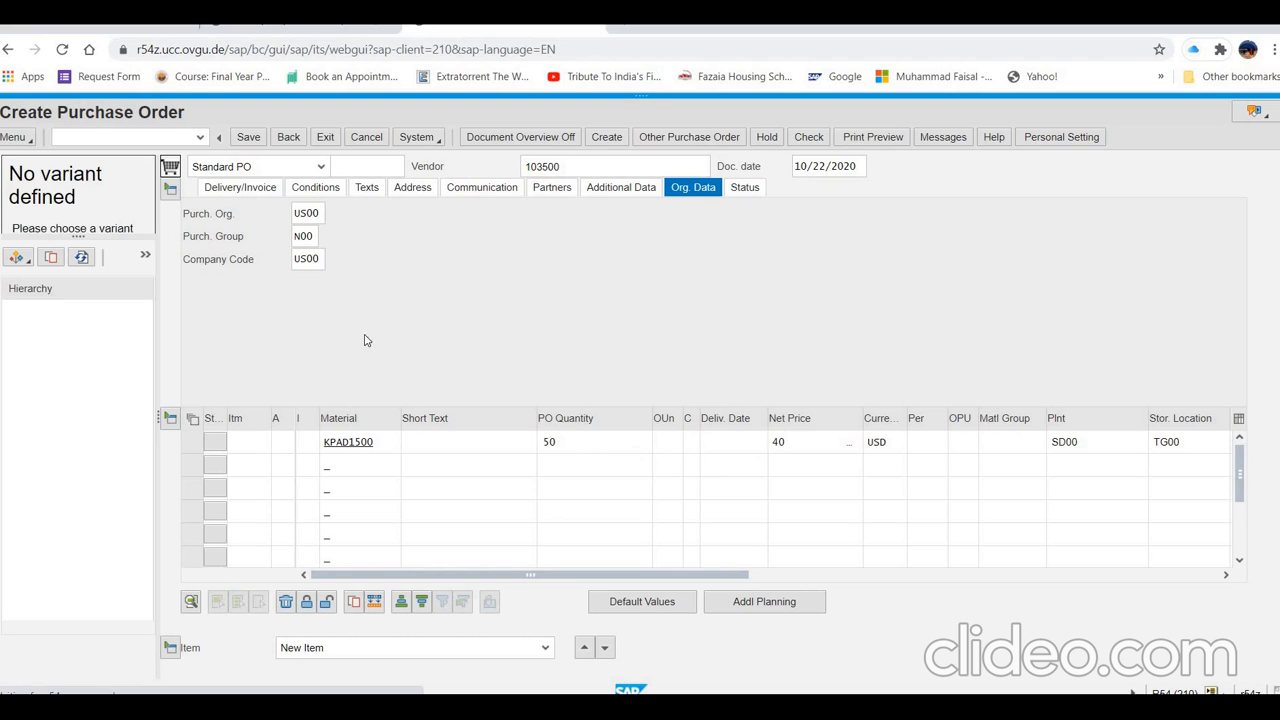
left_click(607, 519)
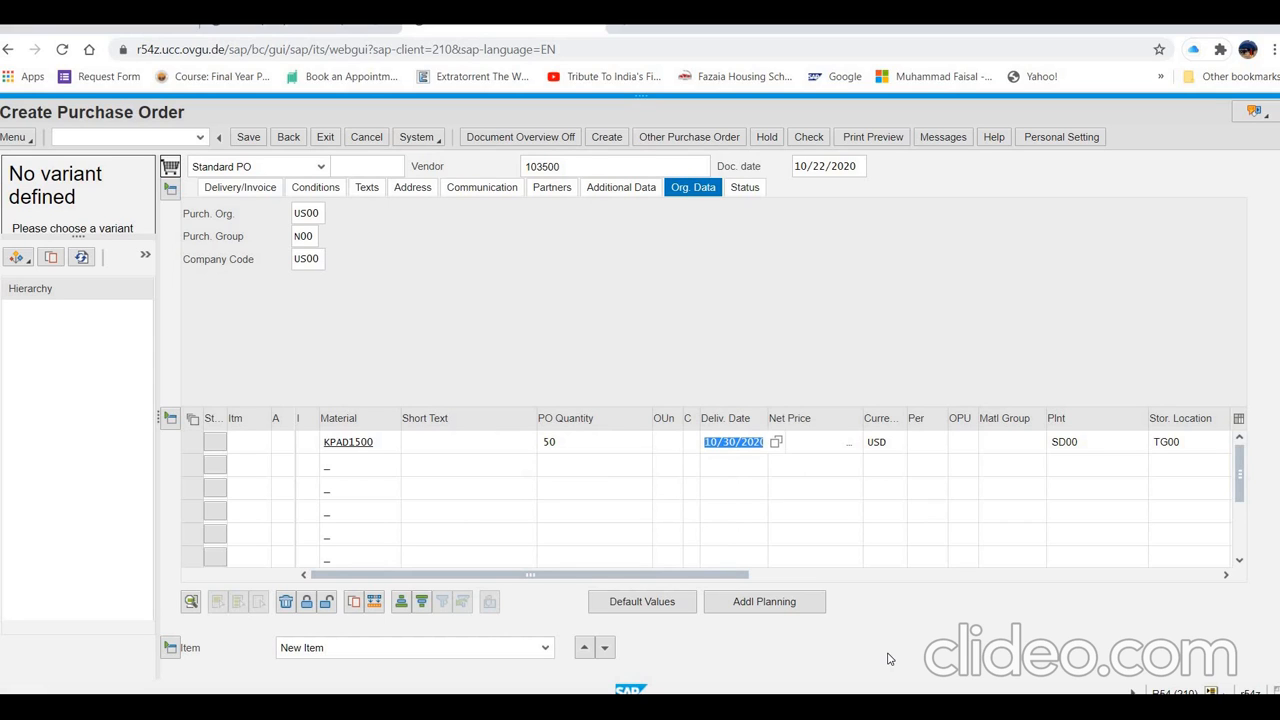
- Save the standard purchase order and exit to the SAP Easy Access screen
left_click(255, 140)
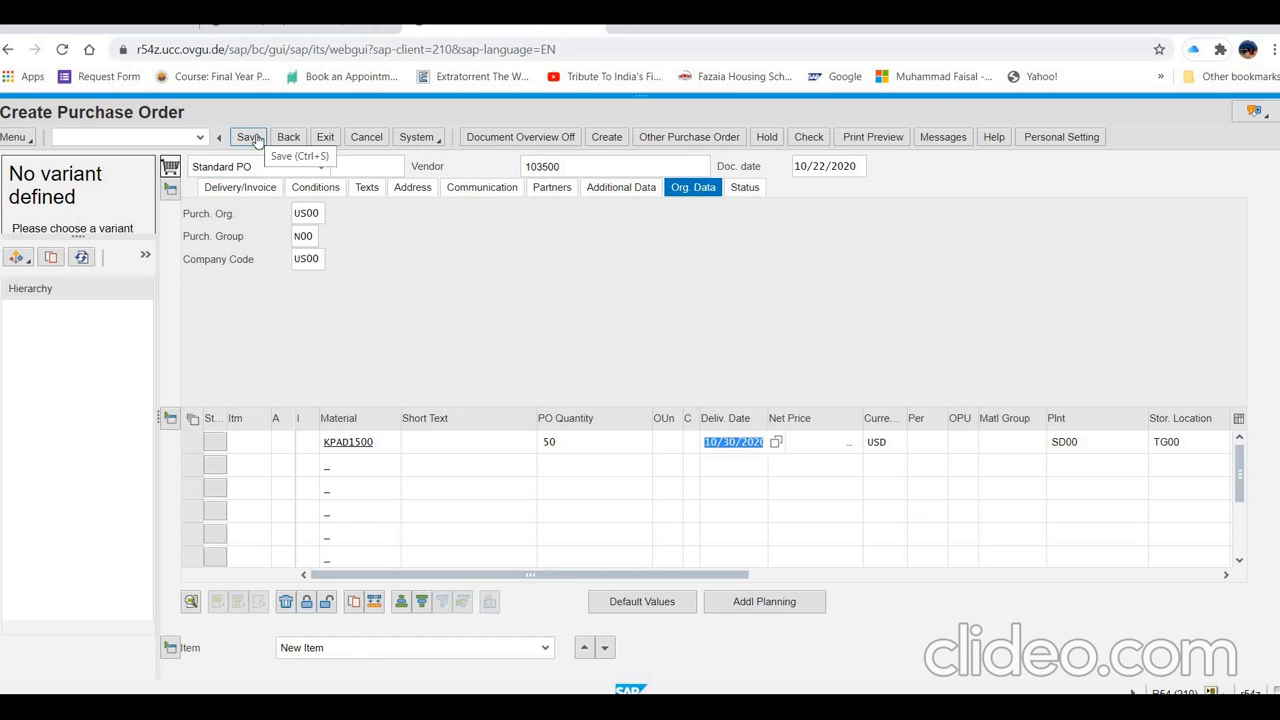
left_click(250, 137)
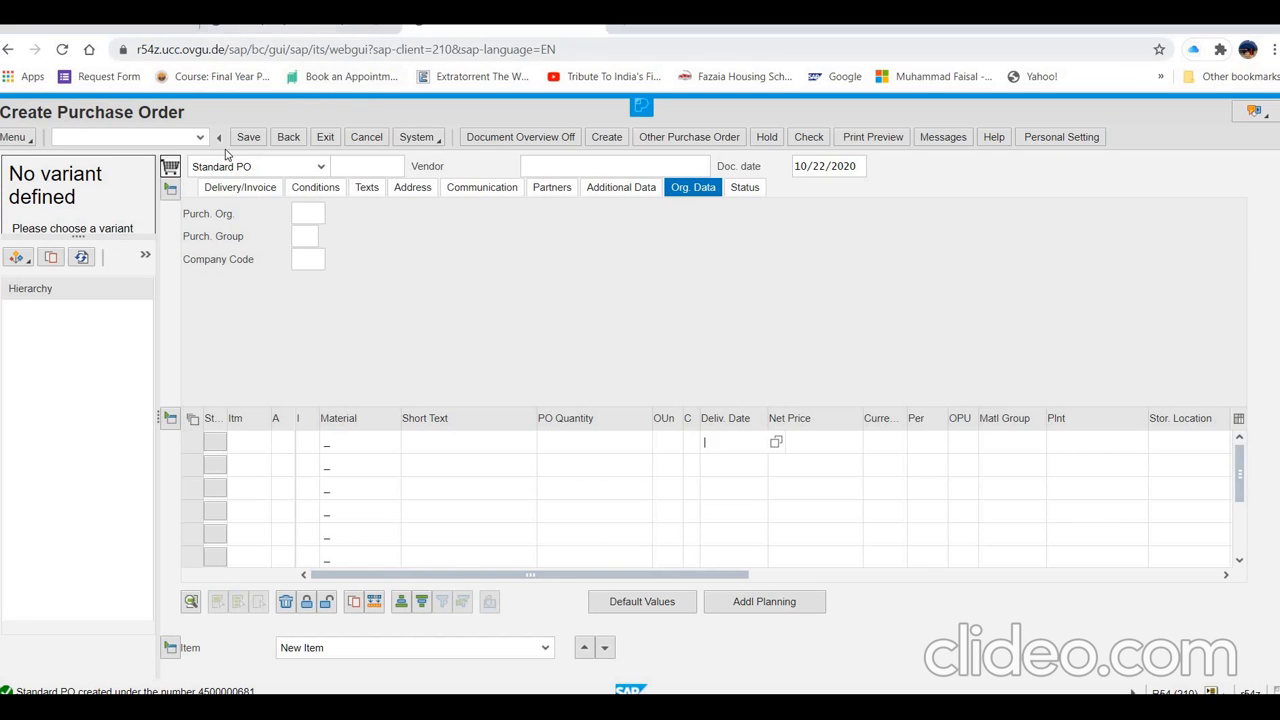
left_click(327, 137)
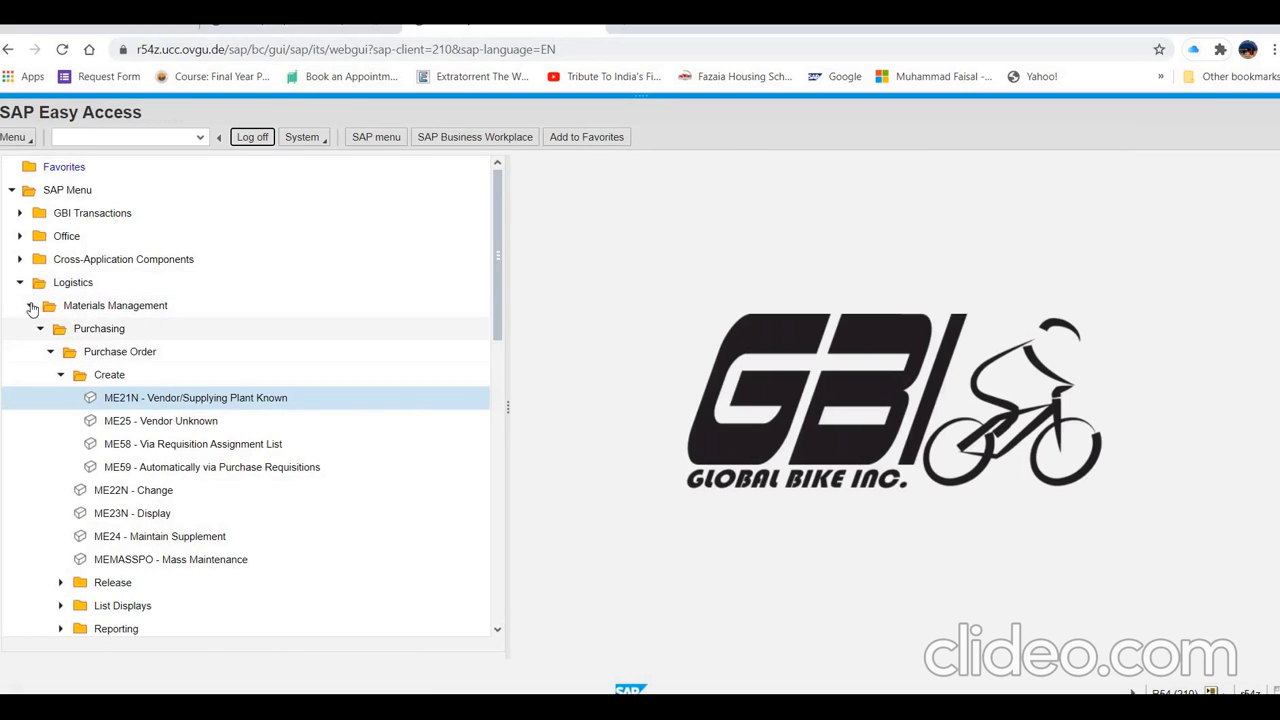
- Open the MMBE Stock Overview transaction from the stock reports in the Inventory Management environment
left_click(39, 330)
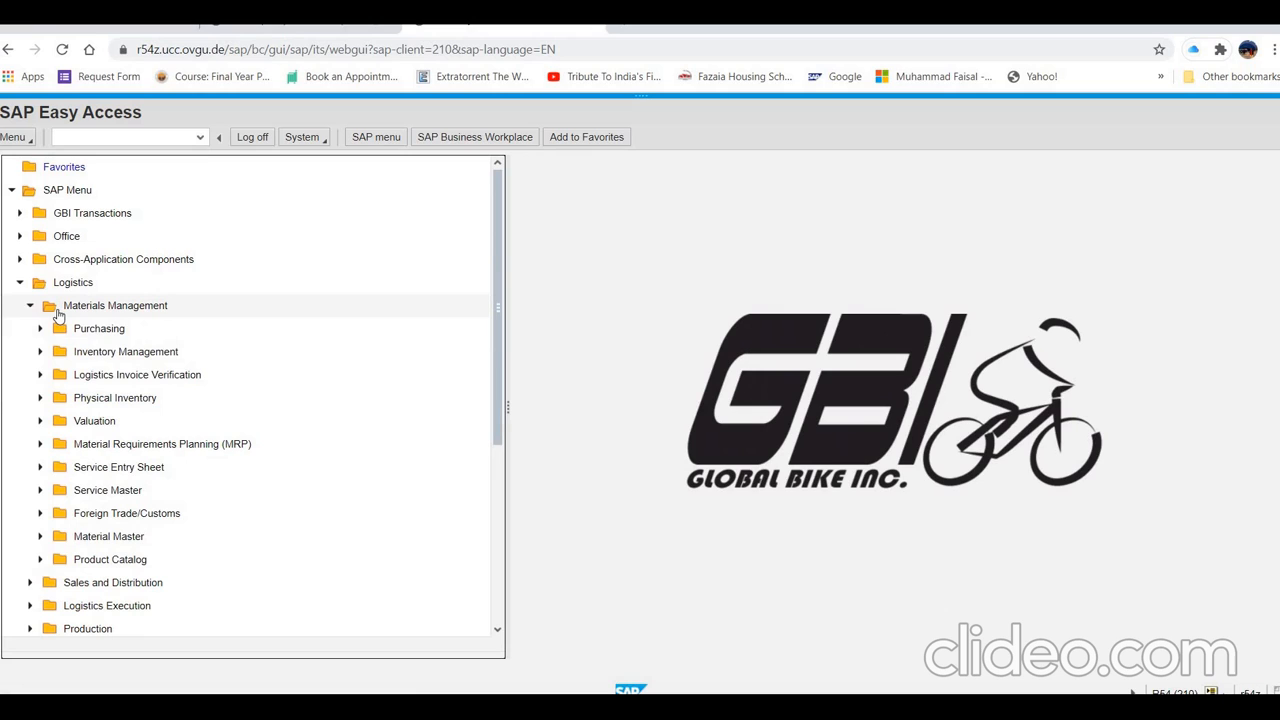
left_click(40, 352)
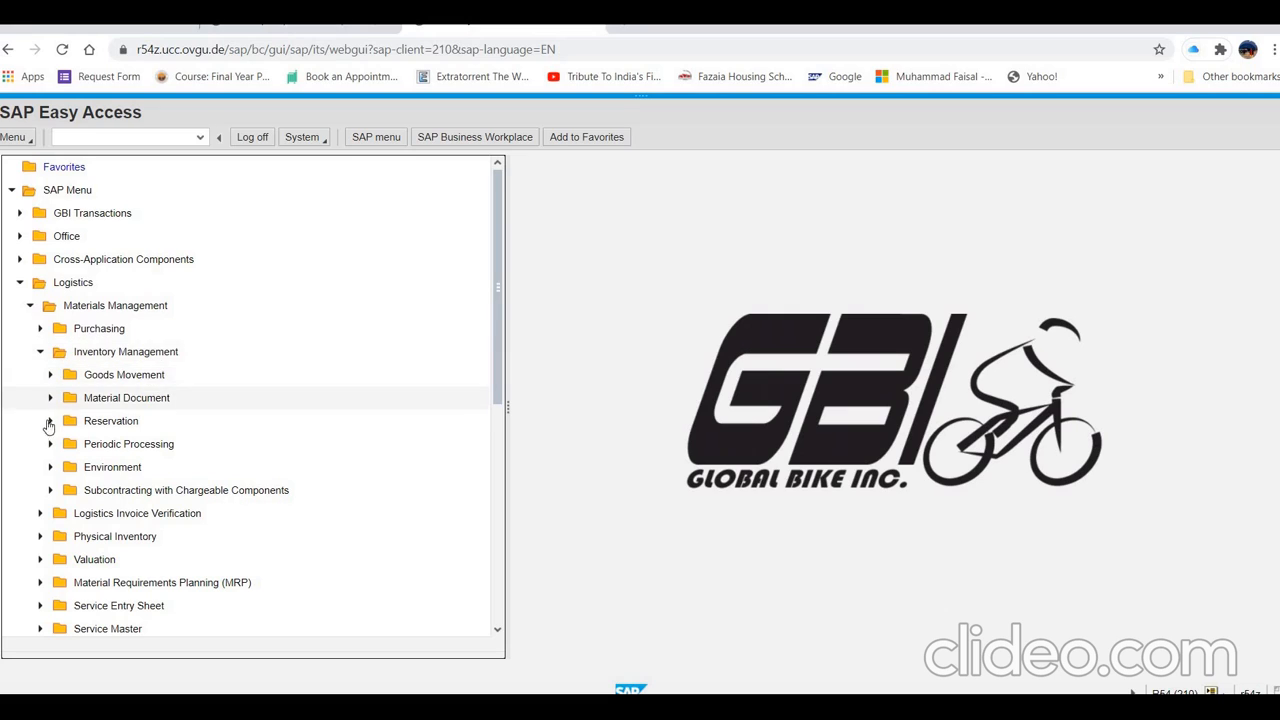
left_click(51, 468)
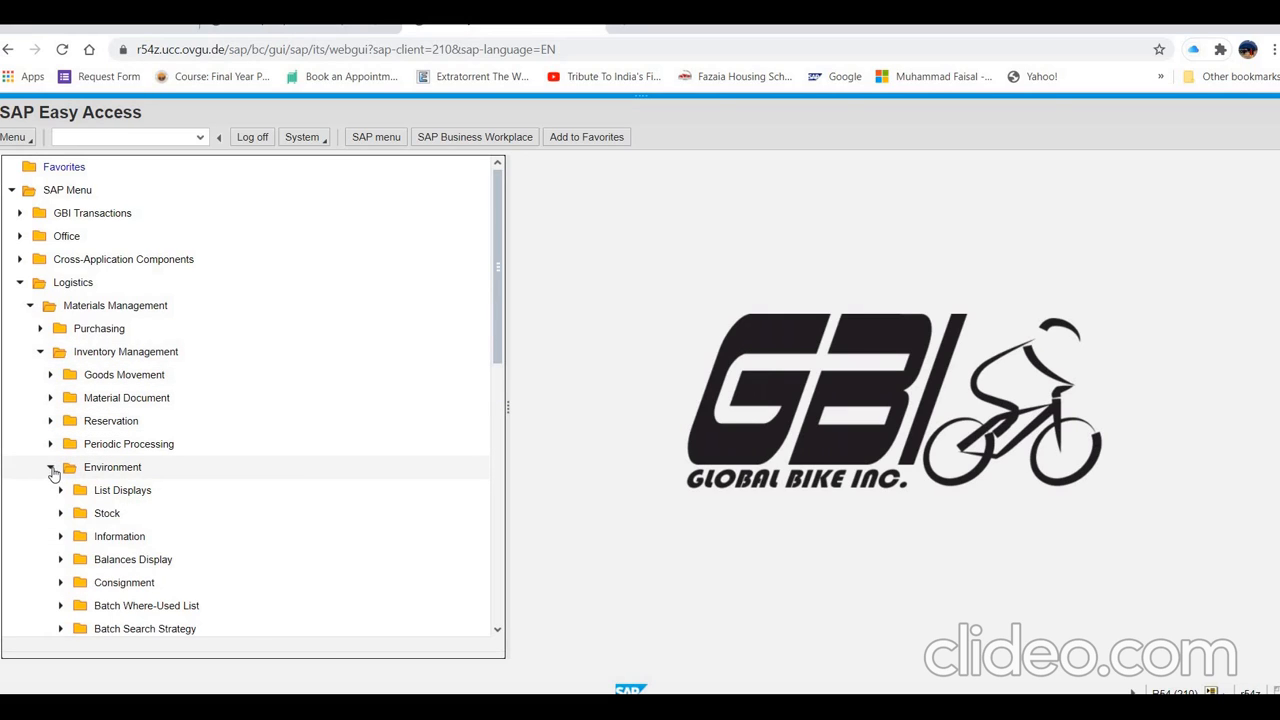
left_click(60, 514)
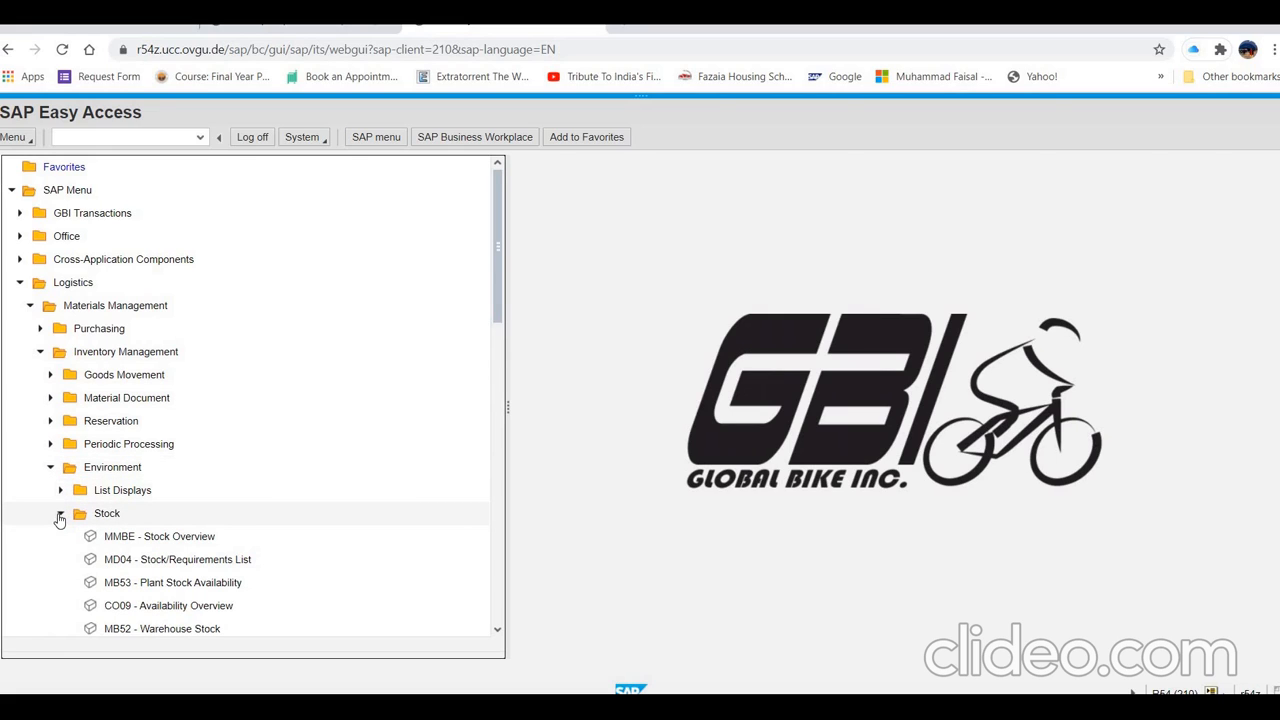
left_click(123, 541)
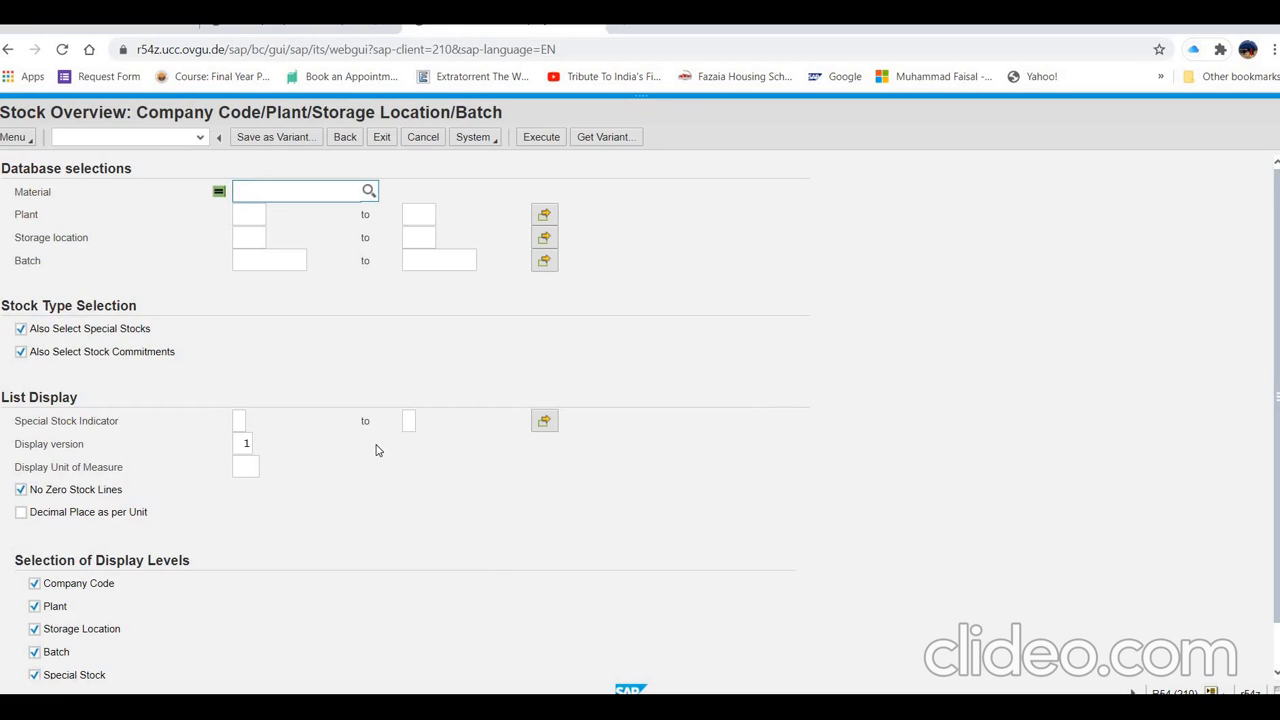
- Run the stock overview for material KPAD1500
type("KPAD1")
type("###")
key("BackSpace")
key("BackSpace")
key("BackSpace")
type("500")
left_click(549, 143)
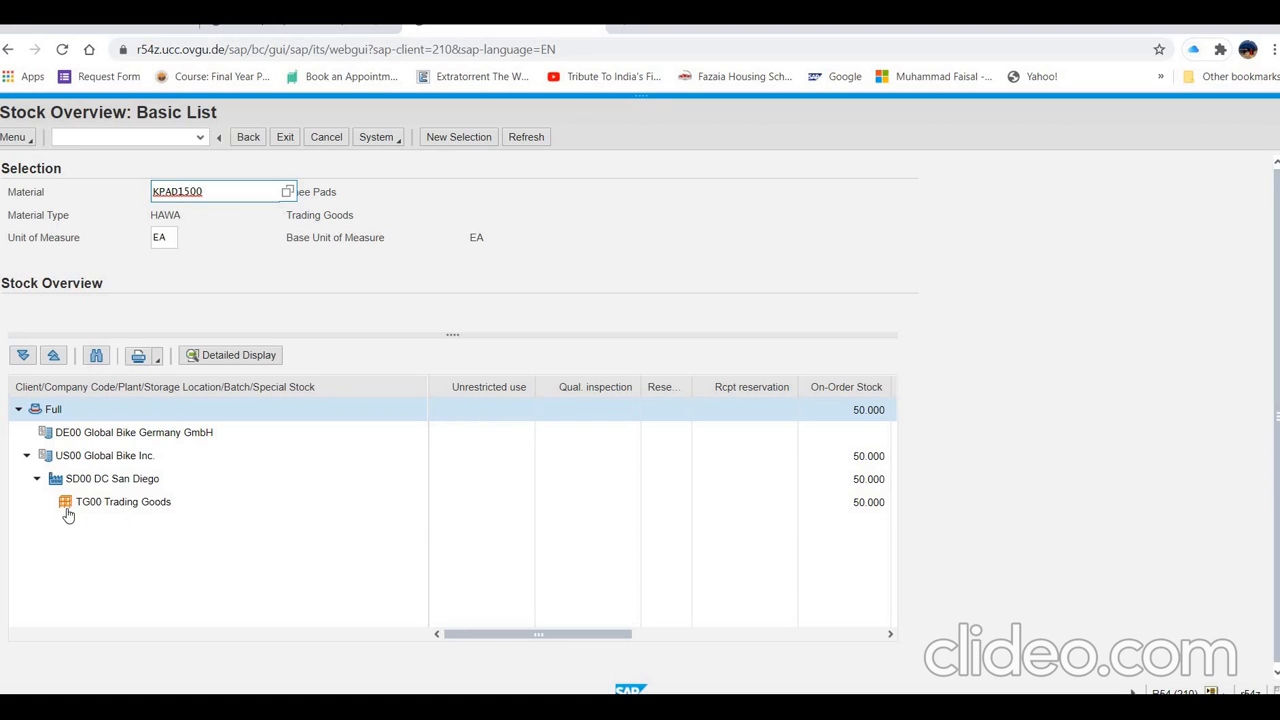
- Examine the stock types of plant SD00 DC San Diego in detail, and exit the stock overview
left_click(90, 480)
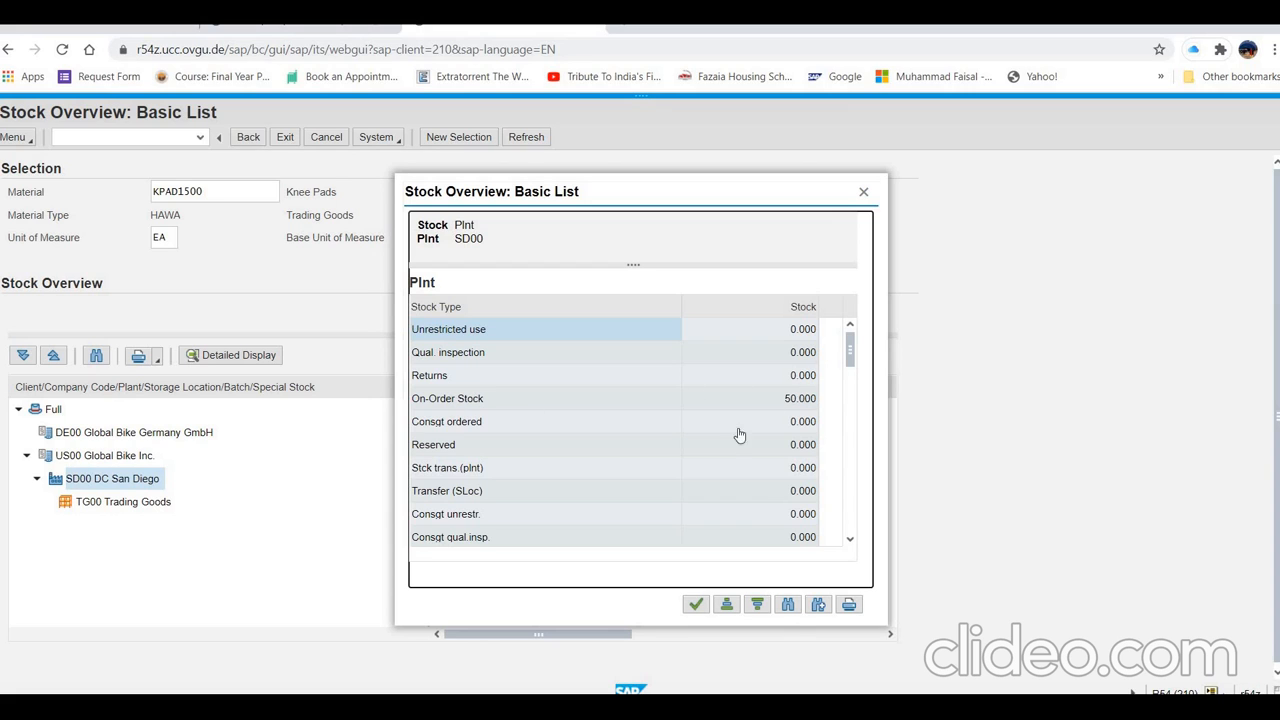
scroll(720, 455, "down", 4)
scroll(720, 455, "down", 5)
scroll(720, 455, "up", 4)
scroll(720, 455, "up", 5)
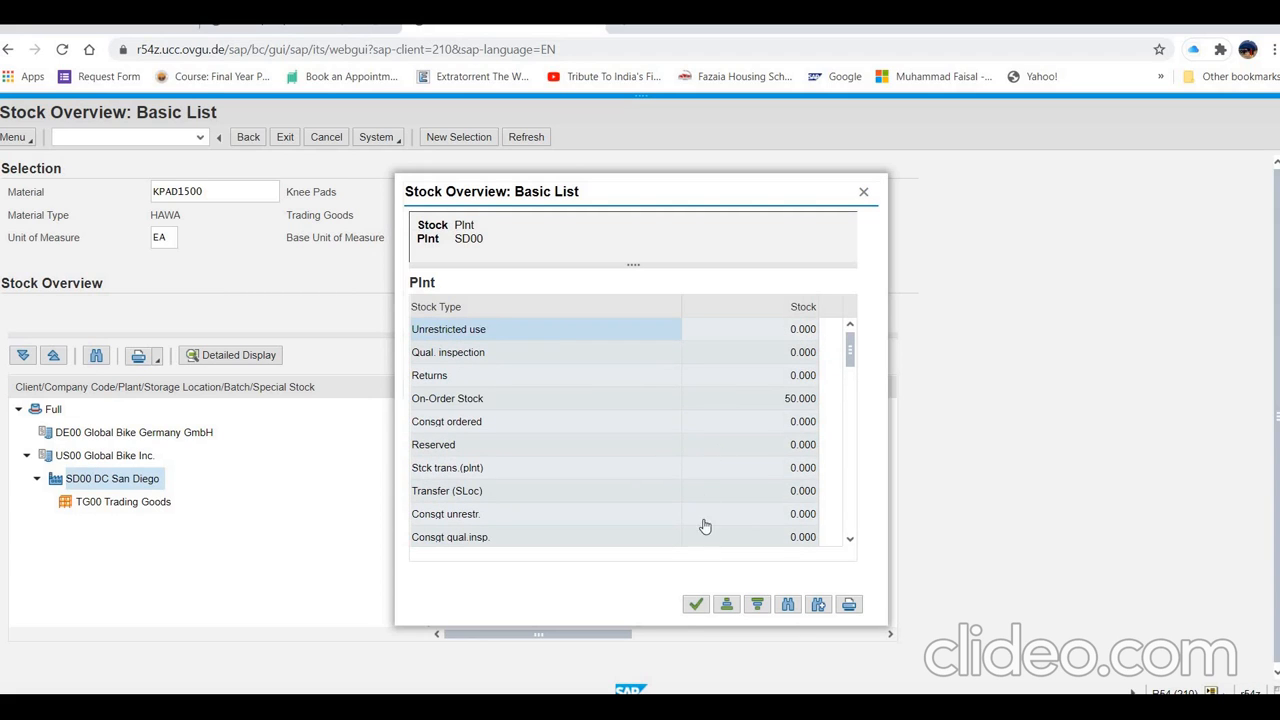
left_click(696, 605)
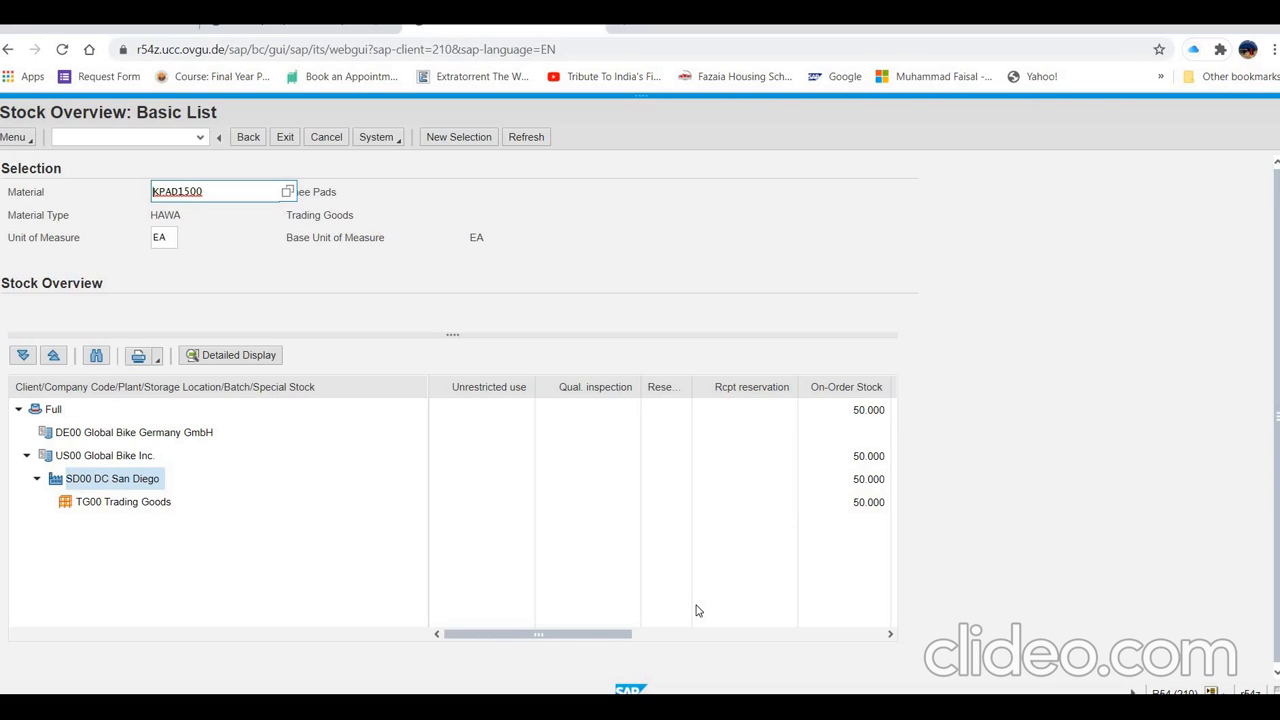
left_click(284, 139)
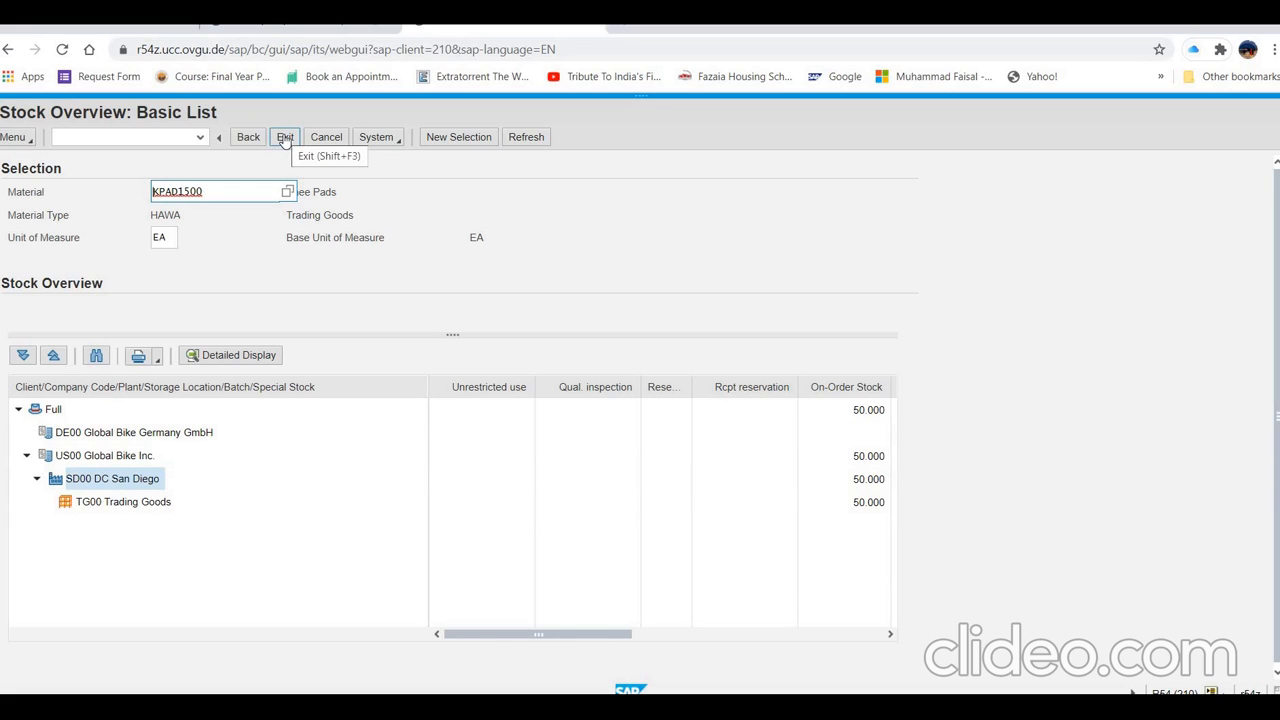
left_click(284, 139)
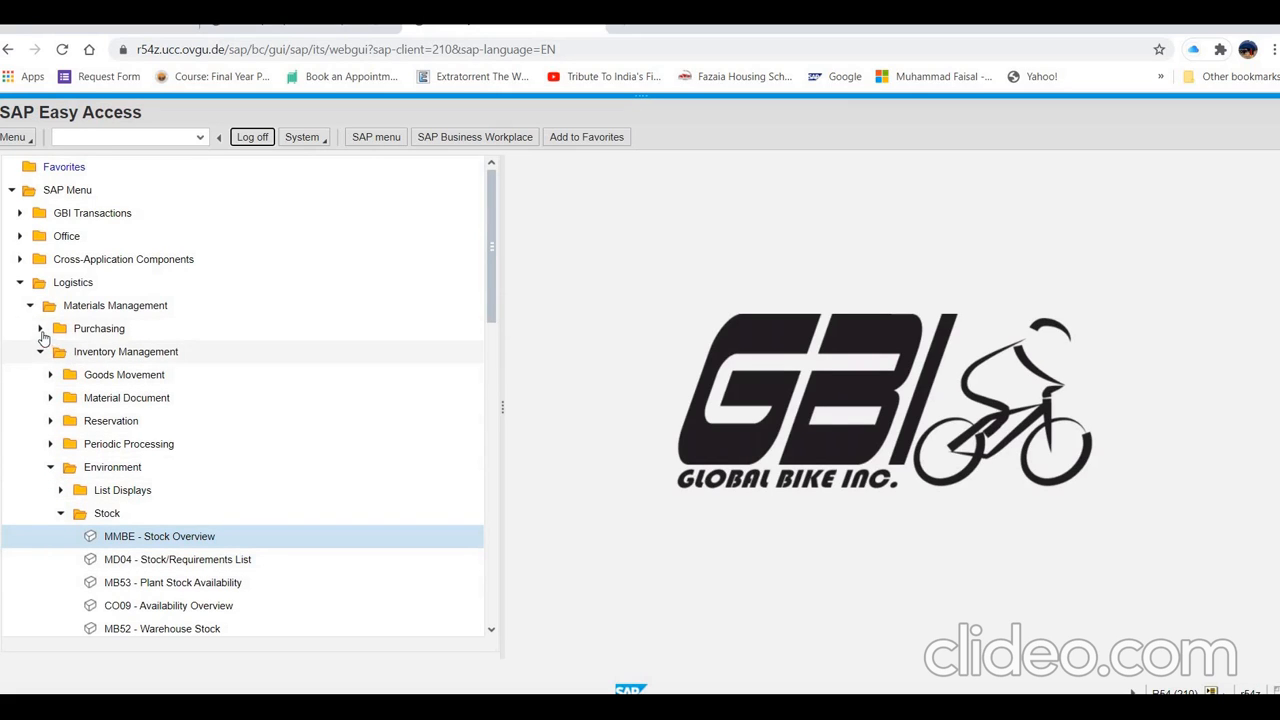
- Open the ME22N transaction for changing purchase orders from the Purchasing area of Materials Management
left_click(42, 330)
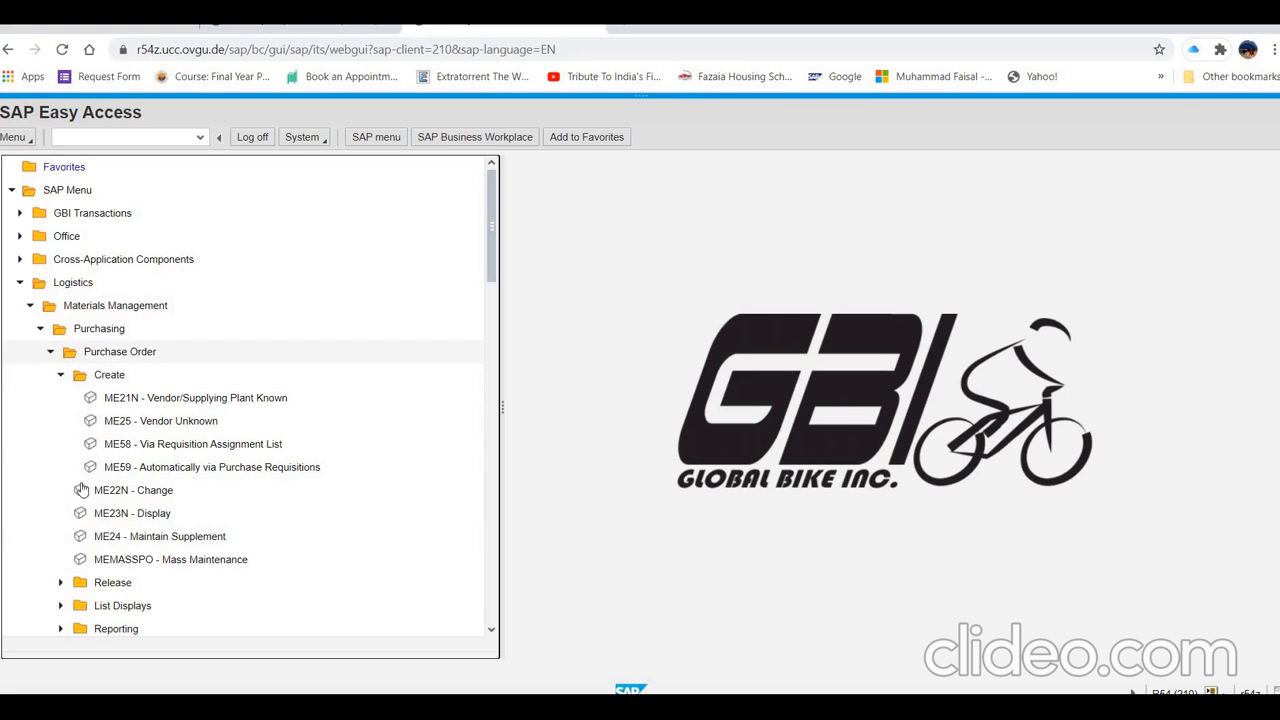
scroll(170, 570, "down", 1)
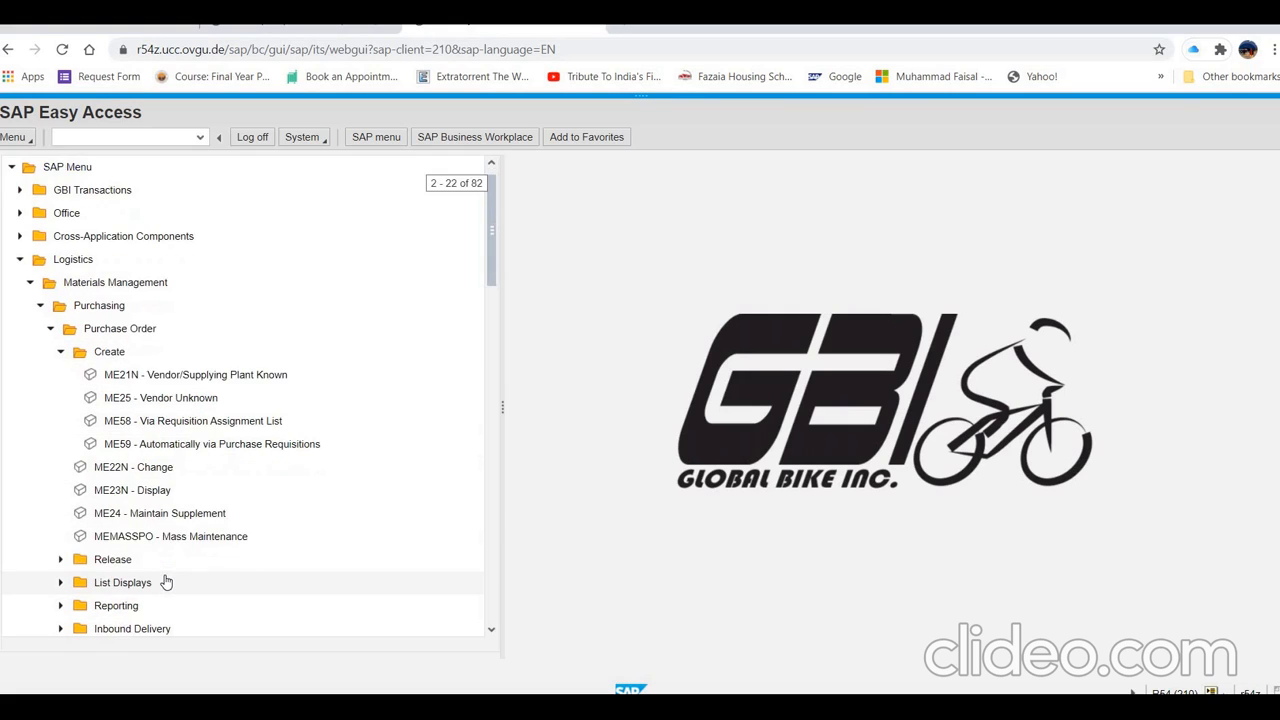
left_click(170, 470)
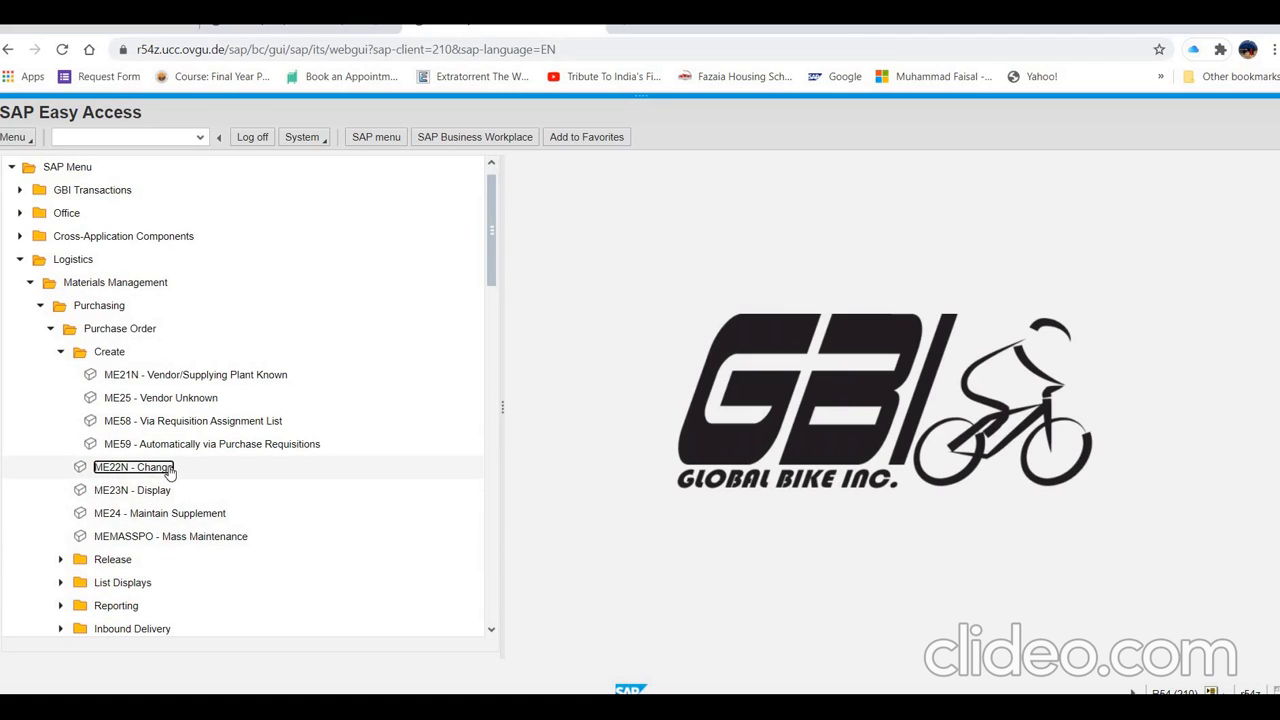
double_click(222, 478)
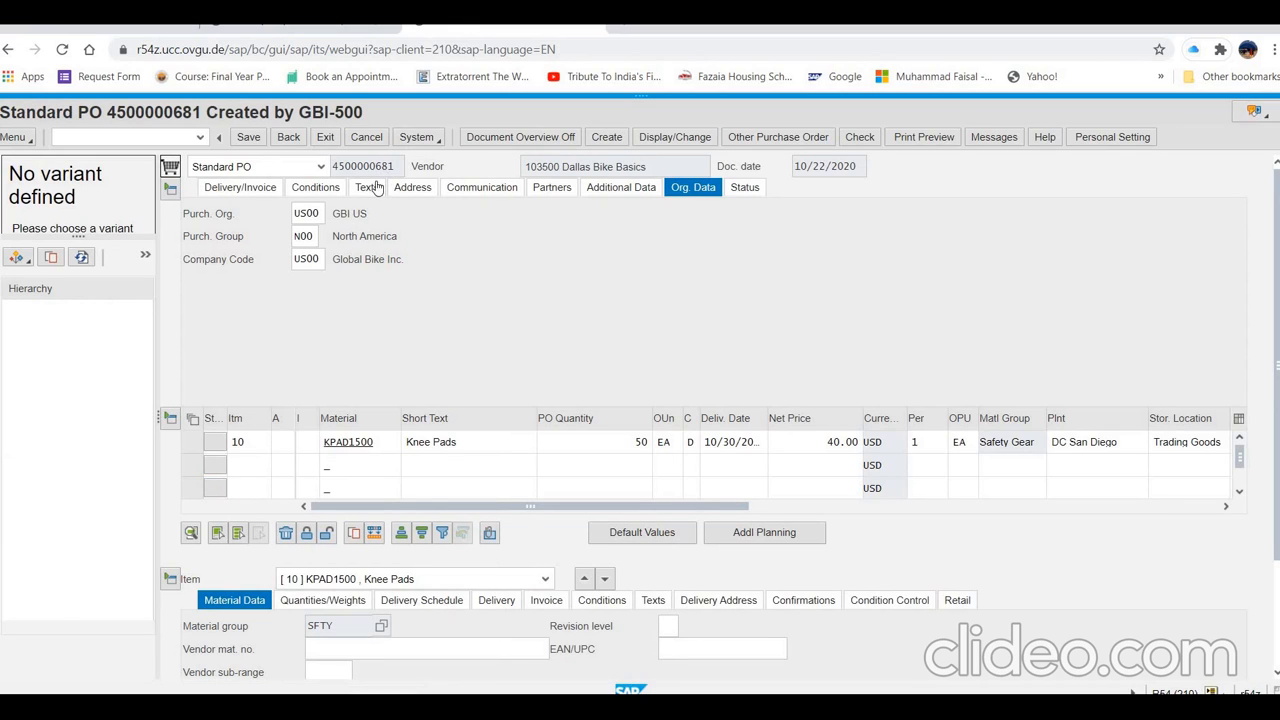
- Add a second order item for material EPAD1500 with quantity 50, delivery date 10/30/2020 and net price 40
left_click(240, 465)
left_click(348, 471)
type("EPAD15")
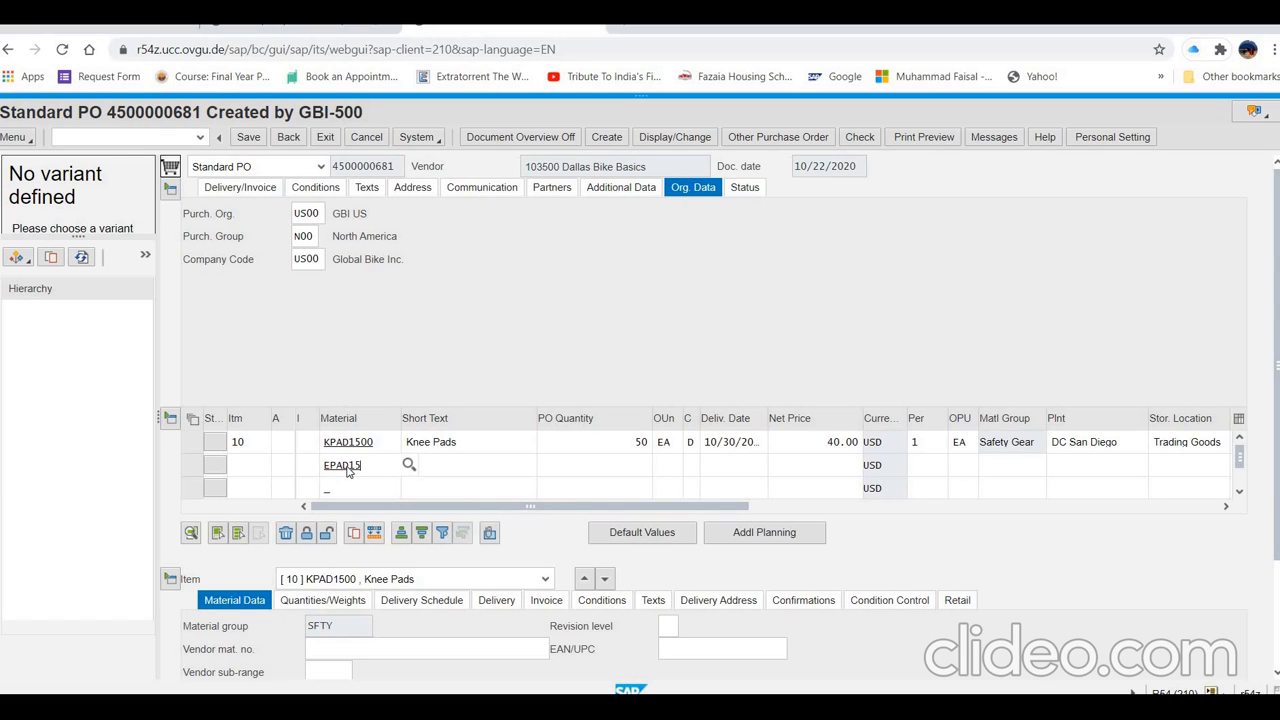
type("00")
left_click(606, 463)
type("50")
left_click(720, 466)
left_click(776, 466)
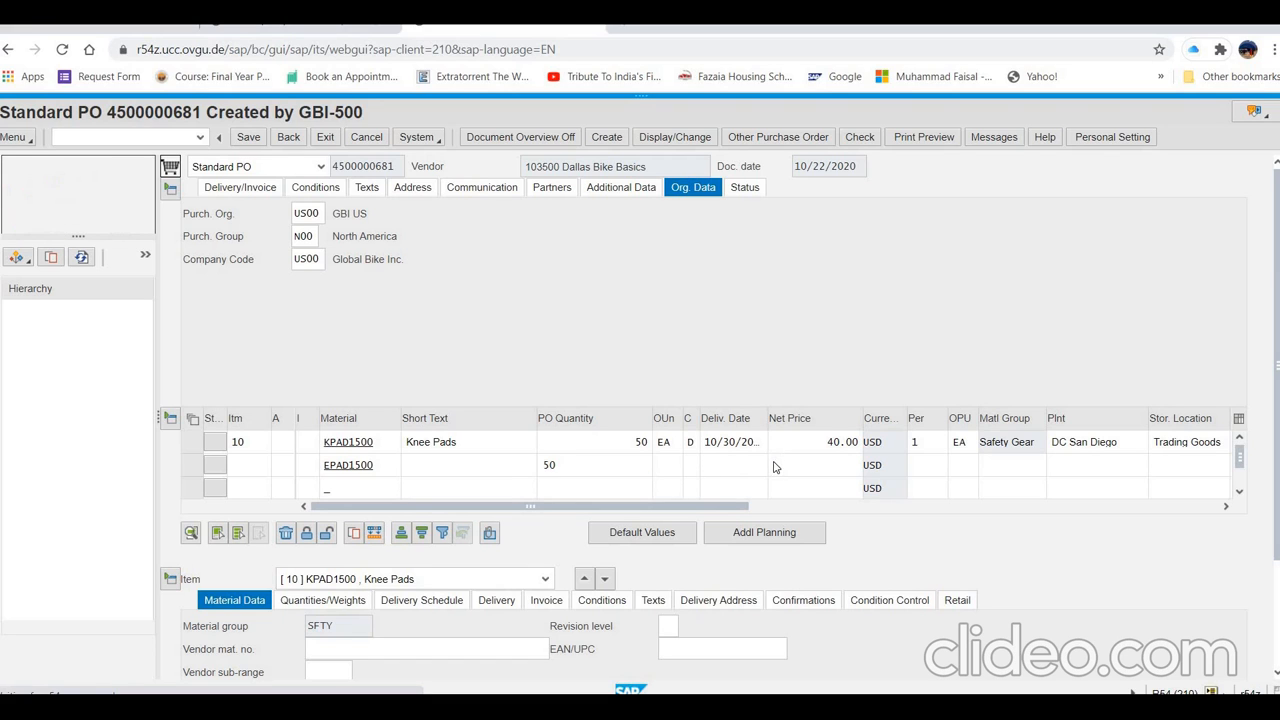
left_click(606, 519)
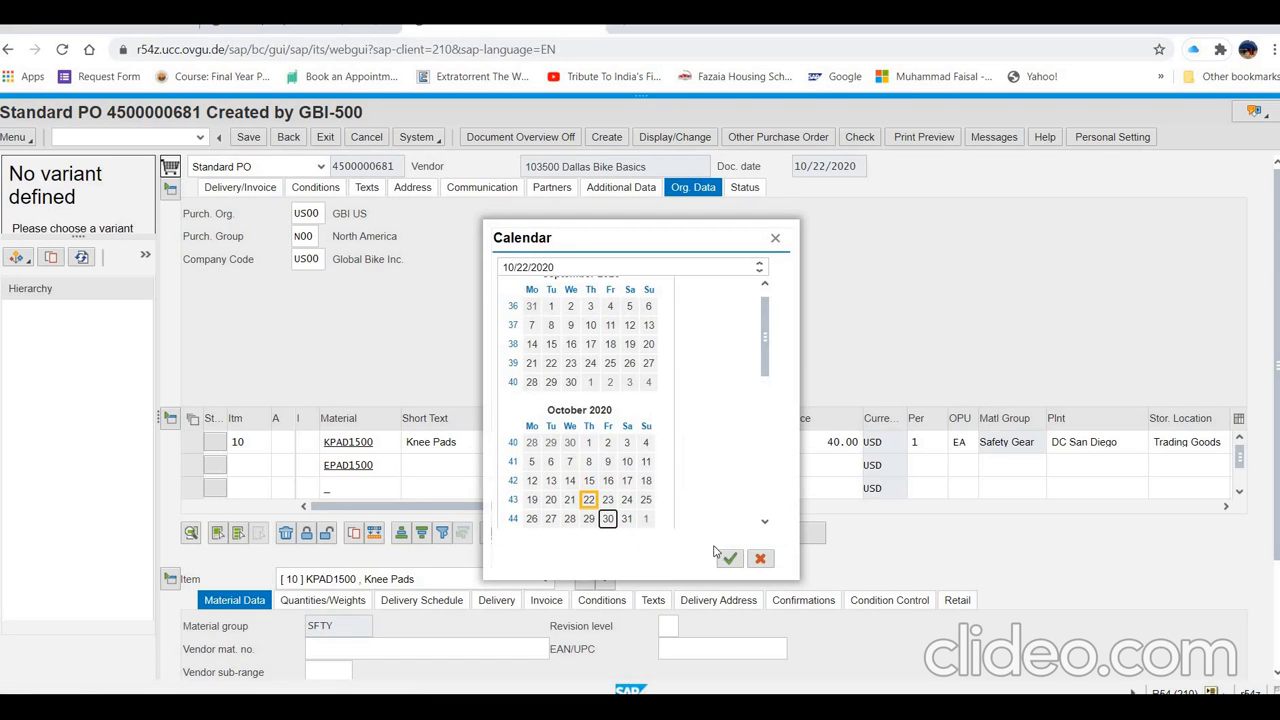
left_click(730, 558)
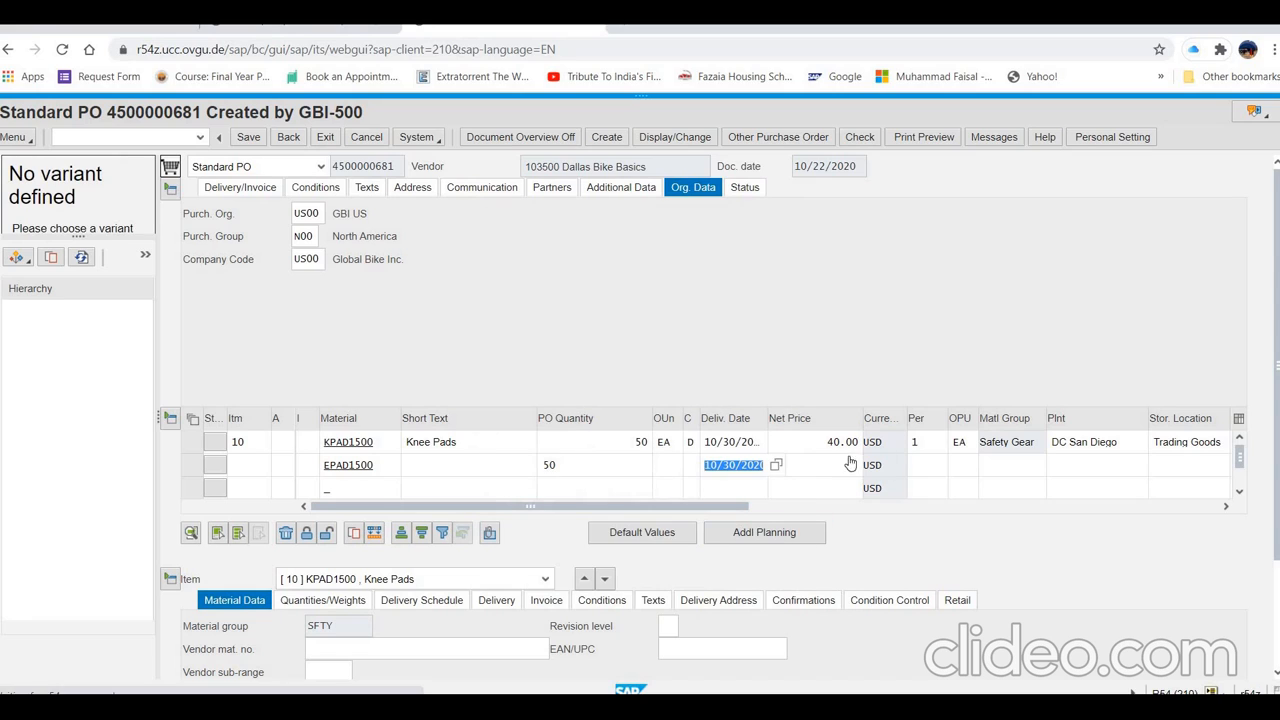
left_click(835, 466)
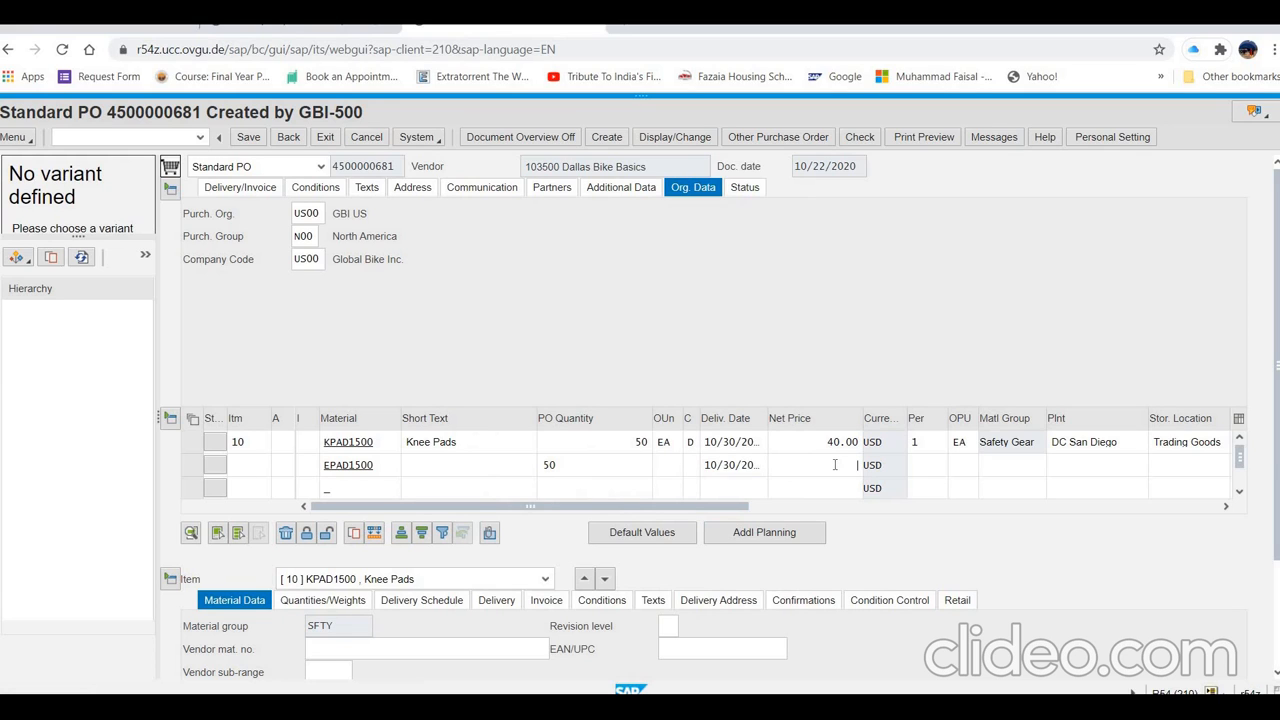
type("40")
- Assign plant SD00 and storage location TG00 to the EPAD1500 item, and save and exit the purchase order
left_click(1025, 465)
left_click(1094, 466)
type("SD00")
left_click(1190, 464)
type("TD")
type("00")
key("BackSpace")
key("BackSpace")
key("BackSpace")
type("G00")
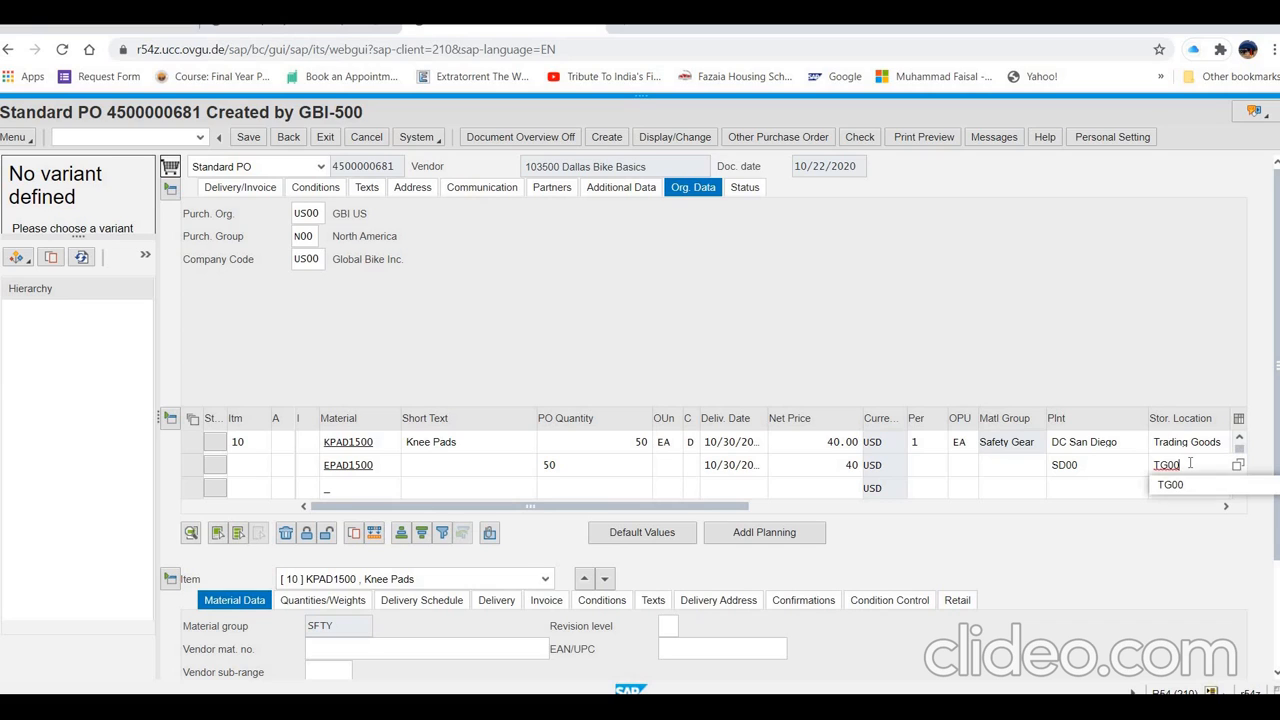
key("Return")
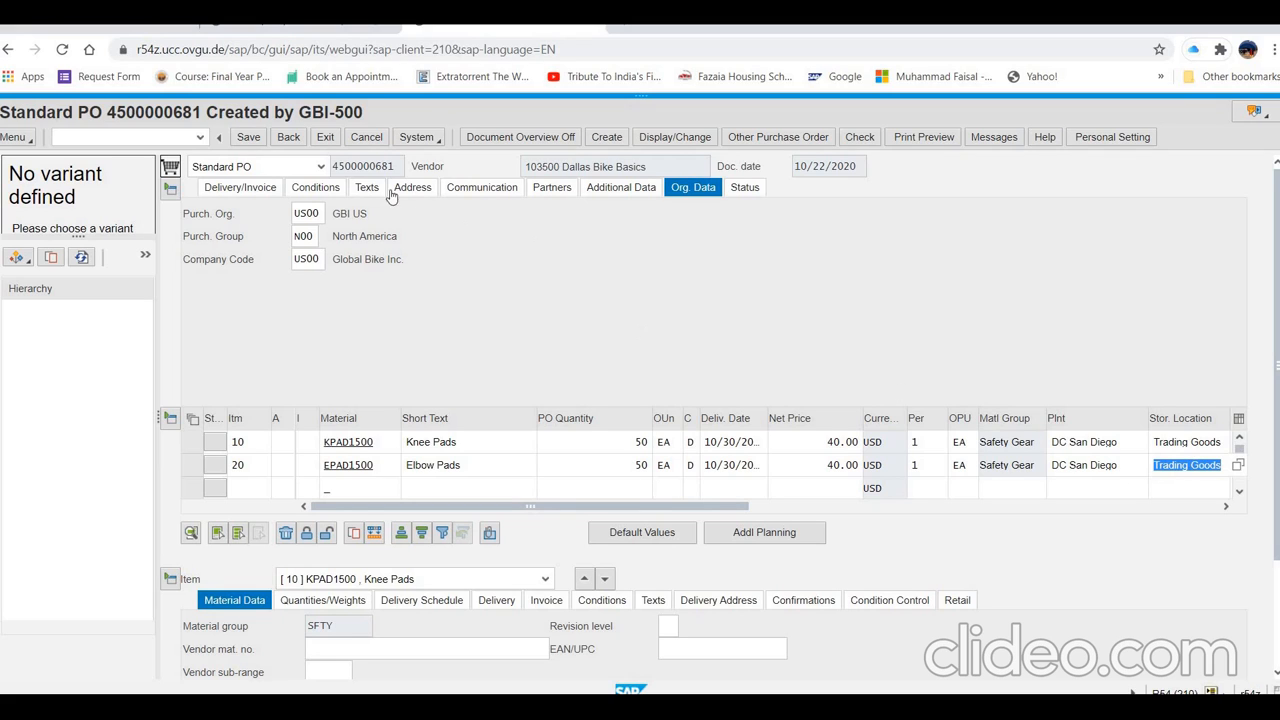
left_click(248, 137)
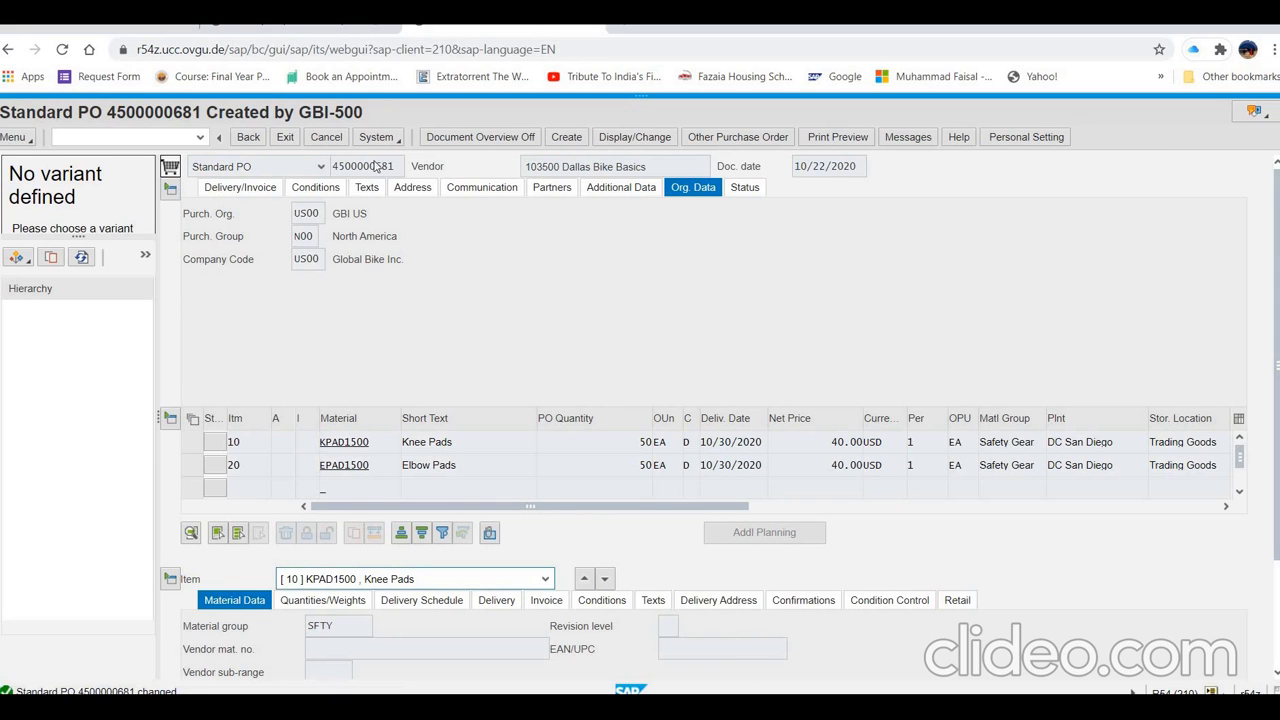
left_click(284, 138)
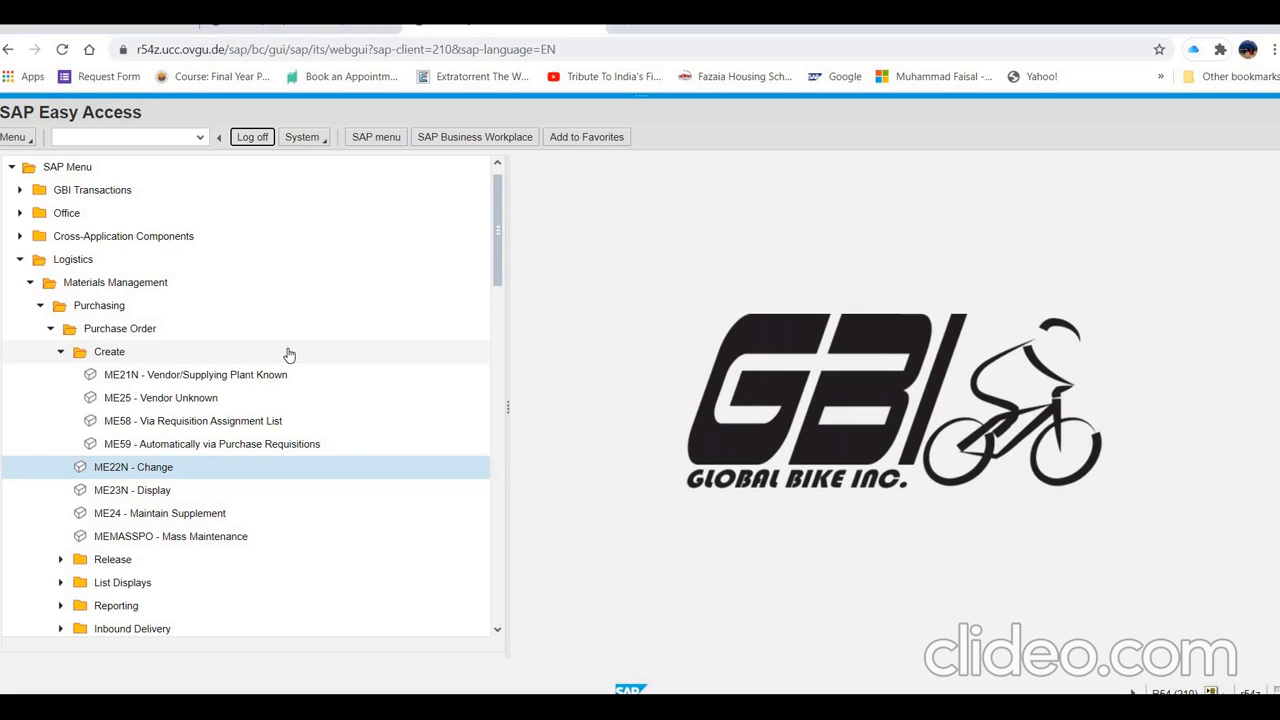
- Open the MB52 Warehouse Stock report in the Inventory Management environment and run it for material KPAD1500
left_click(40, 307)
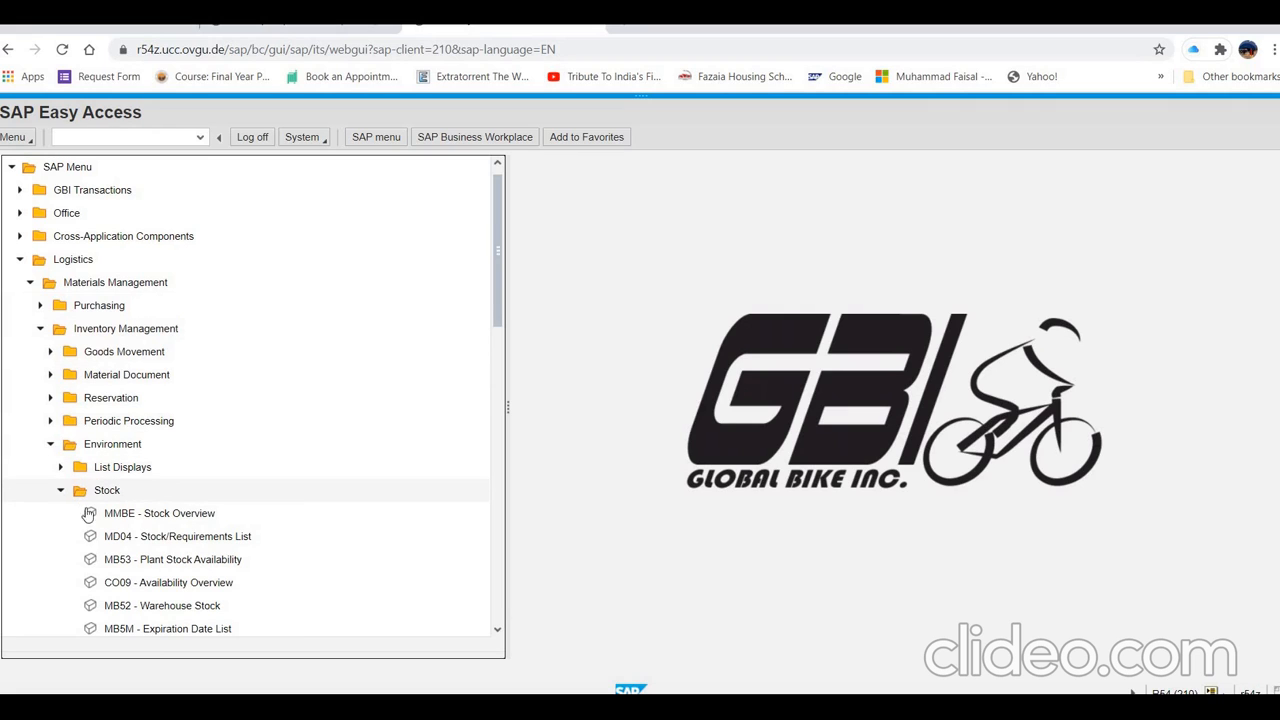
scroll(285, 560, "down", 1)
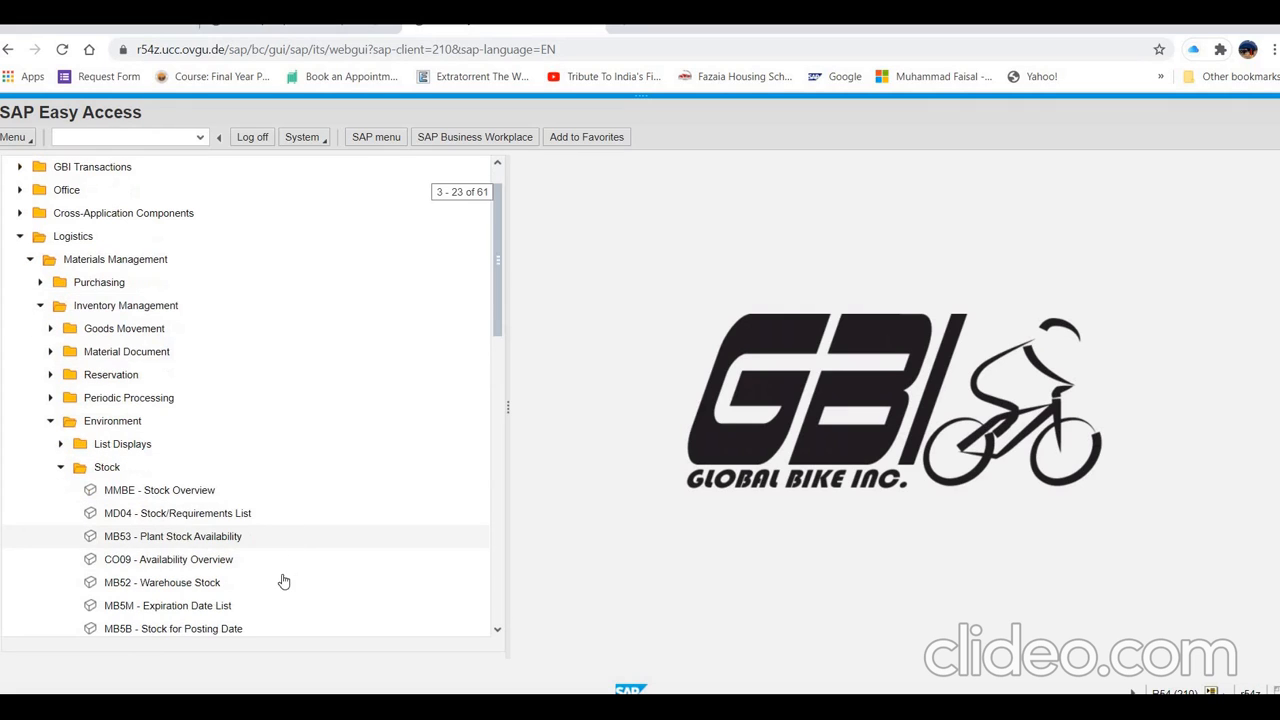
left_click(220, 588)
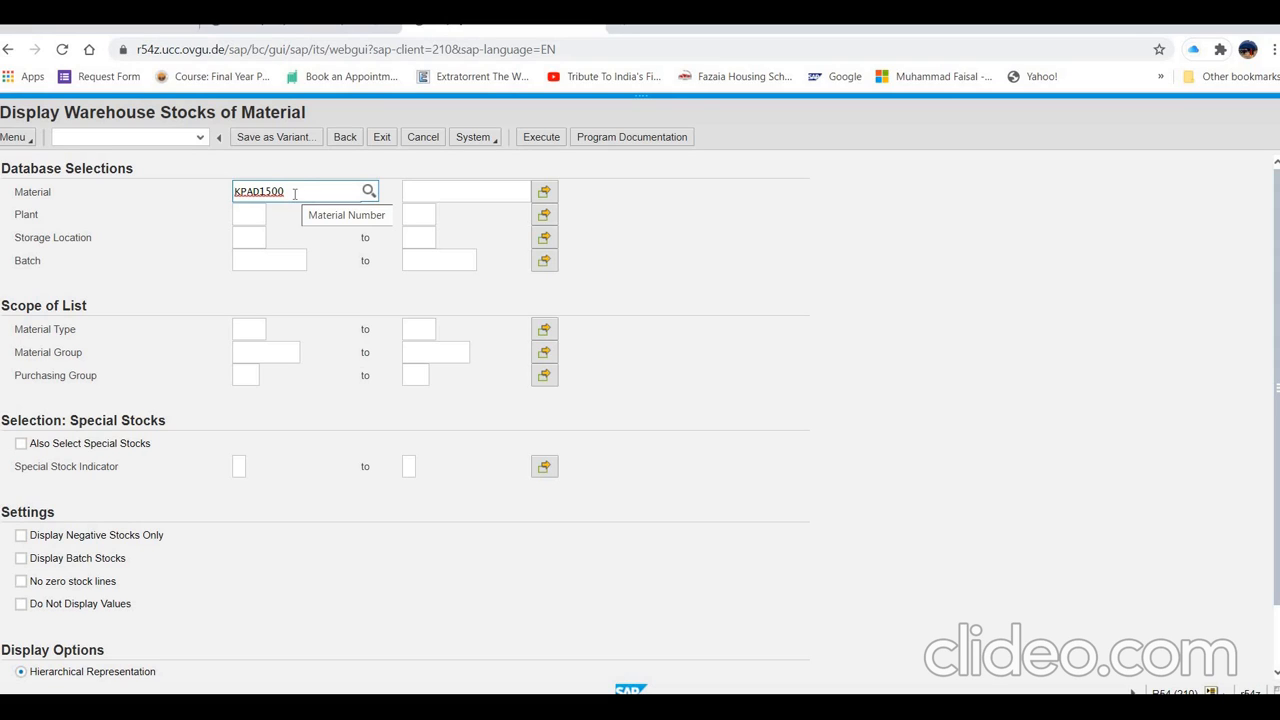
left_click(543, 141)
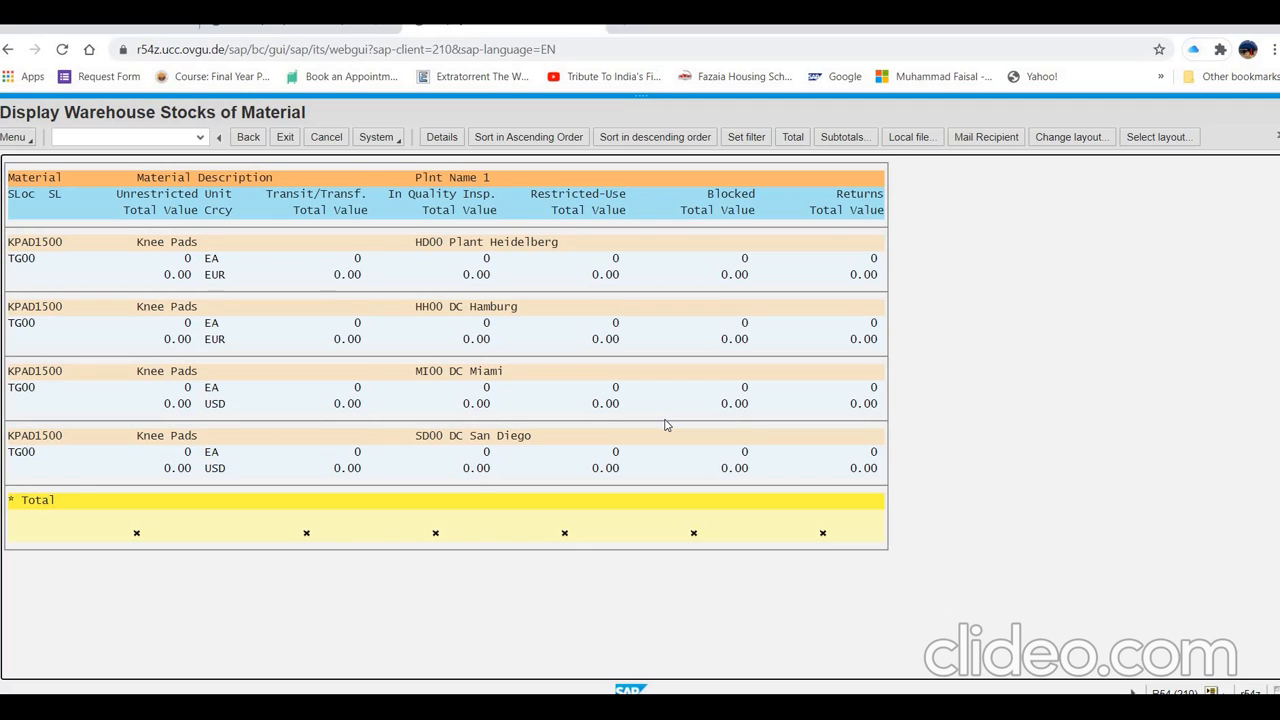
- Run the warehouse stock report for material EPAD1500, and return to its selection screen
left_click(246, 137)
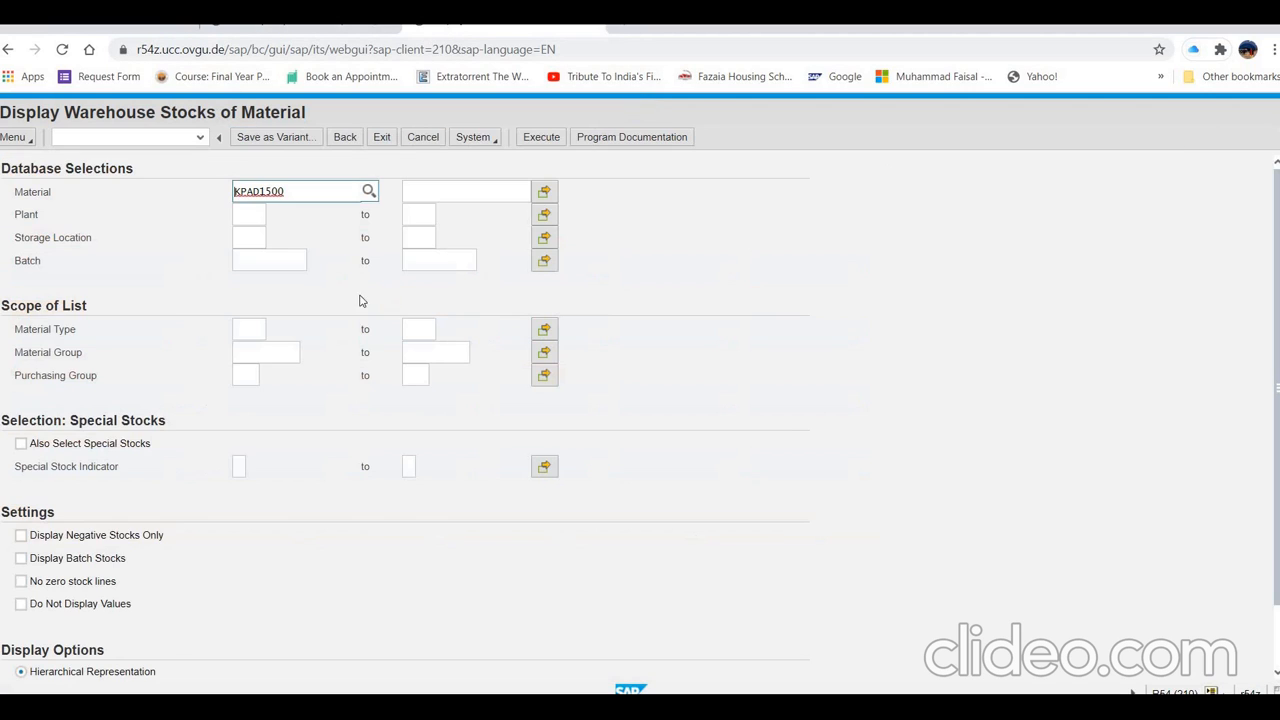
left_click(256, 193)
type("E")
left_click(549, 137)
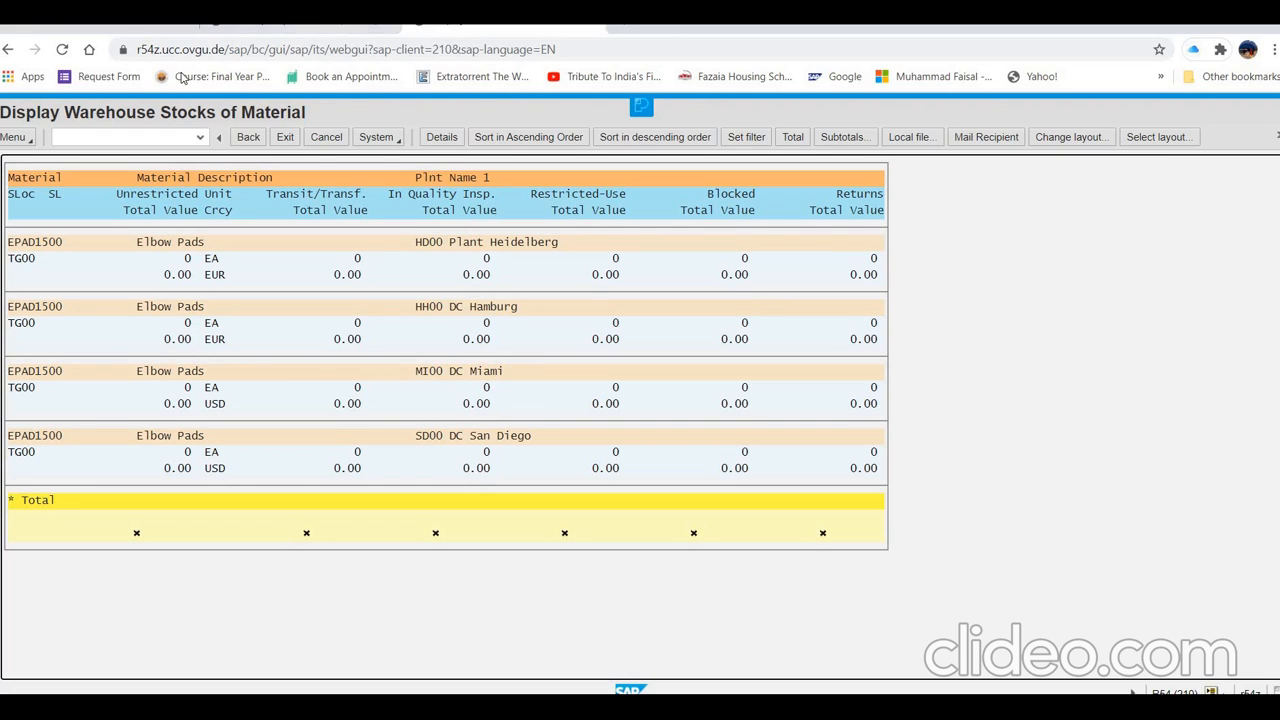
left_click(285, 137)
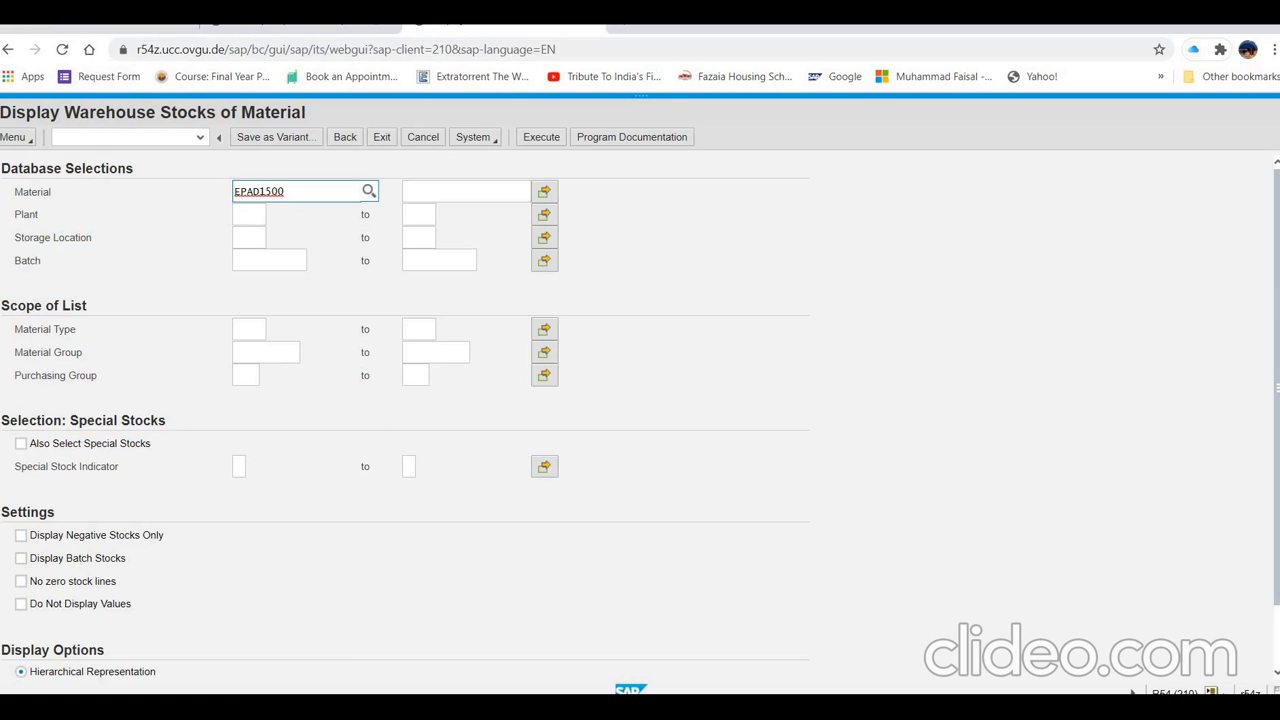
left_click(1043, 713)
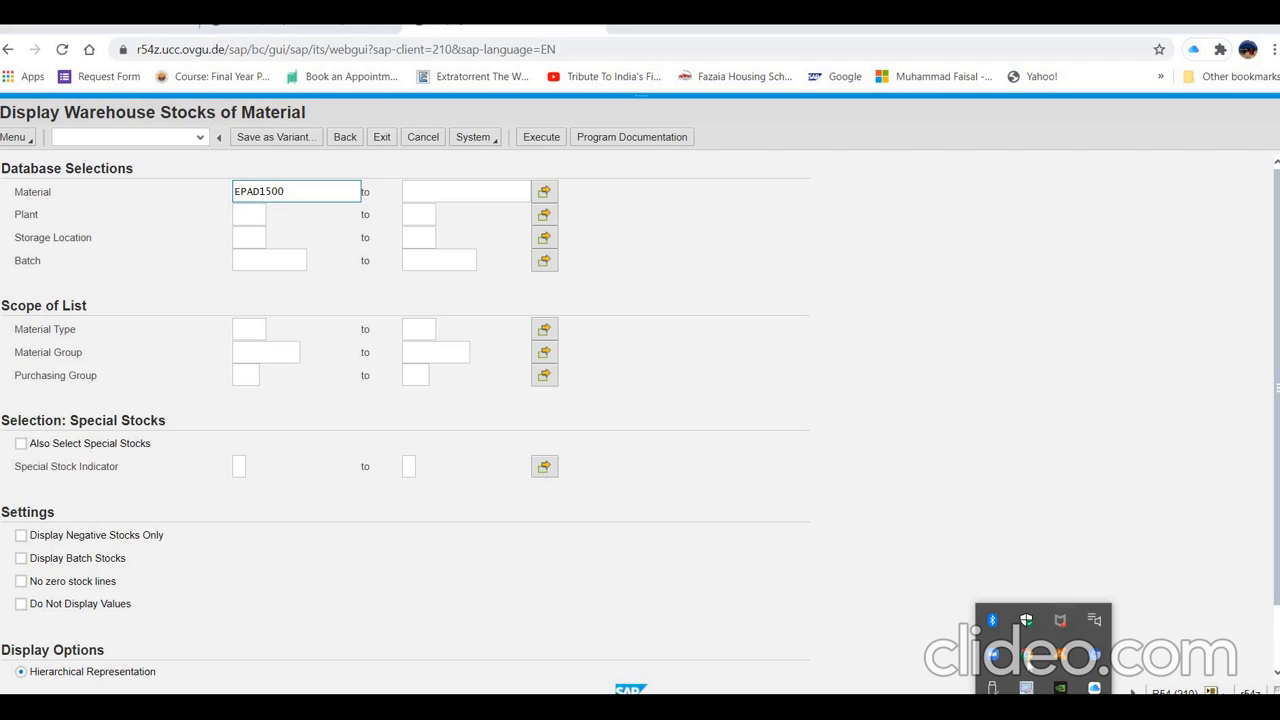
right_click(1026, 688)
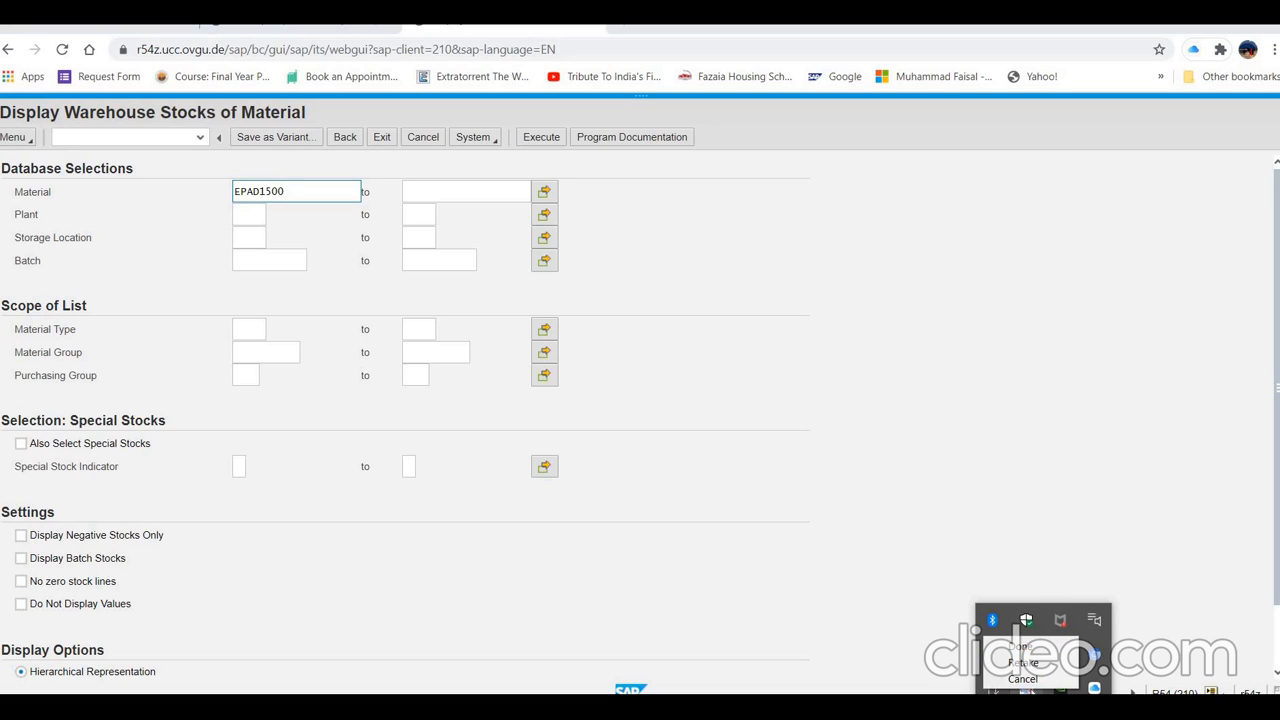
left_click(951, 662)
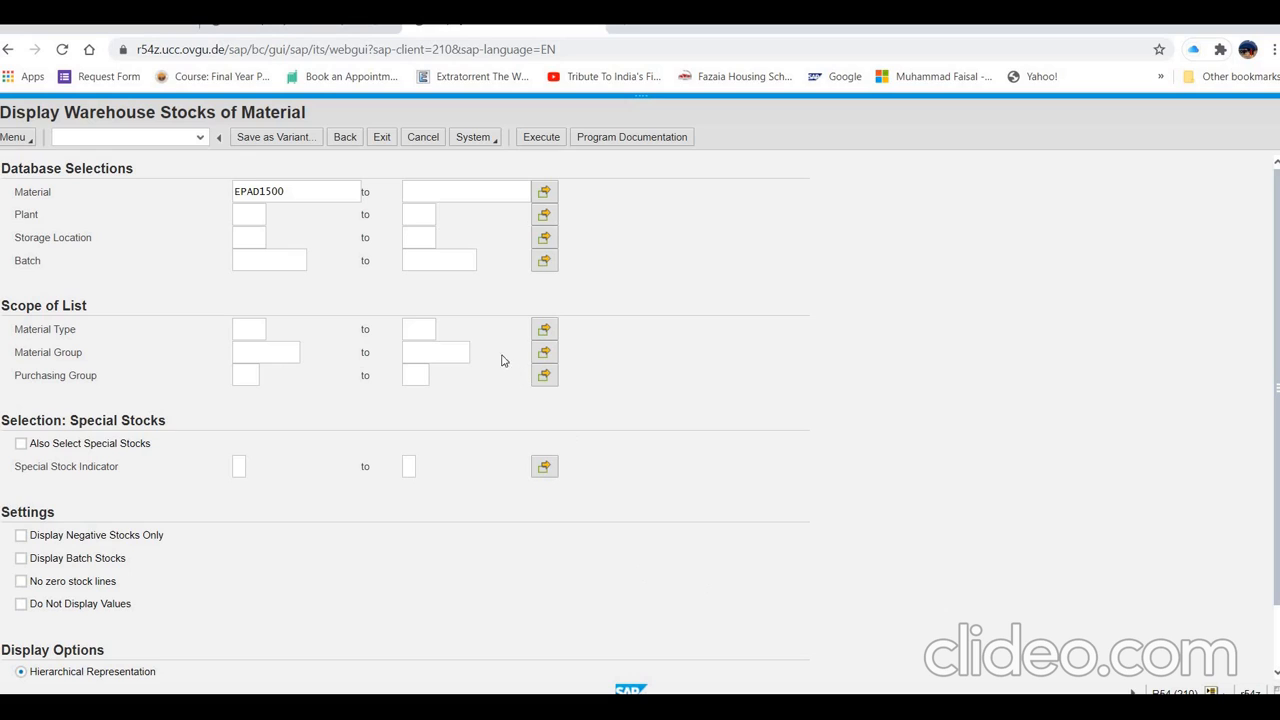
- Leave the warehouse stock report and open the MIGO - PO Number Unknown goods receipt transaction under Goods Movement
left_click(249, 212)
left_click(350, 140)
left_click(352, 142)
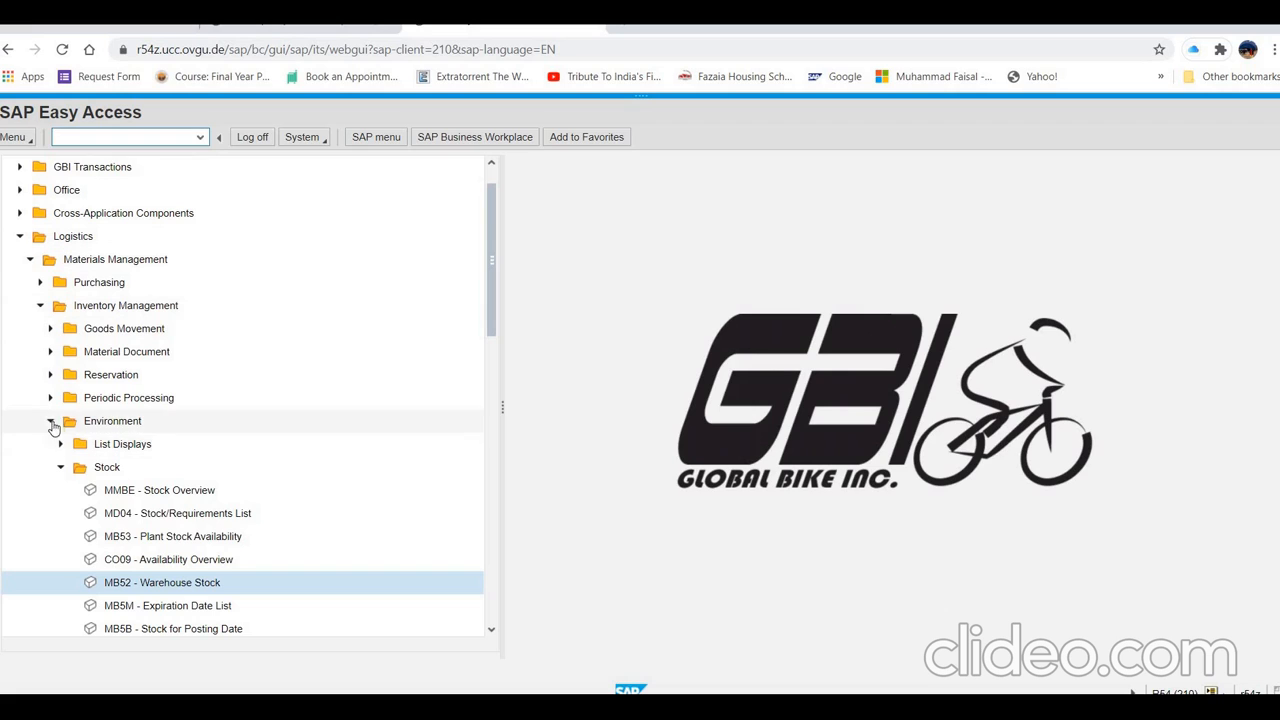
left_click(51, 329)
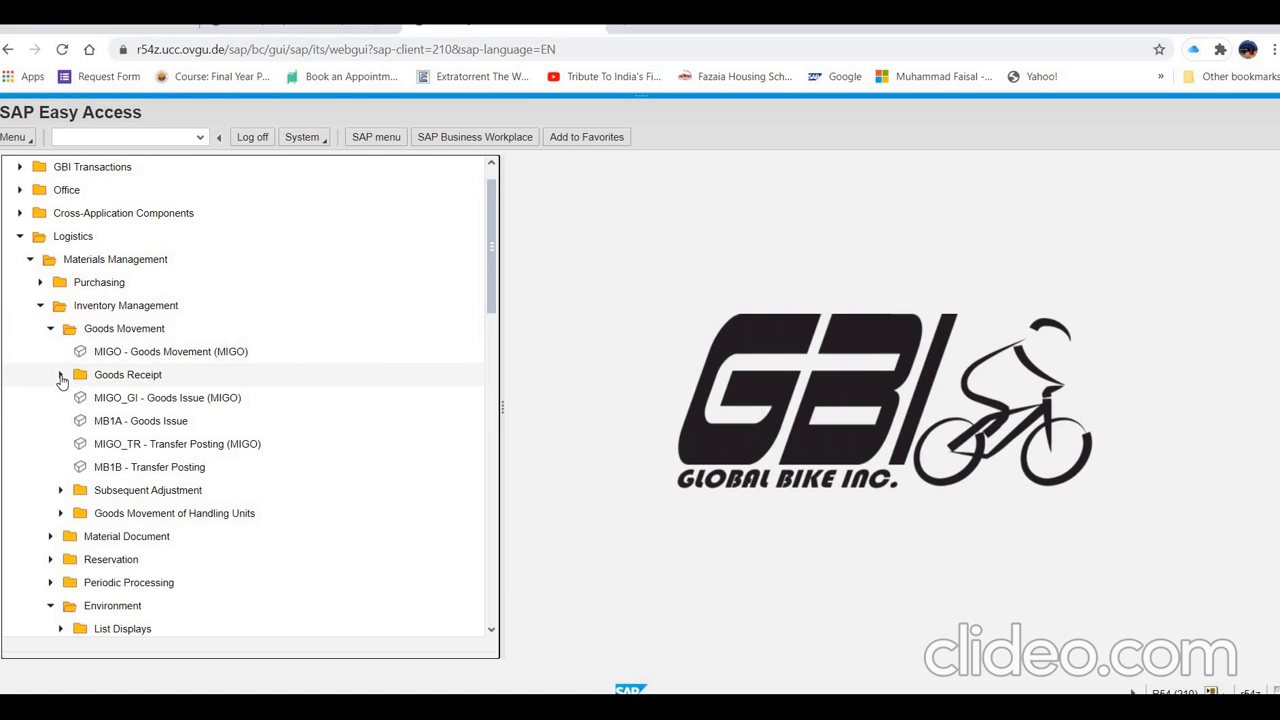
left_click(60, 375)
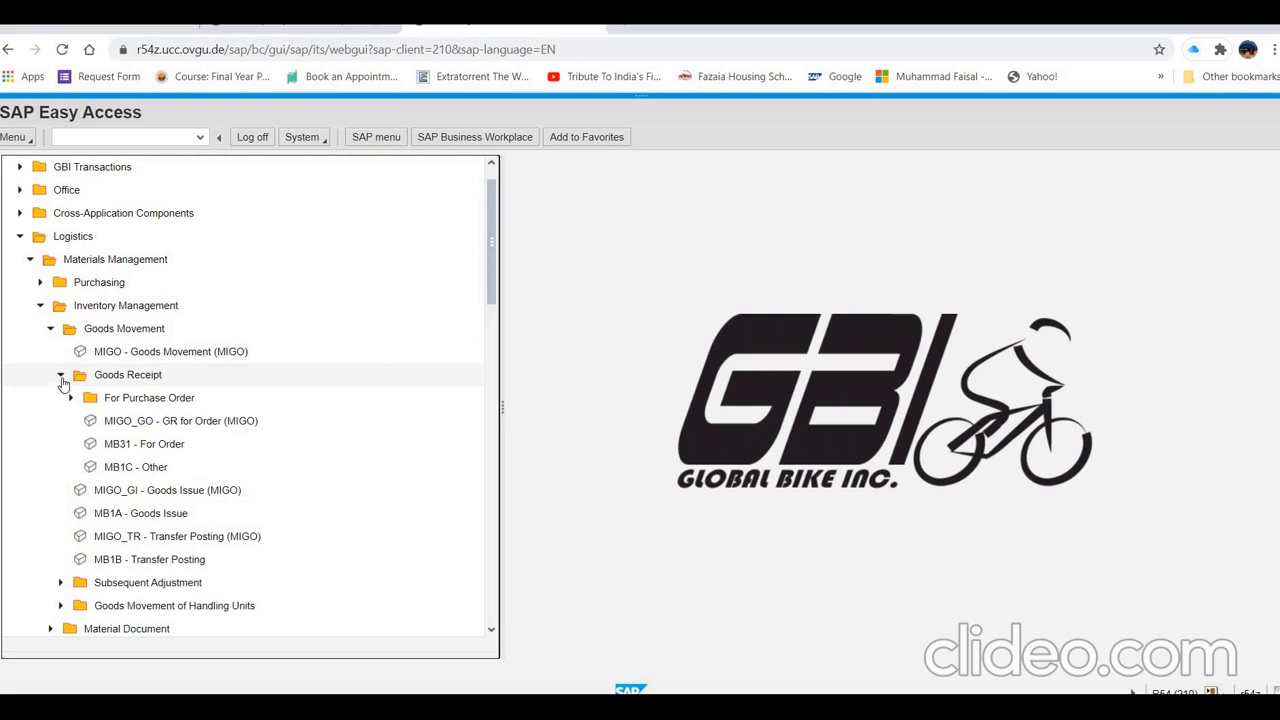
left_click(71, 398)
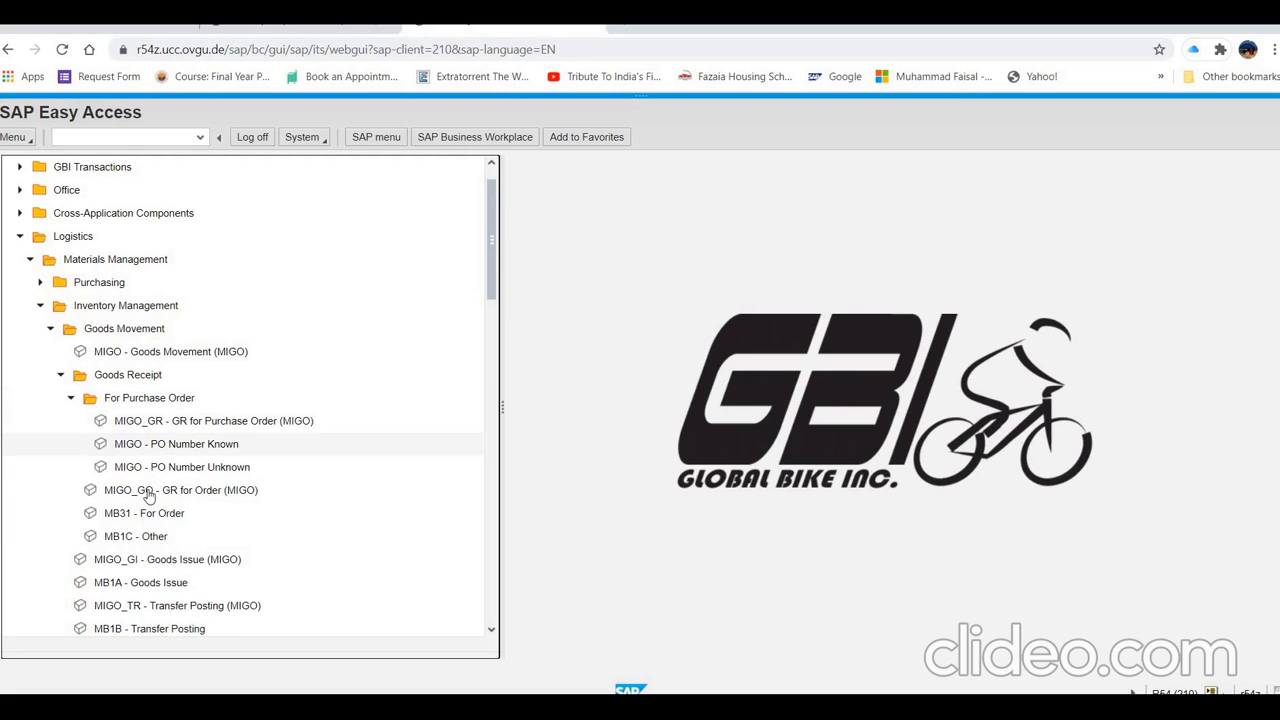
left_click(229, 472)
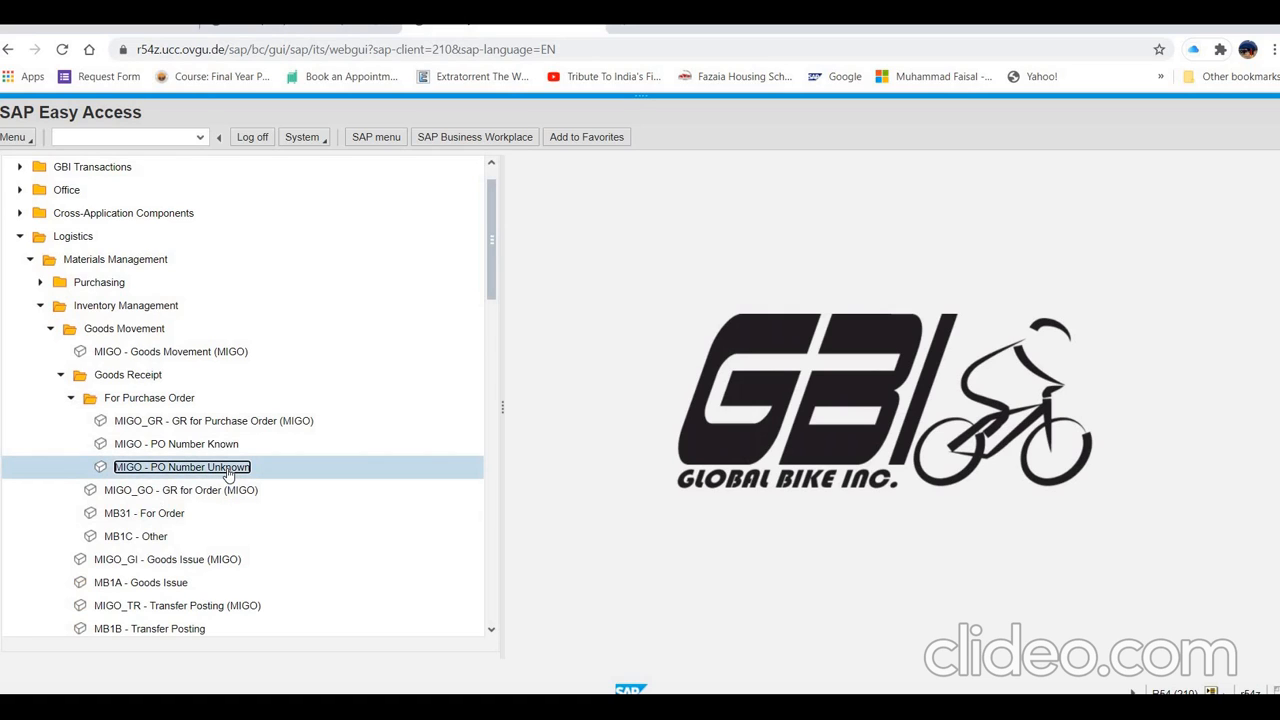
double_click(229, 470)
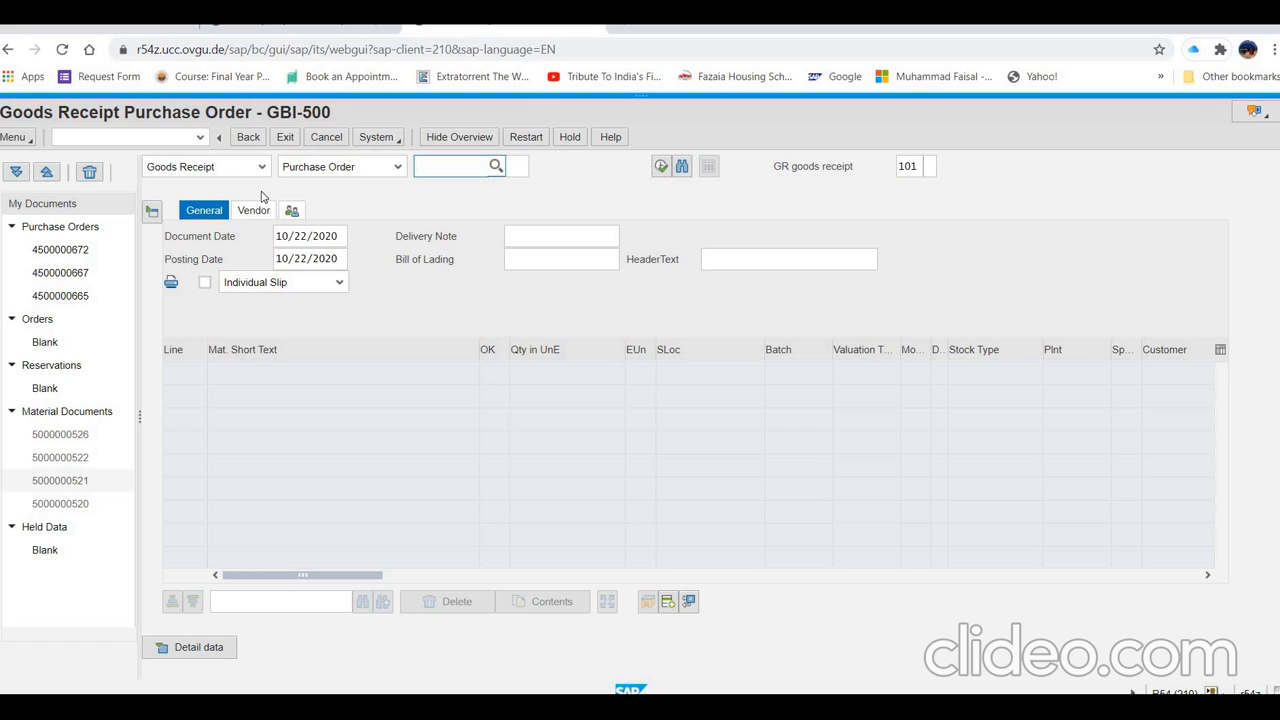
- Load the changed purchase order into the goods receipt by its order number, and expand the detail data of the Knee Pads line
left_click(446, 167)
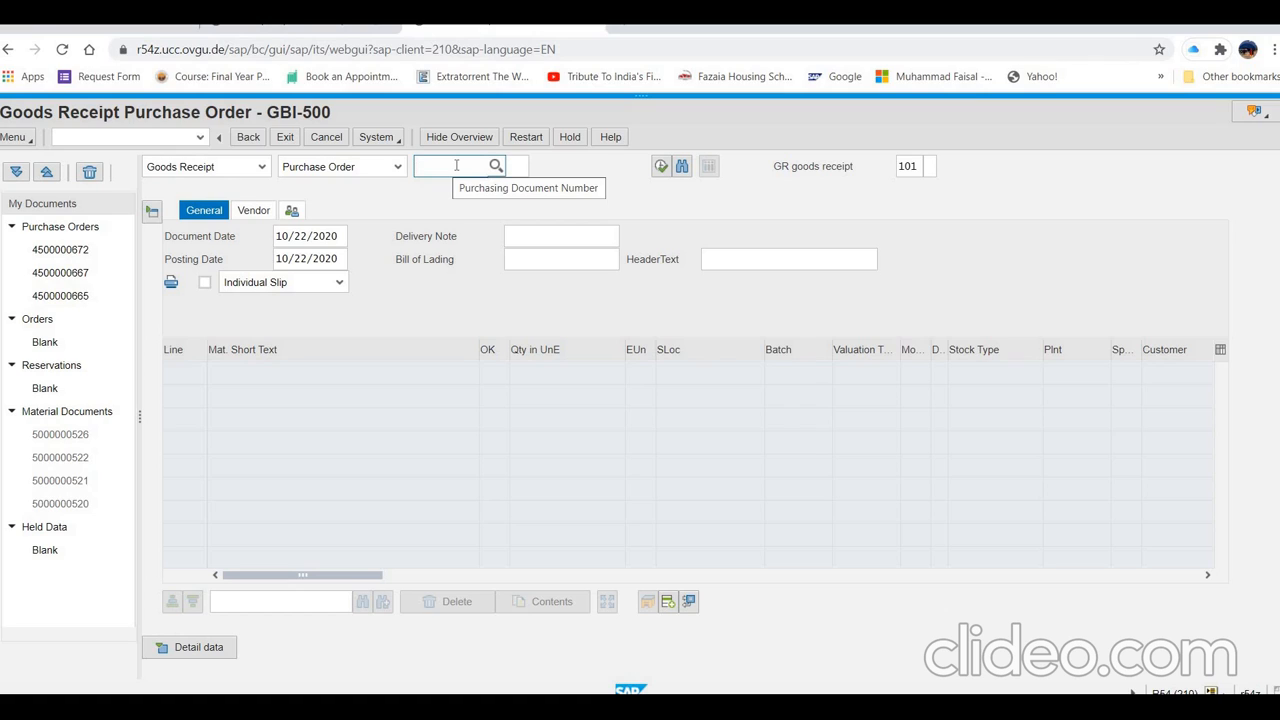
type("4")
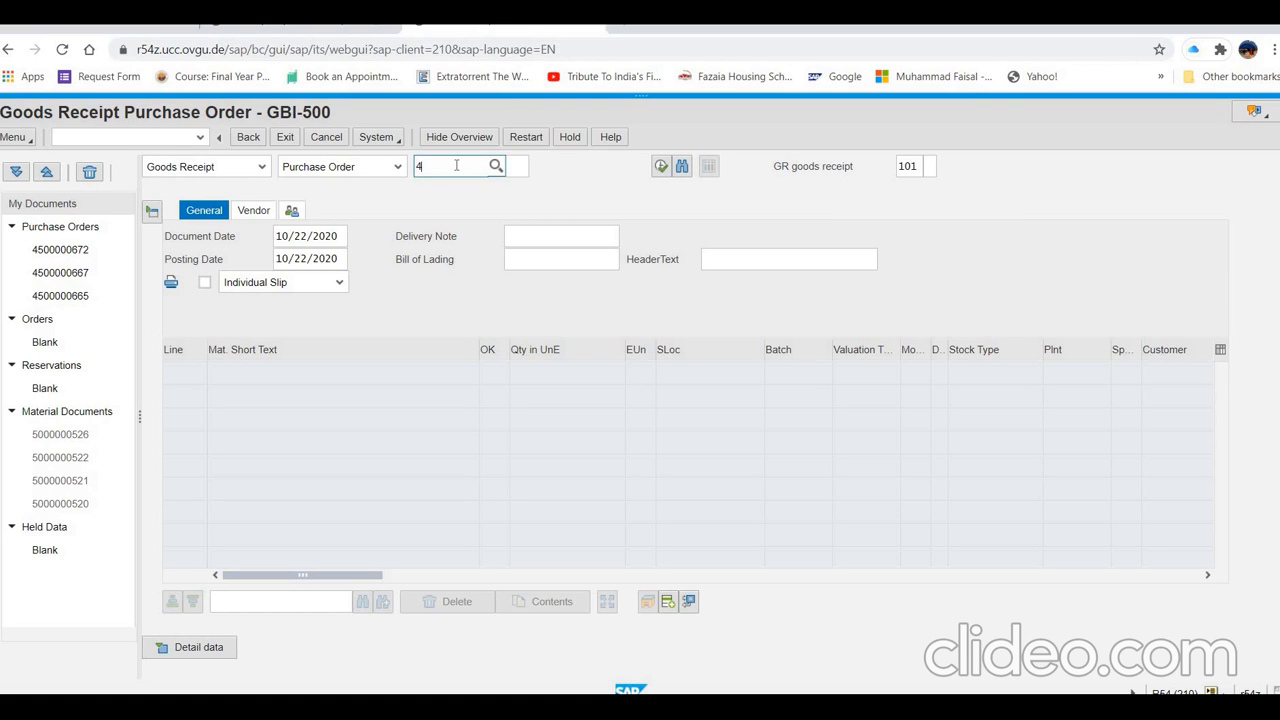
type("500000")
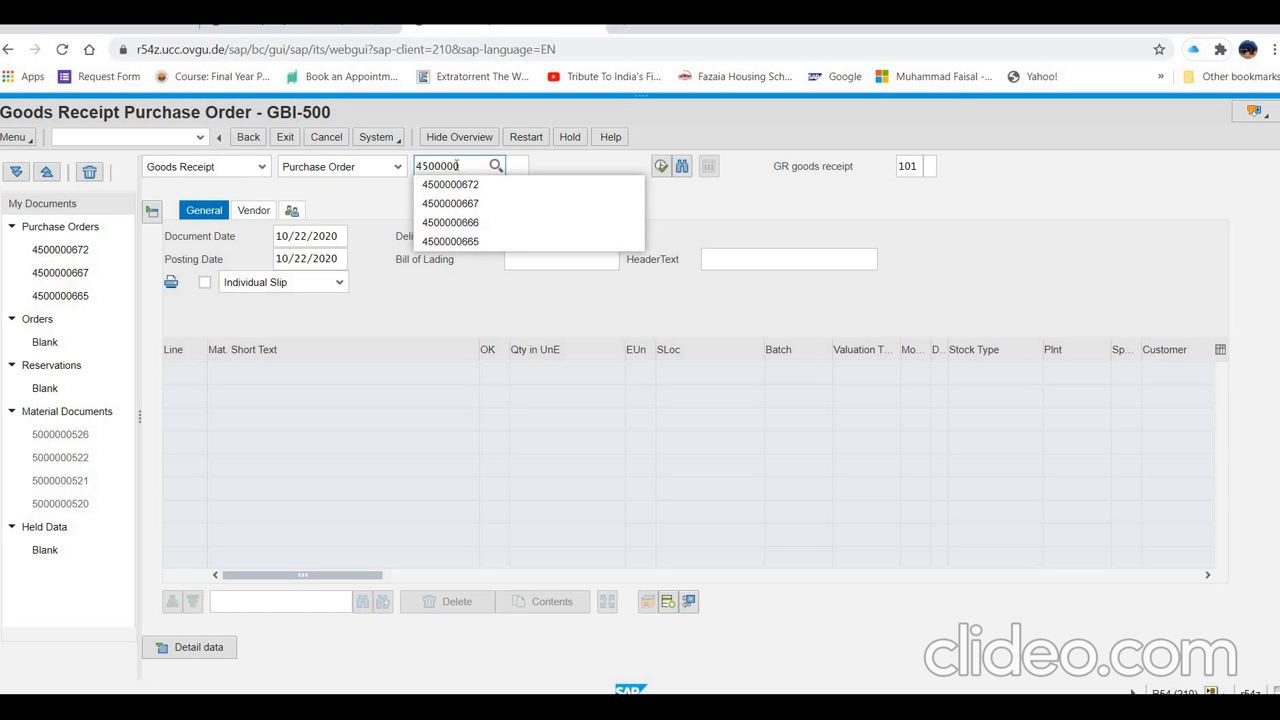
type("681")
left_click(583, 172)
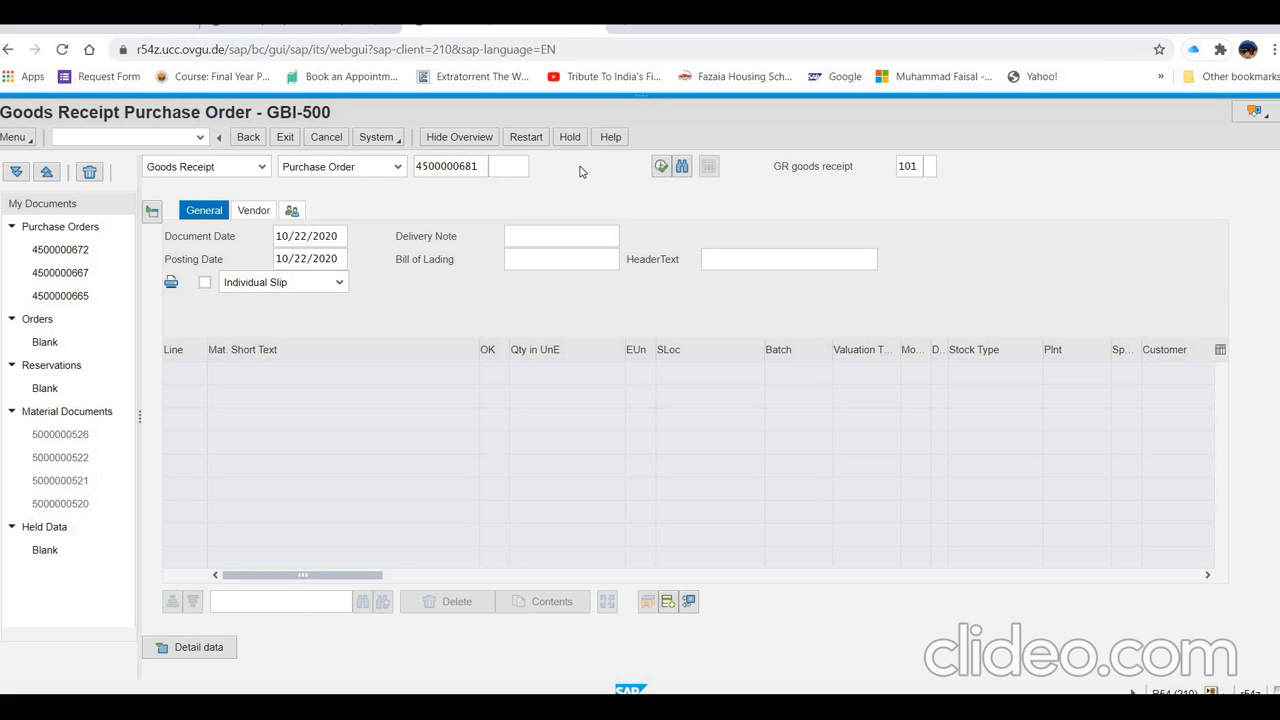
key("Return")
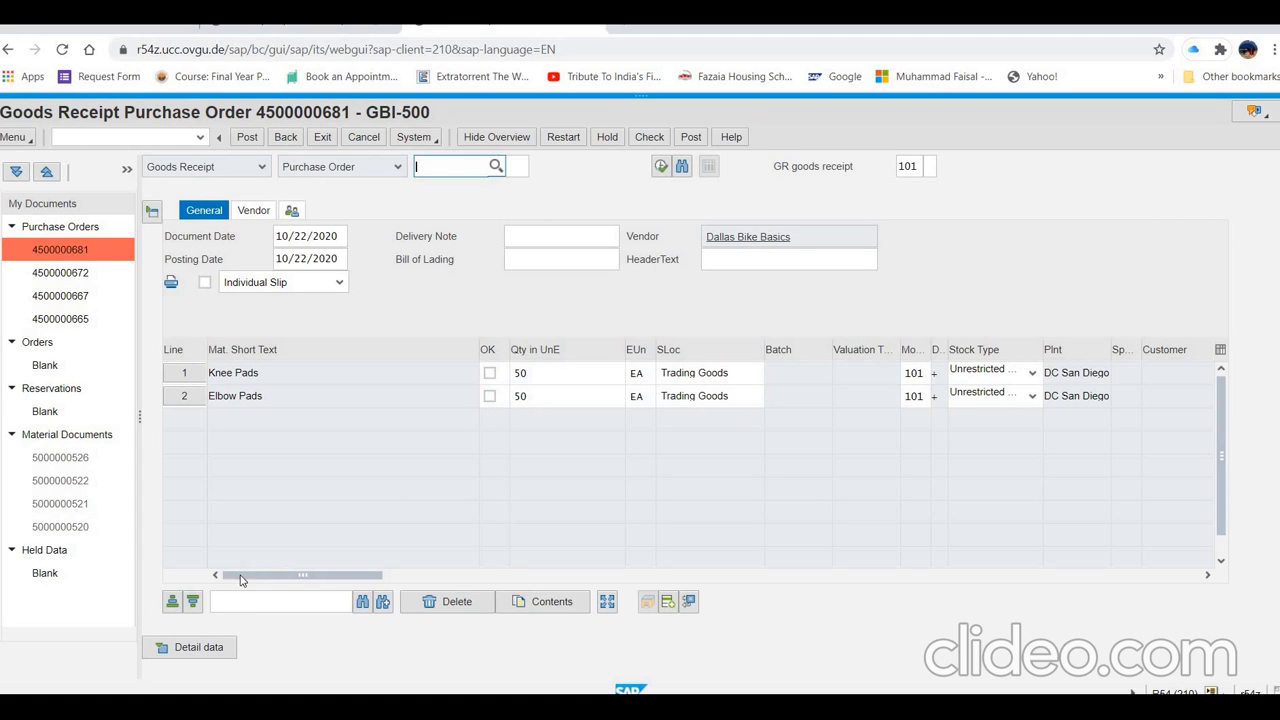
left_click(177, 655)
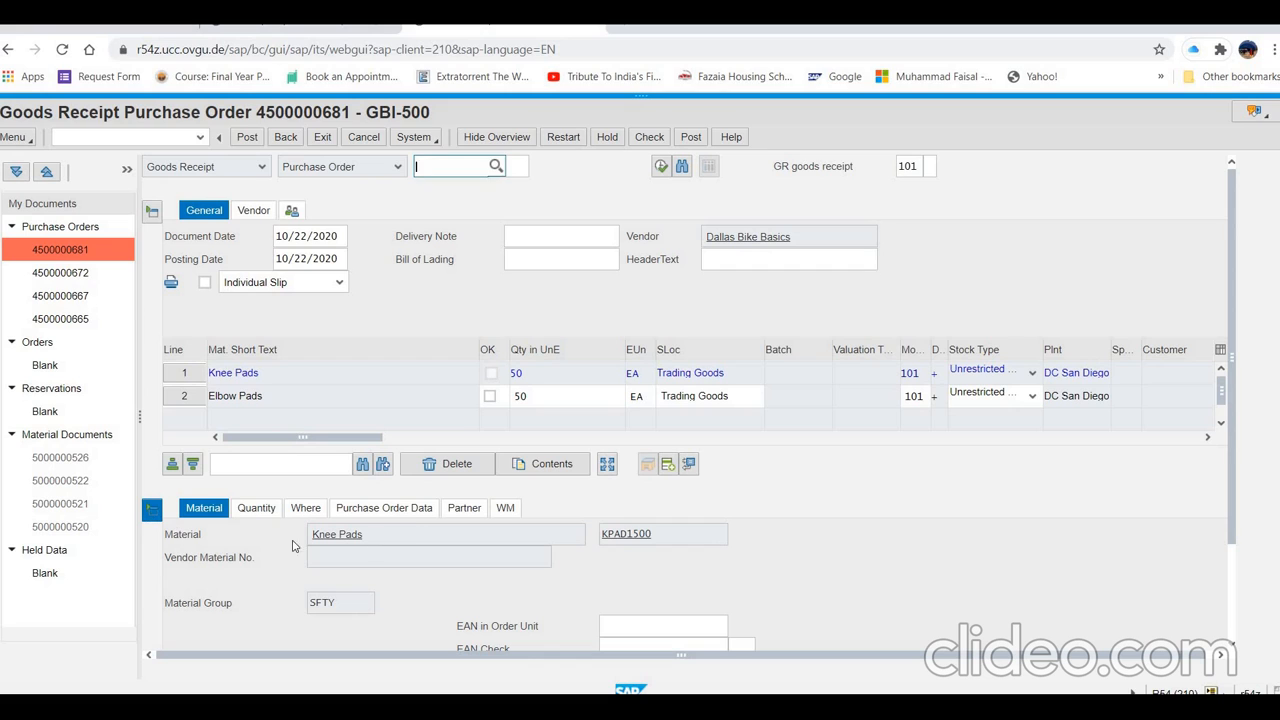
- Collapse the detail data, mark the Knee Pads and Elbow Pads lines as OK, and post the goods receipt
left_click(151, 514)
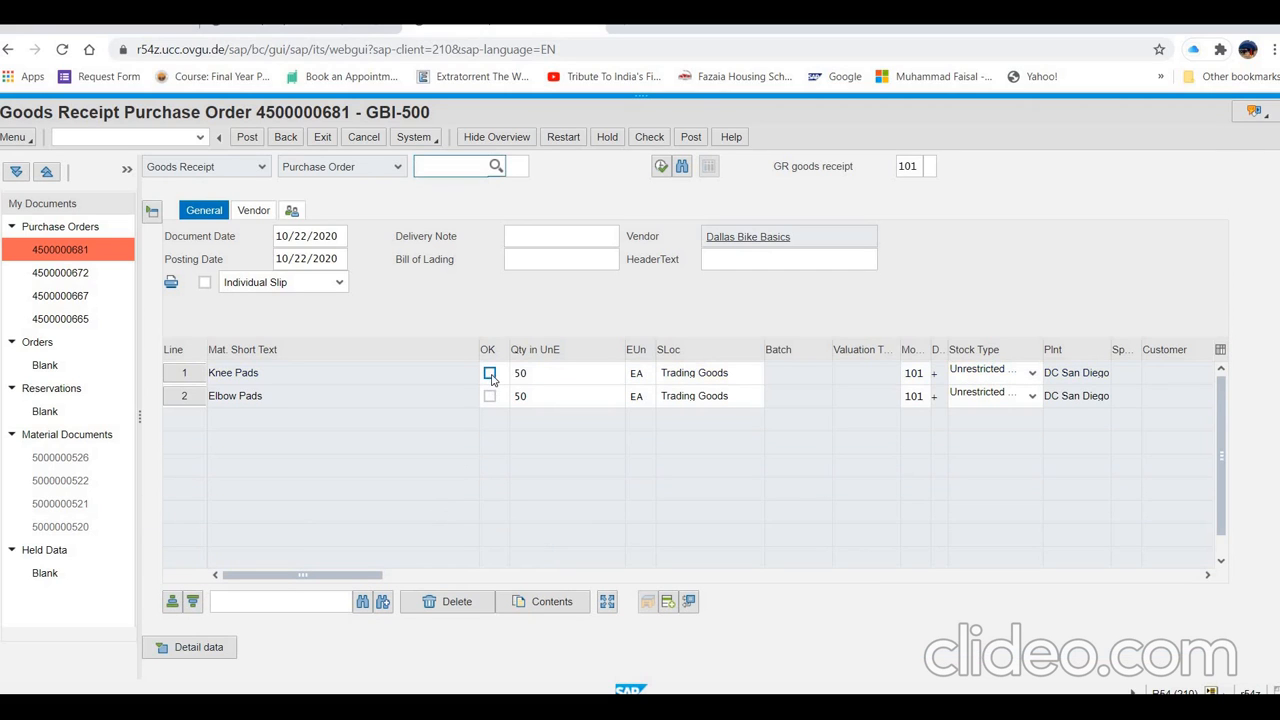
left_click(490, 375)
left_click(490, 397)
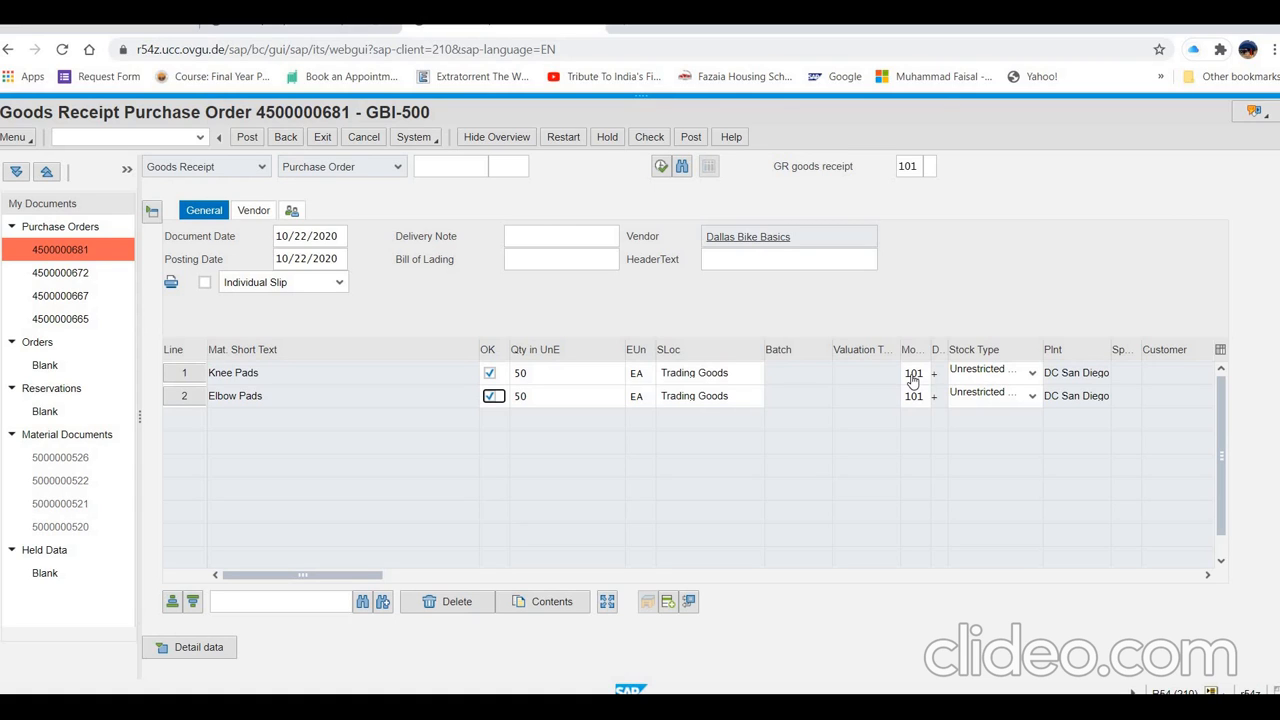
left_click(249, 140)
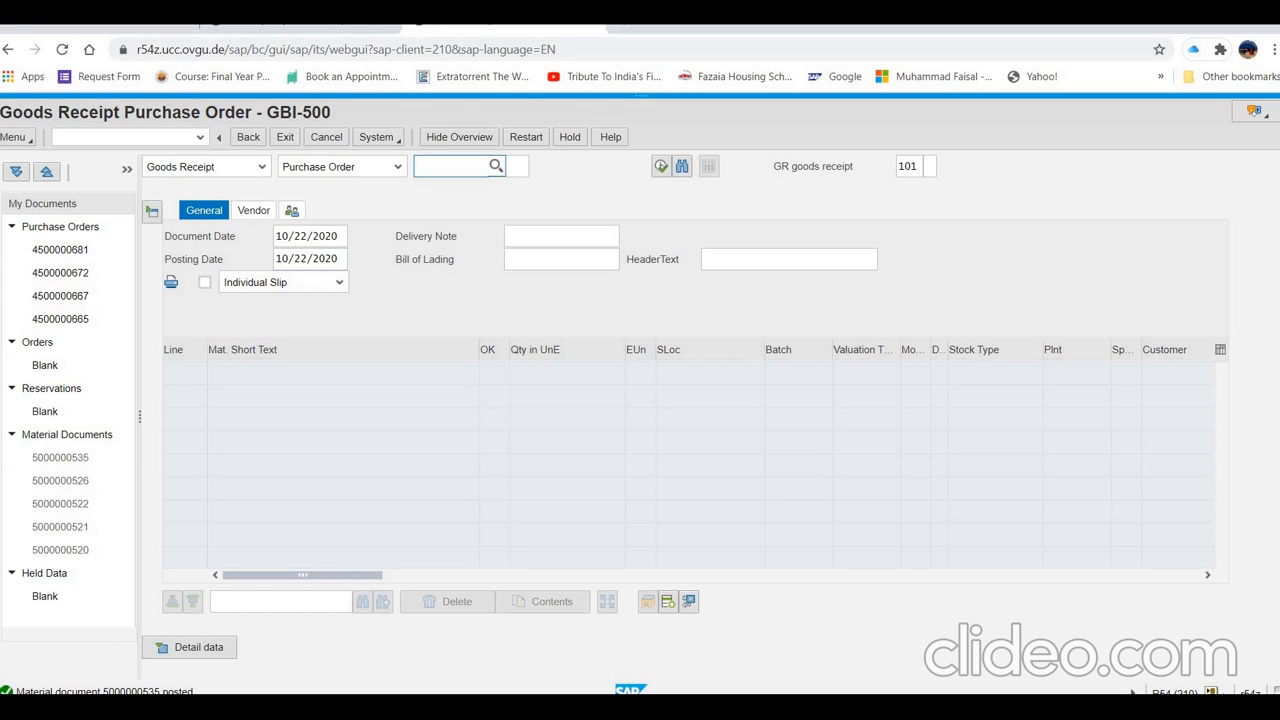
- Switch to the Word document and review the SAP ERP warehouse management process list
left_click(1043, 715)
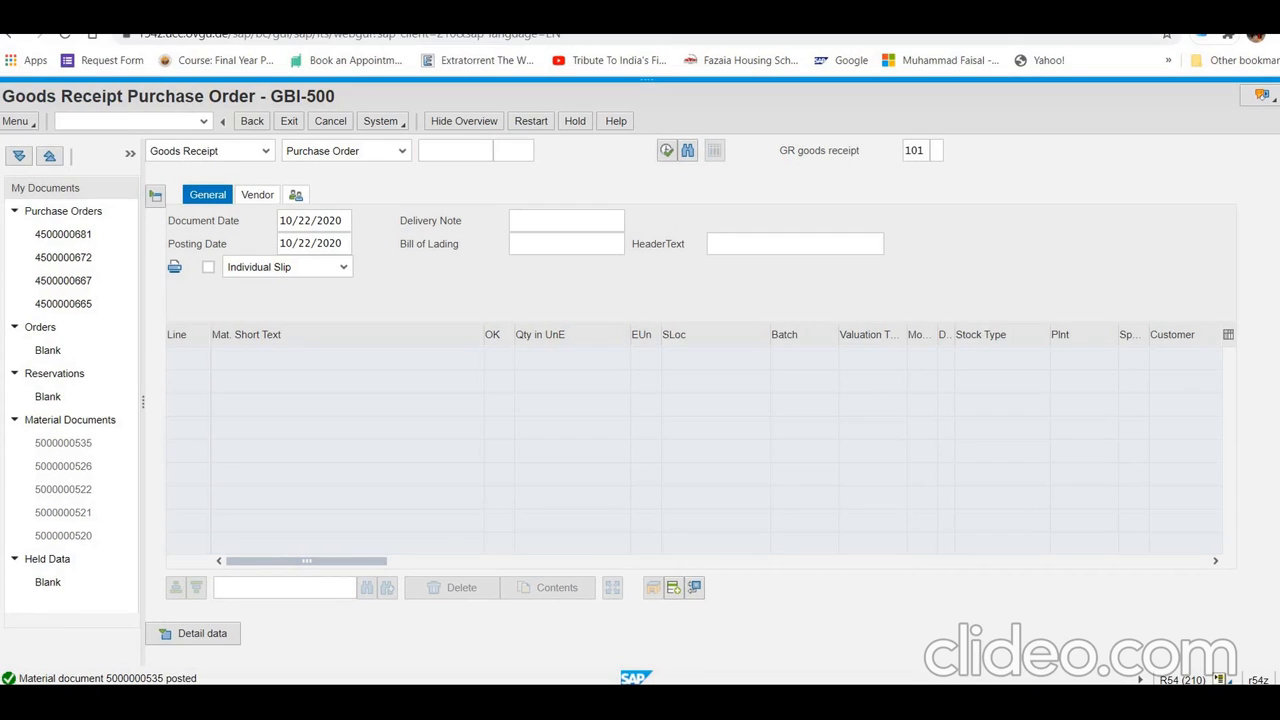
mouse_move(815, 708)
left_click(815, 645)
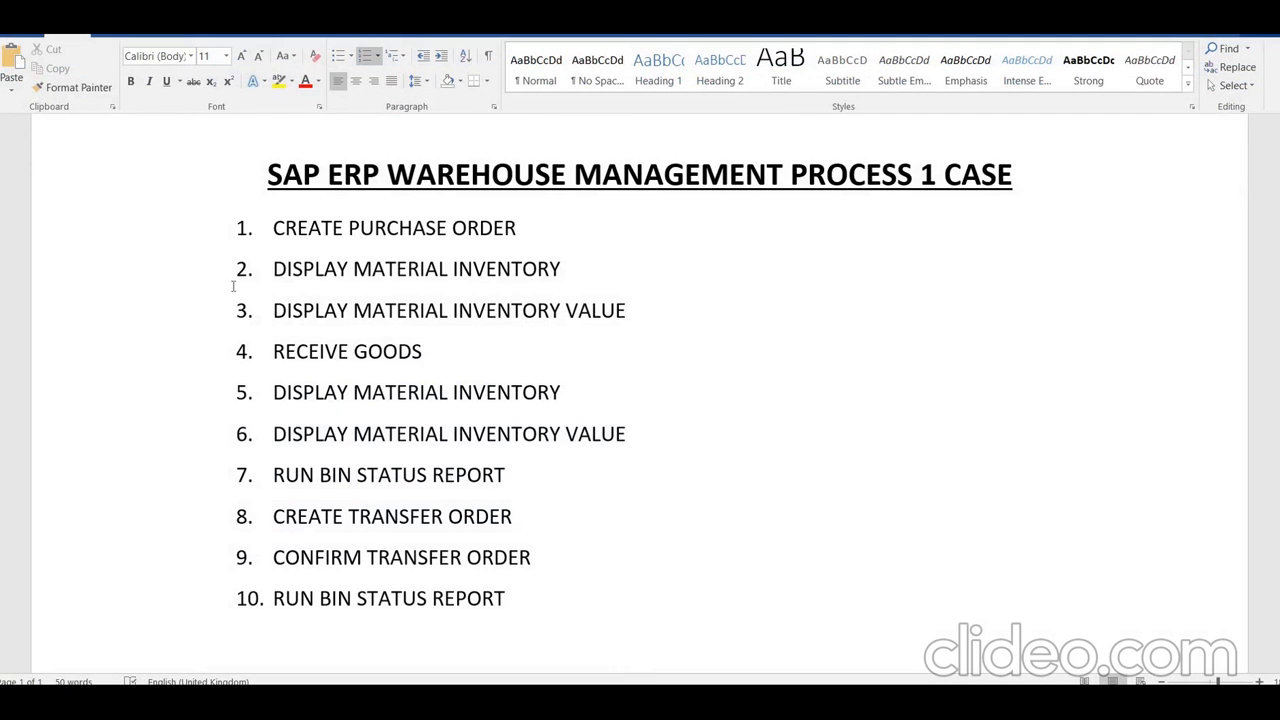
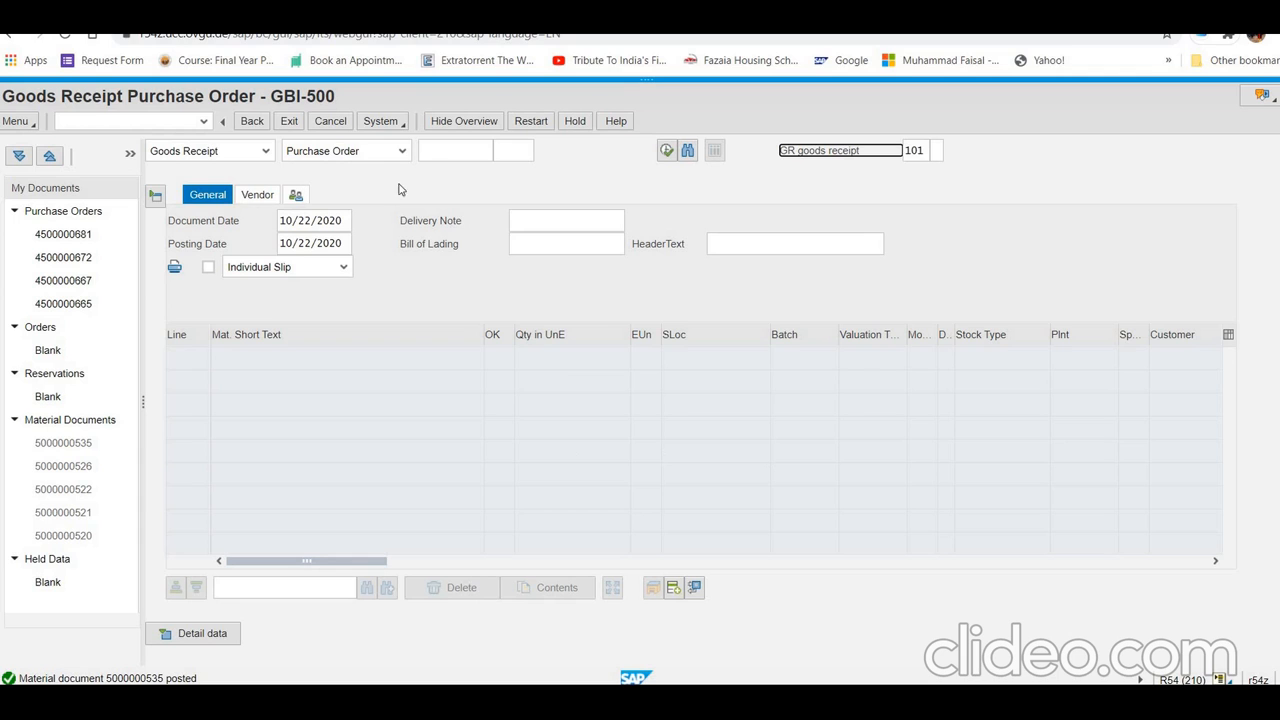
- Leave the goods receipt and open the LX03 - Bin Status Report under Logistics Execution, Internal Whse Processes, Bins and Stock
left_click(291, 122)
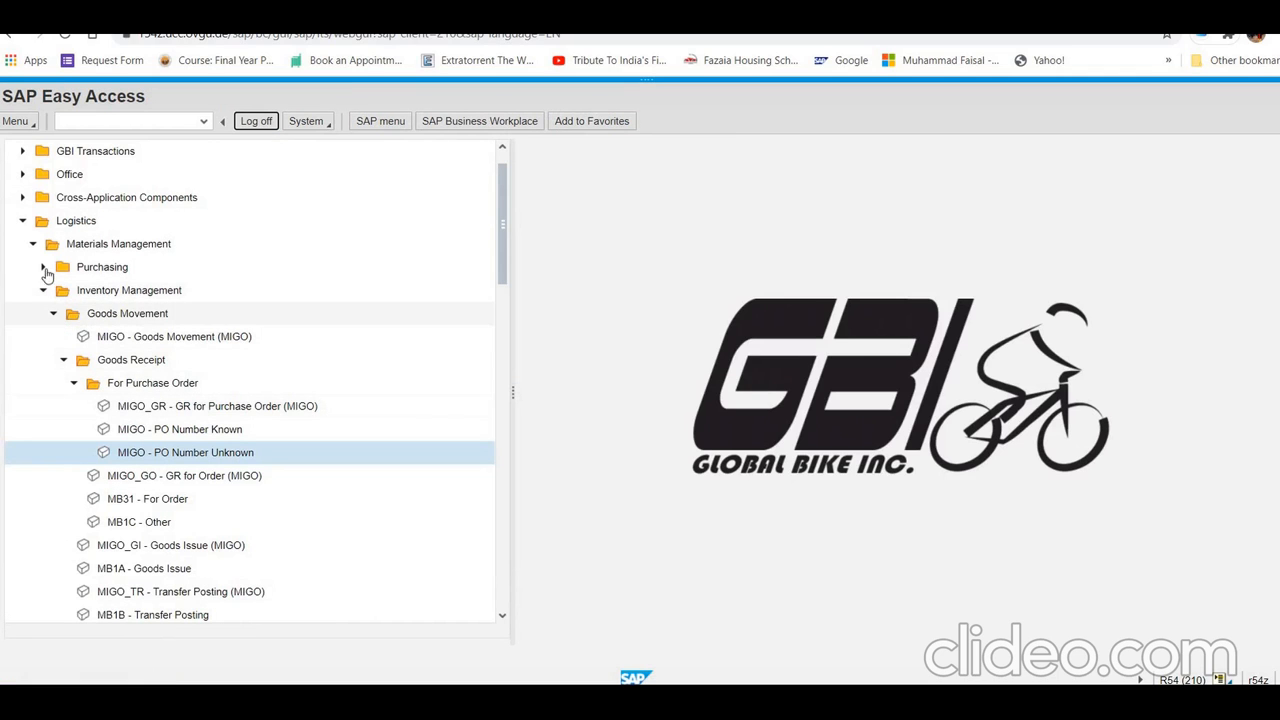
left_click(34, 243)
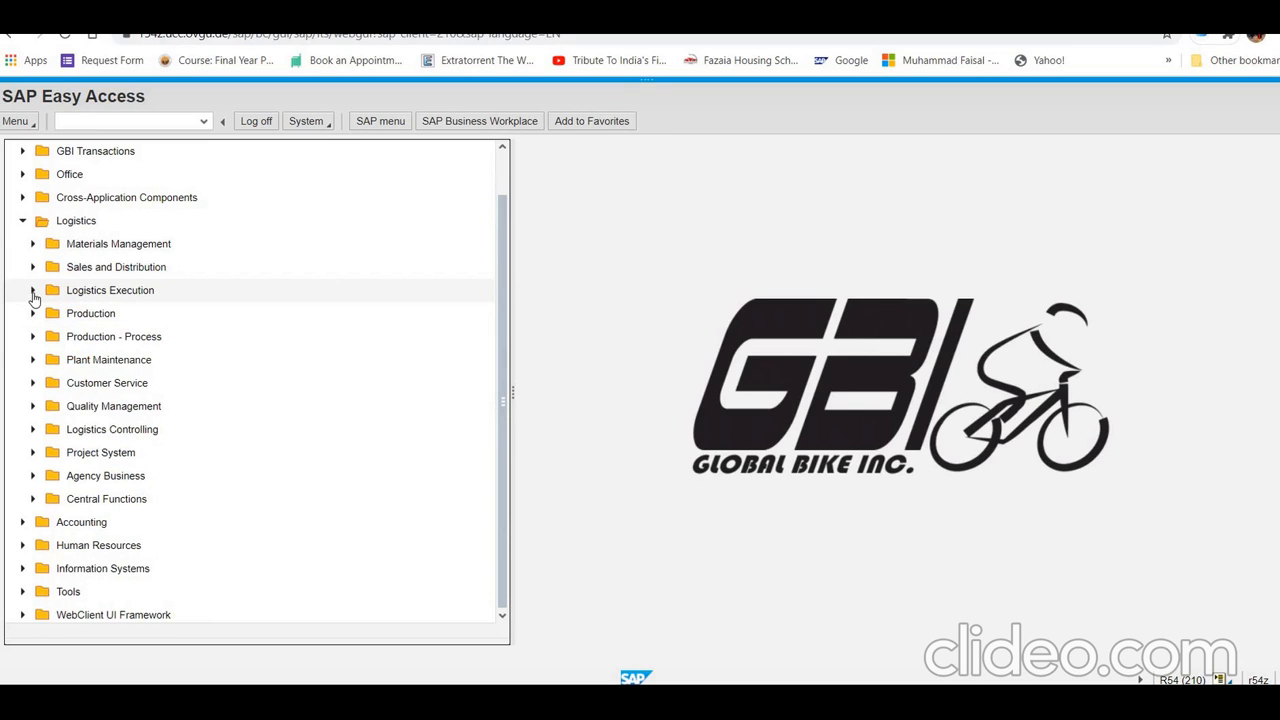
left_click(33, 291)
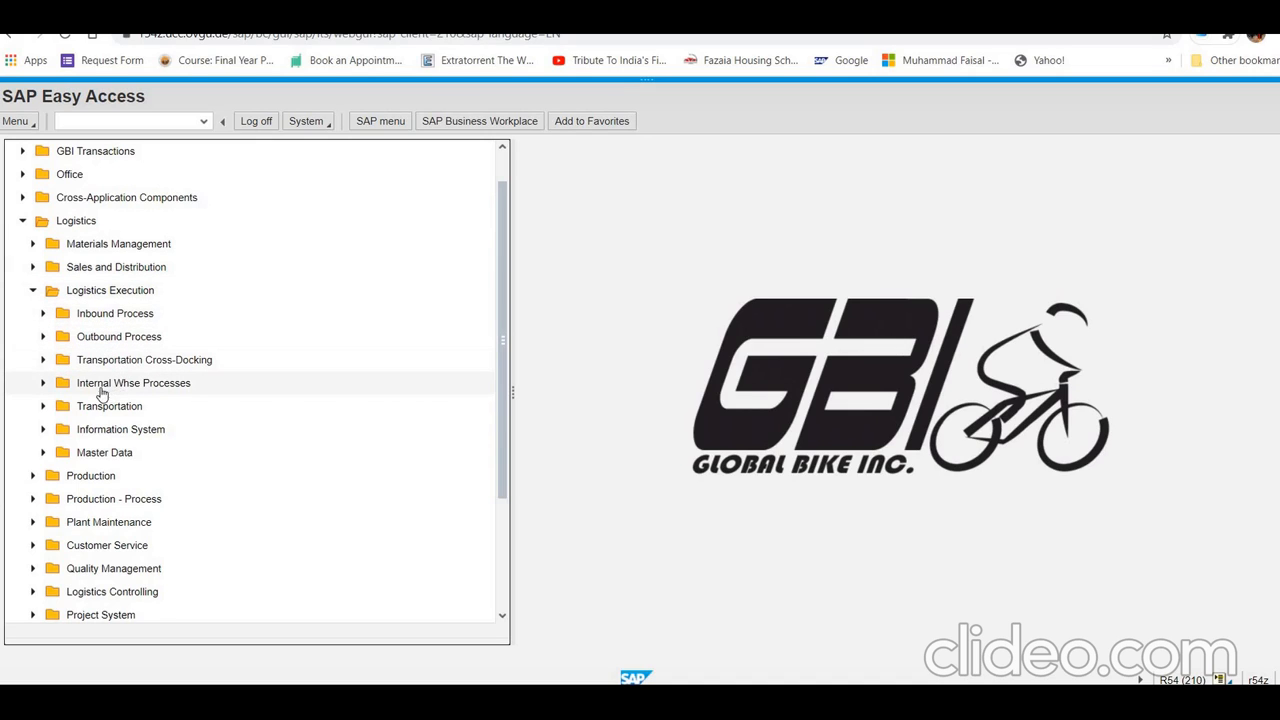
left_click(43, 384)
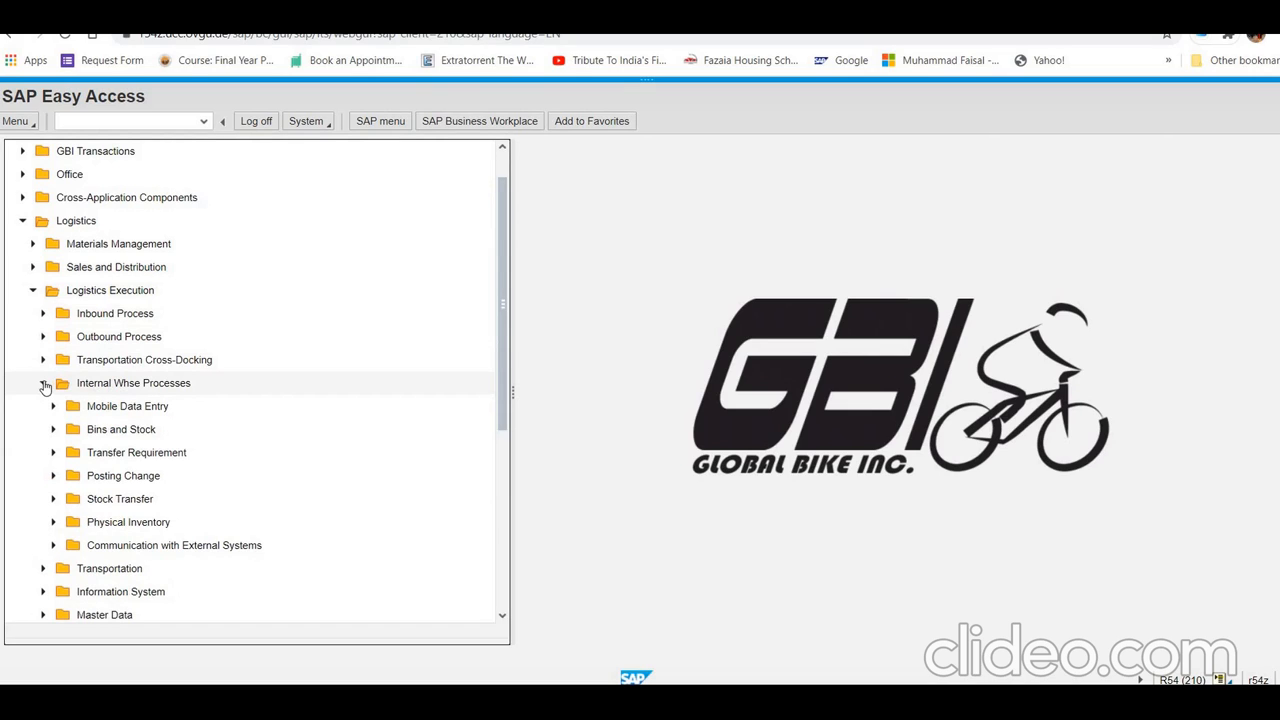
left_click(55, 430)
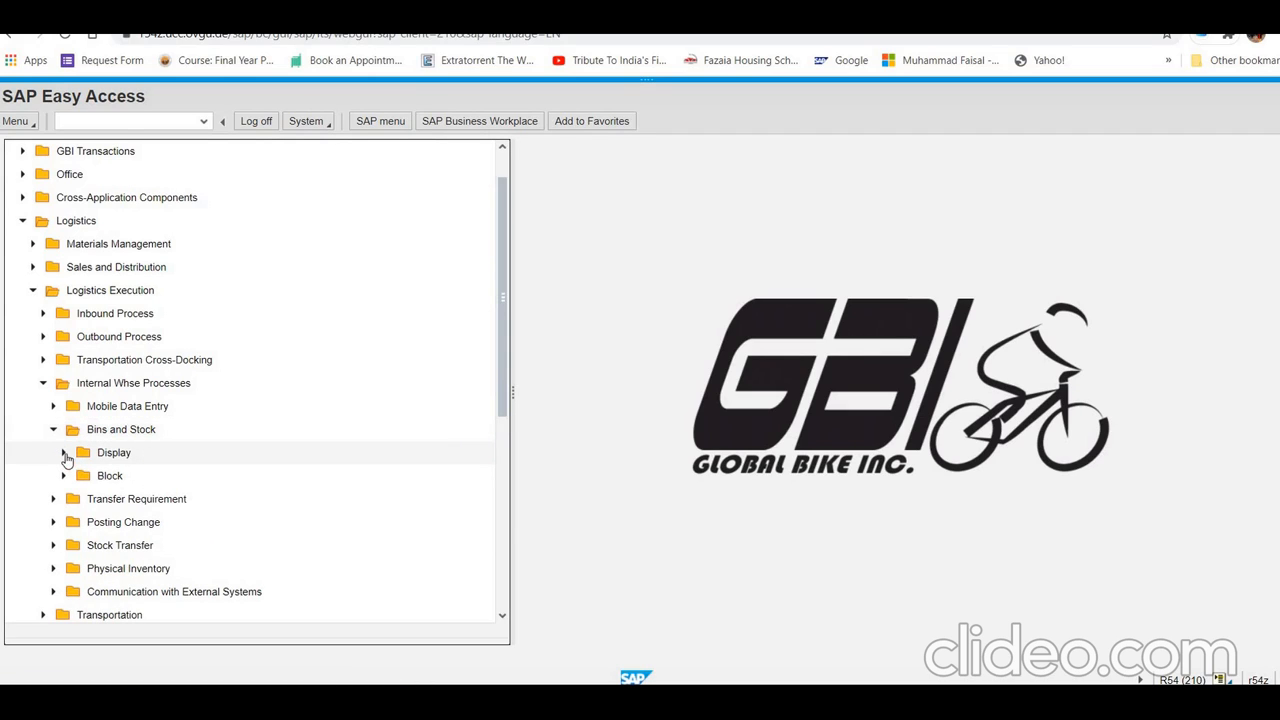
left_click(64, 453)
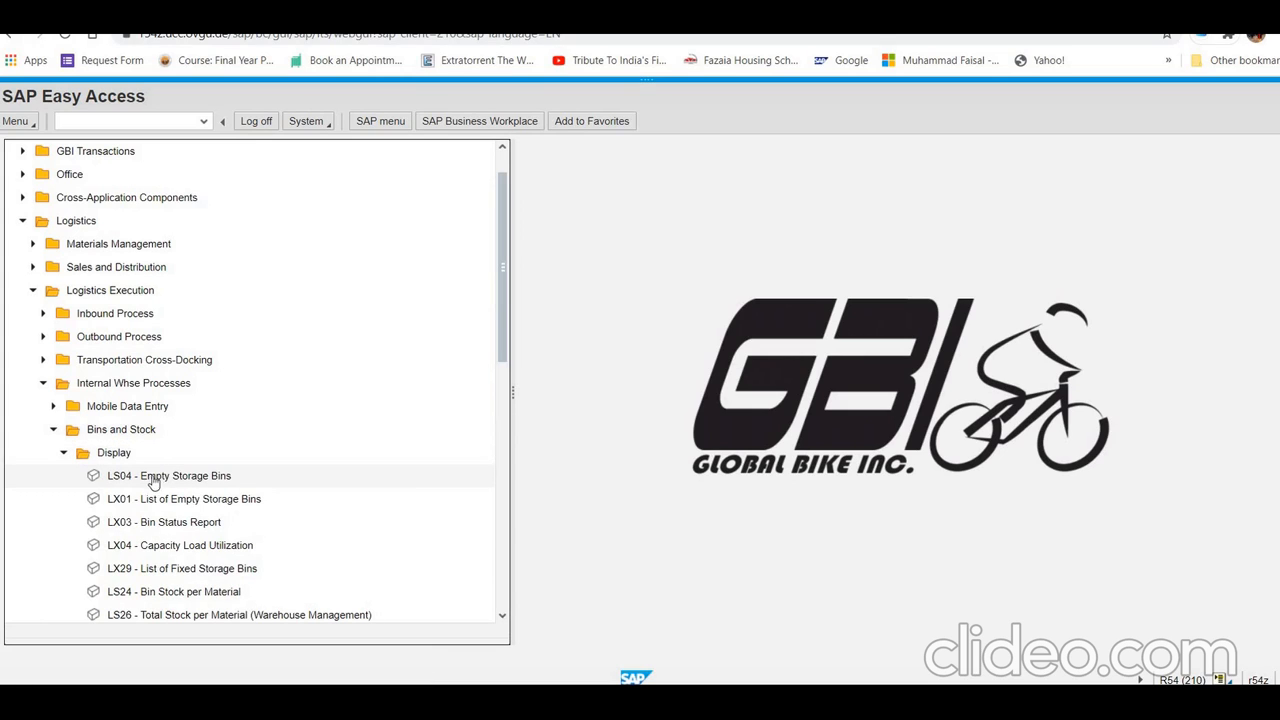
left_click(200, 522)
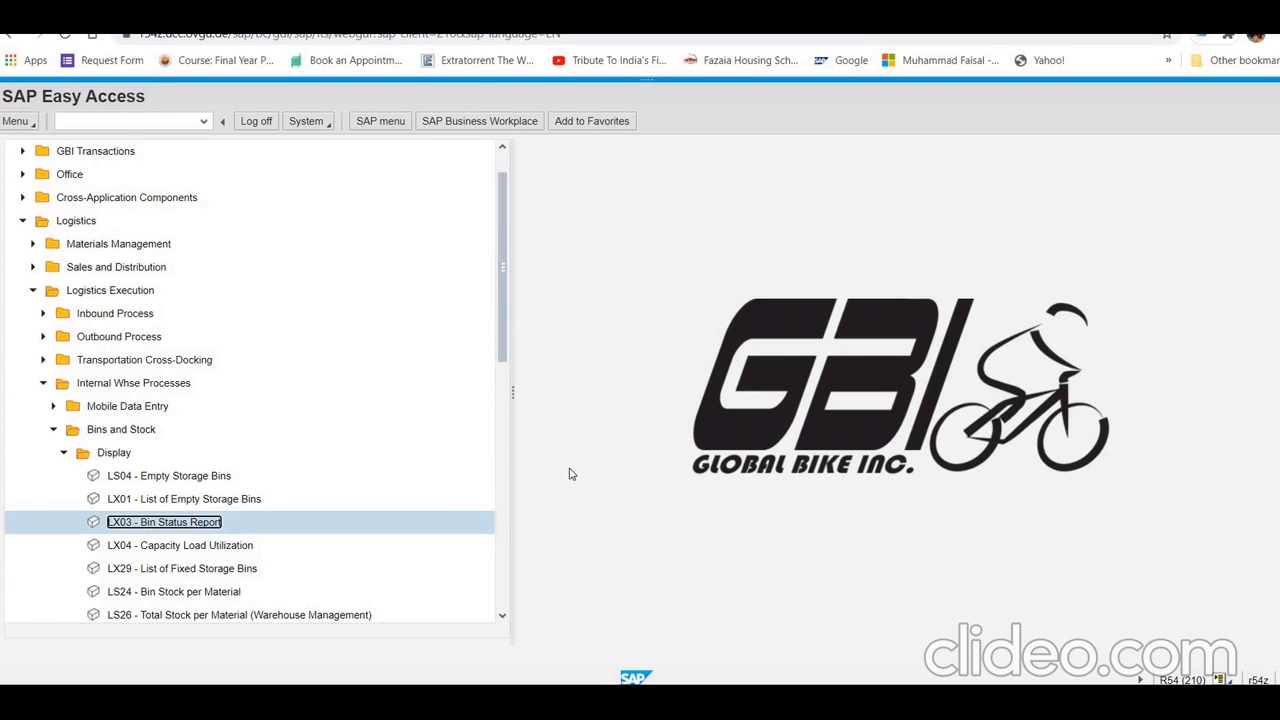
key("Return")
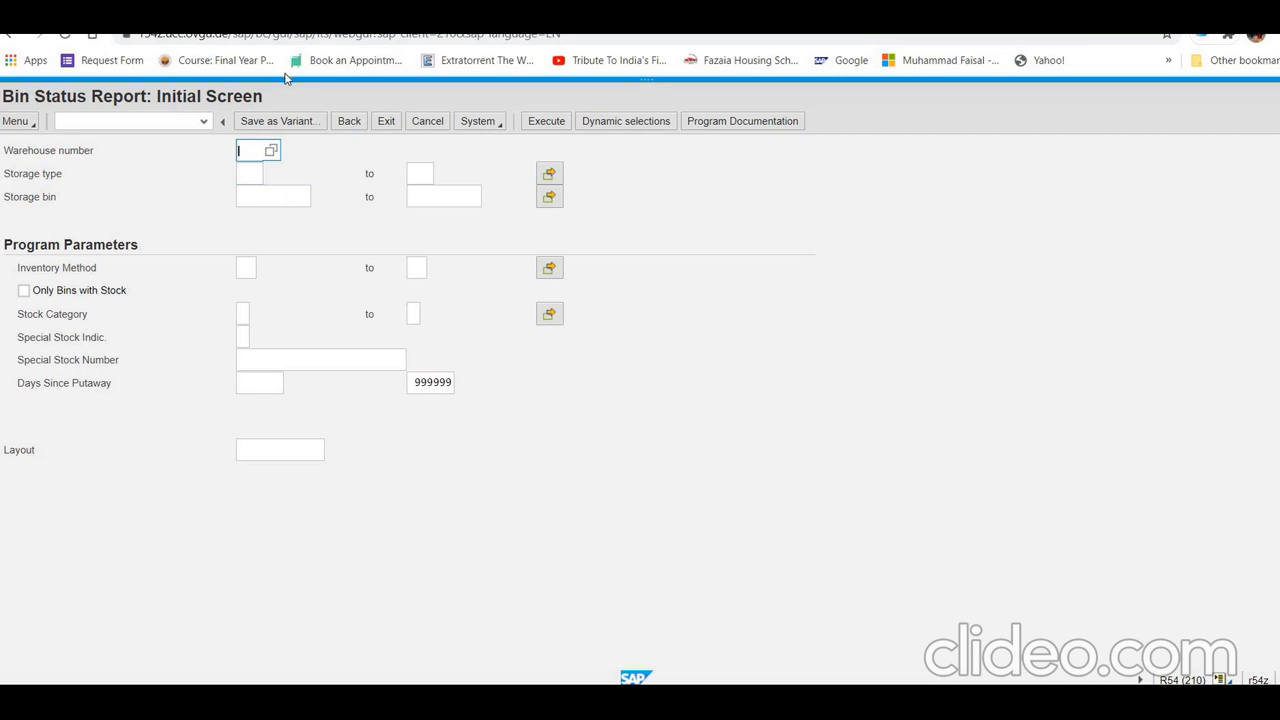
- Run the bin status report for warehouse number 100 with storage bin pattern STBN*500
type("100")
left_click(258, 200)
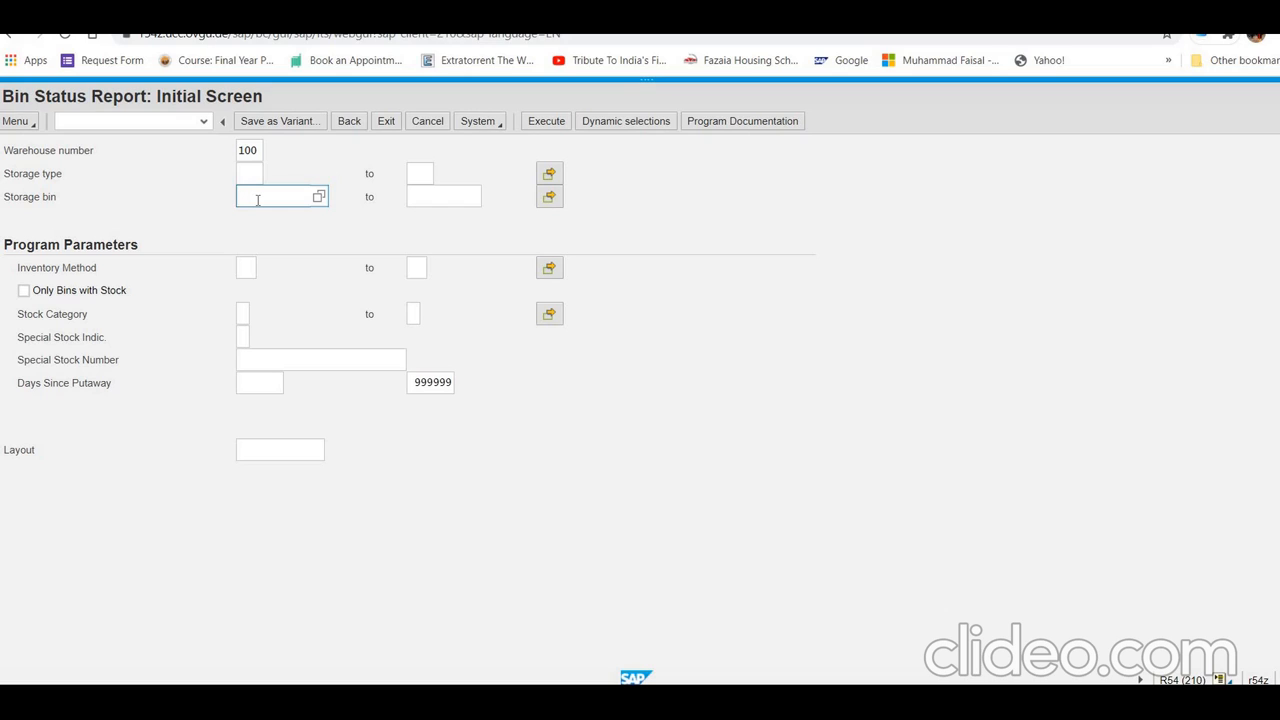
type("STBN")
type("*###")
key("BackSpace")
key("BackSpace")
key("BackSpace")
type("500")
left_click(546, 121)
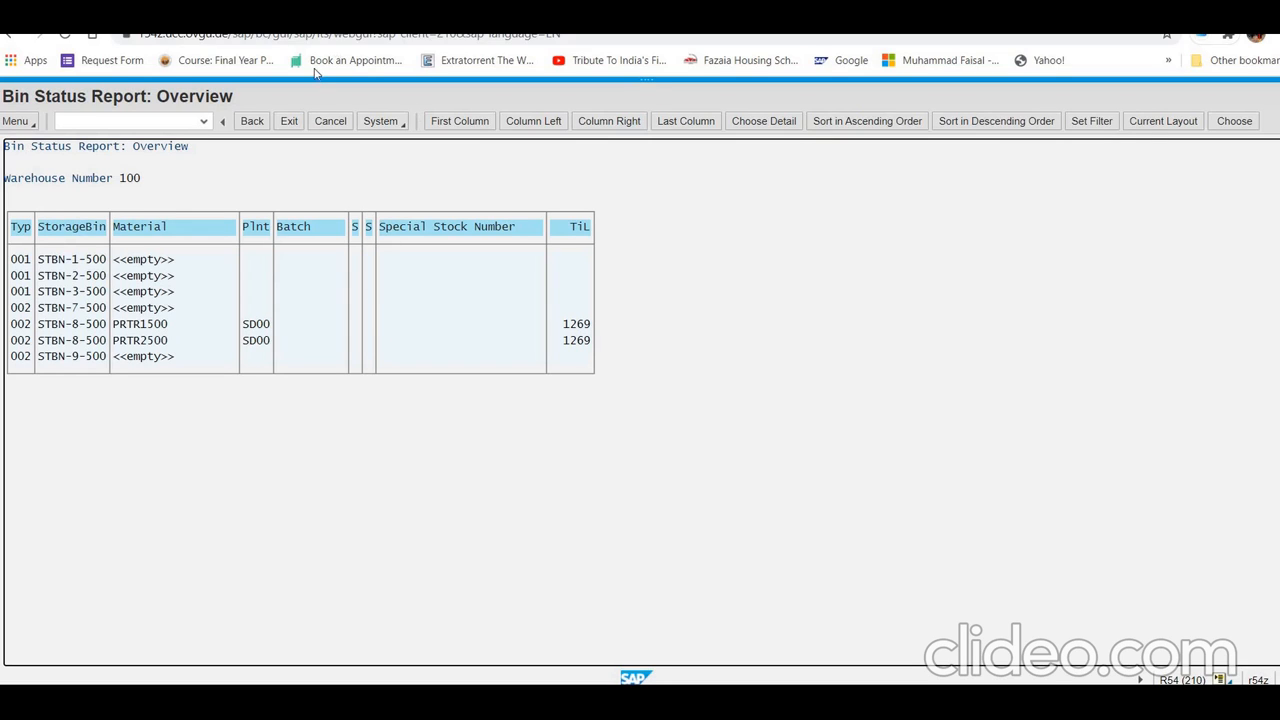
- Leave the bin status report and open LB11 - For Material under the Inbound Process's Putaway, Create Transfer Order folder
left_click(289, 121)
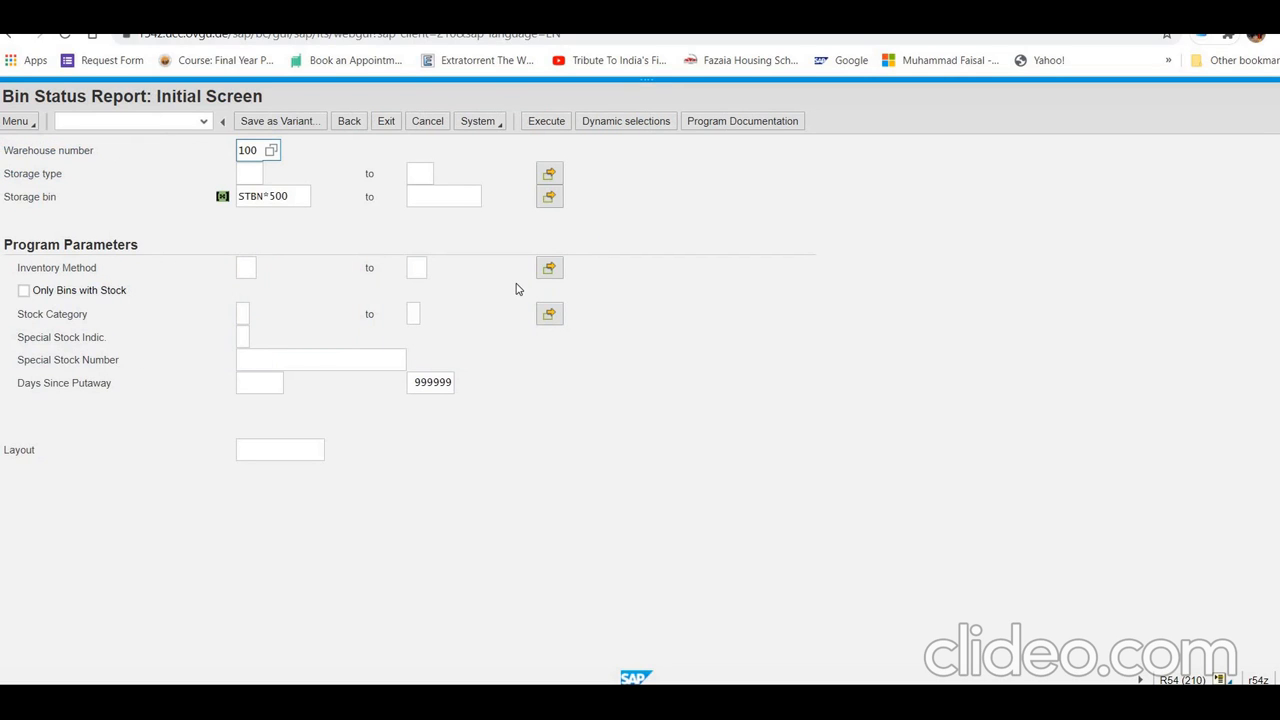
left_click(386, 121)
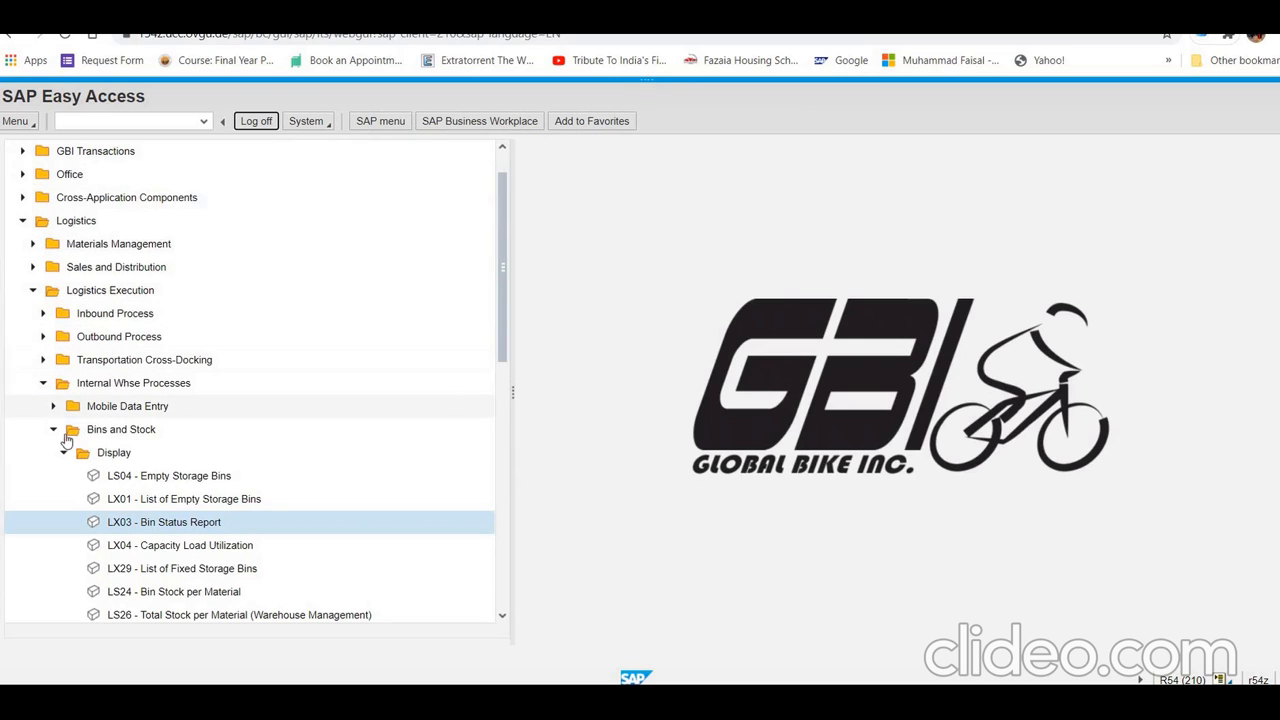
left_click(44, 384)
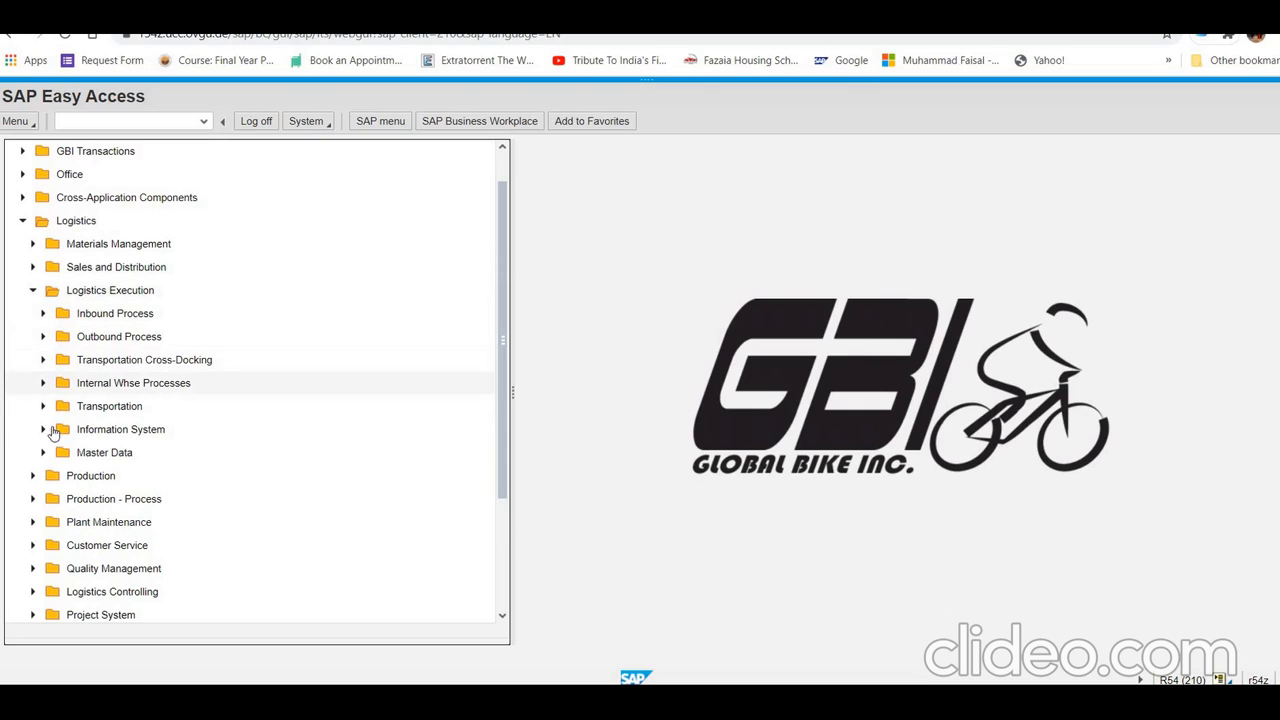
left_click(44, 314)
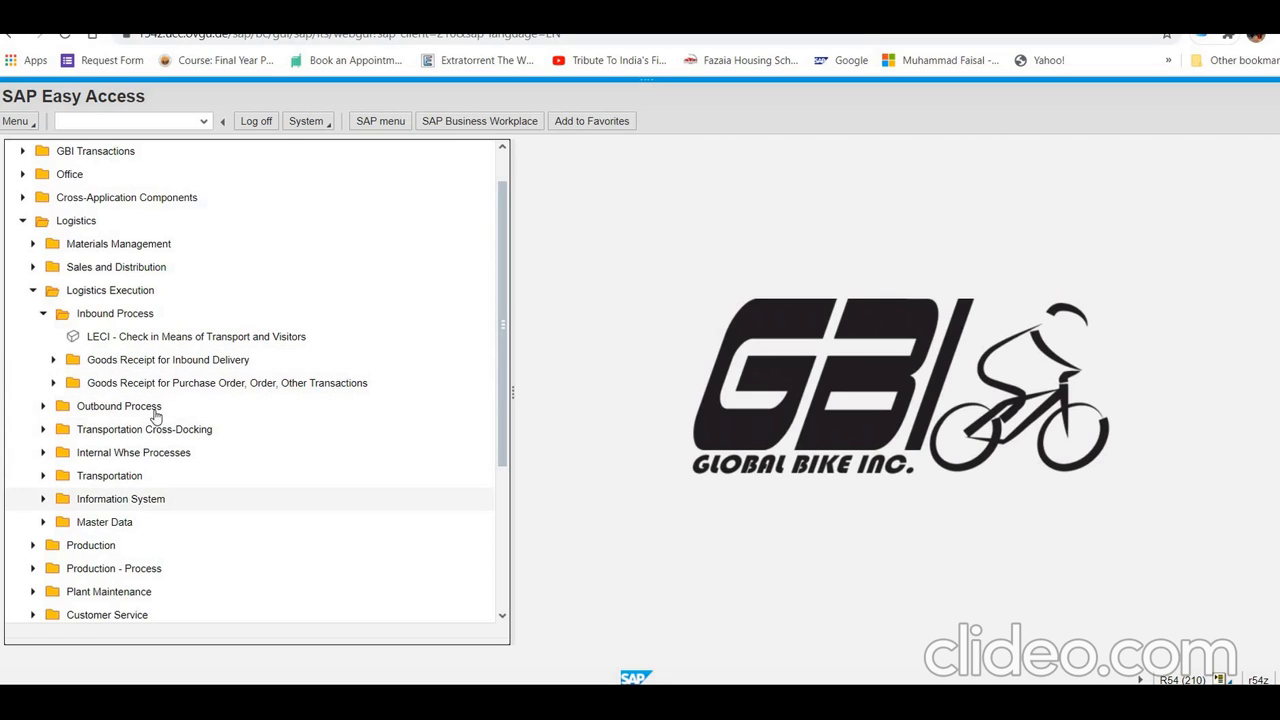
left_click(52, 384)
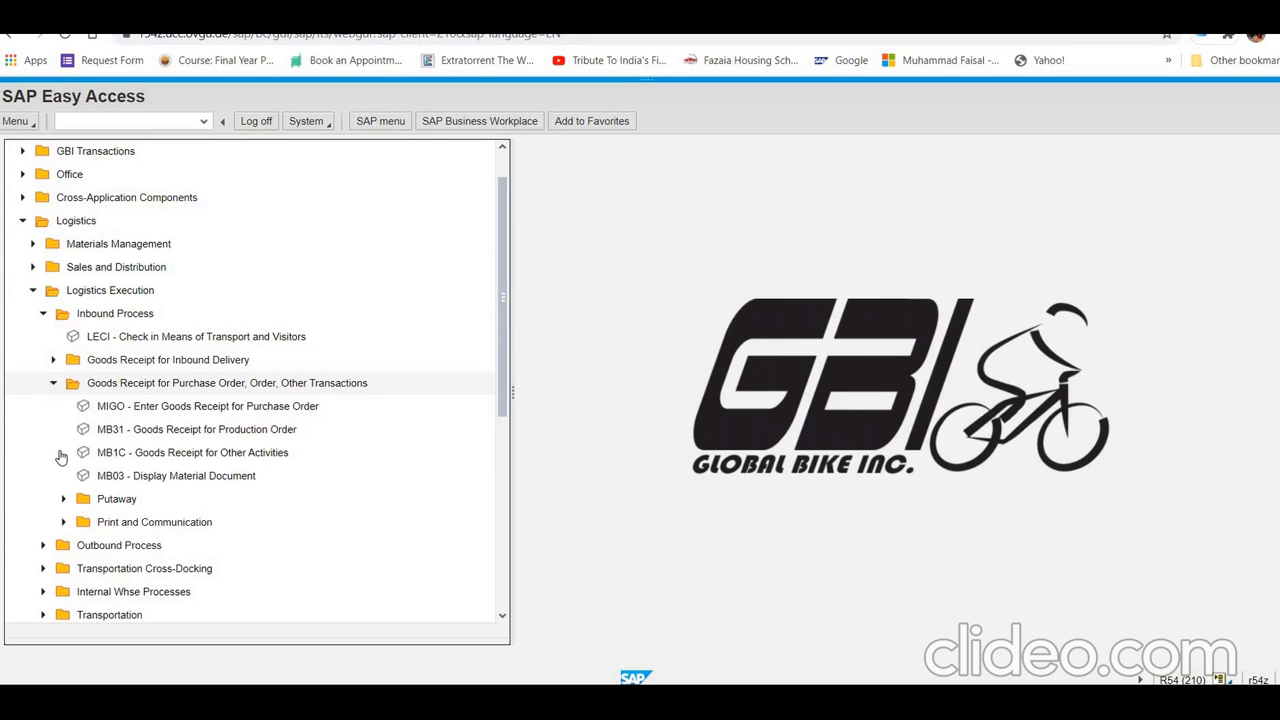
left_click(63, 500)
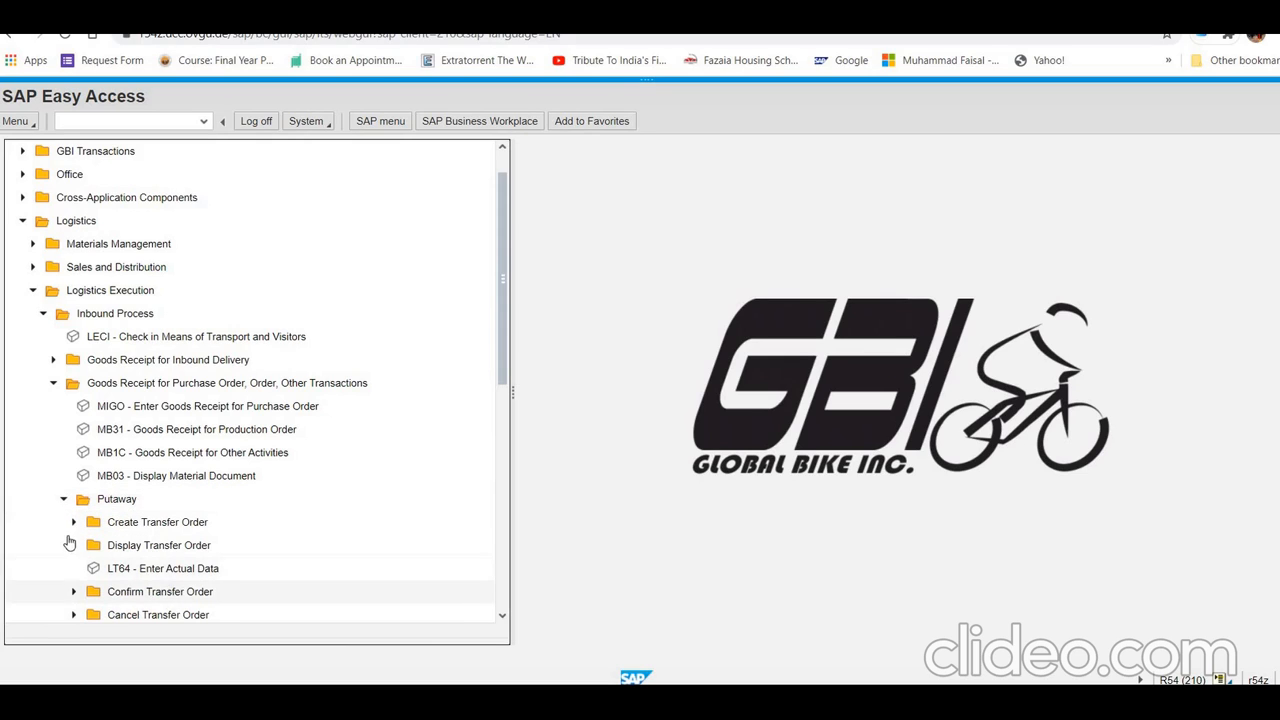
left_click(381, 580)
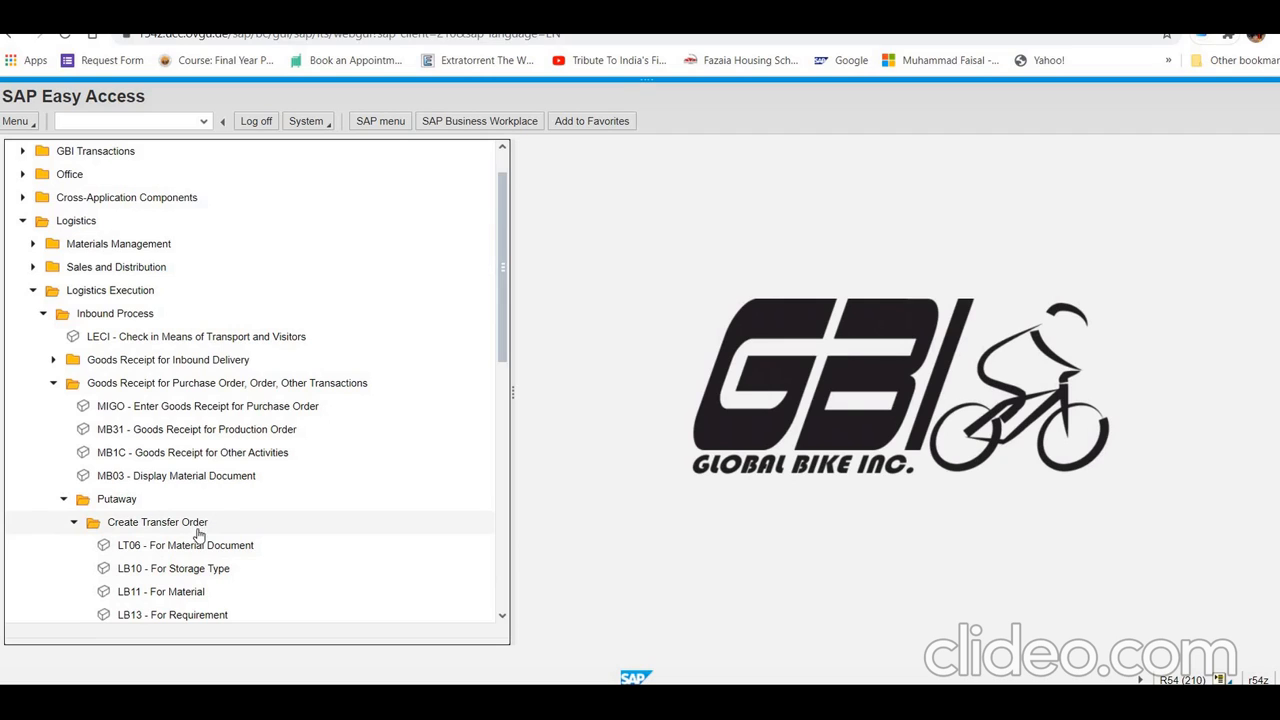
double_click(200, 594)
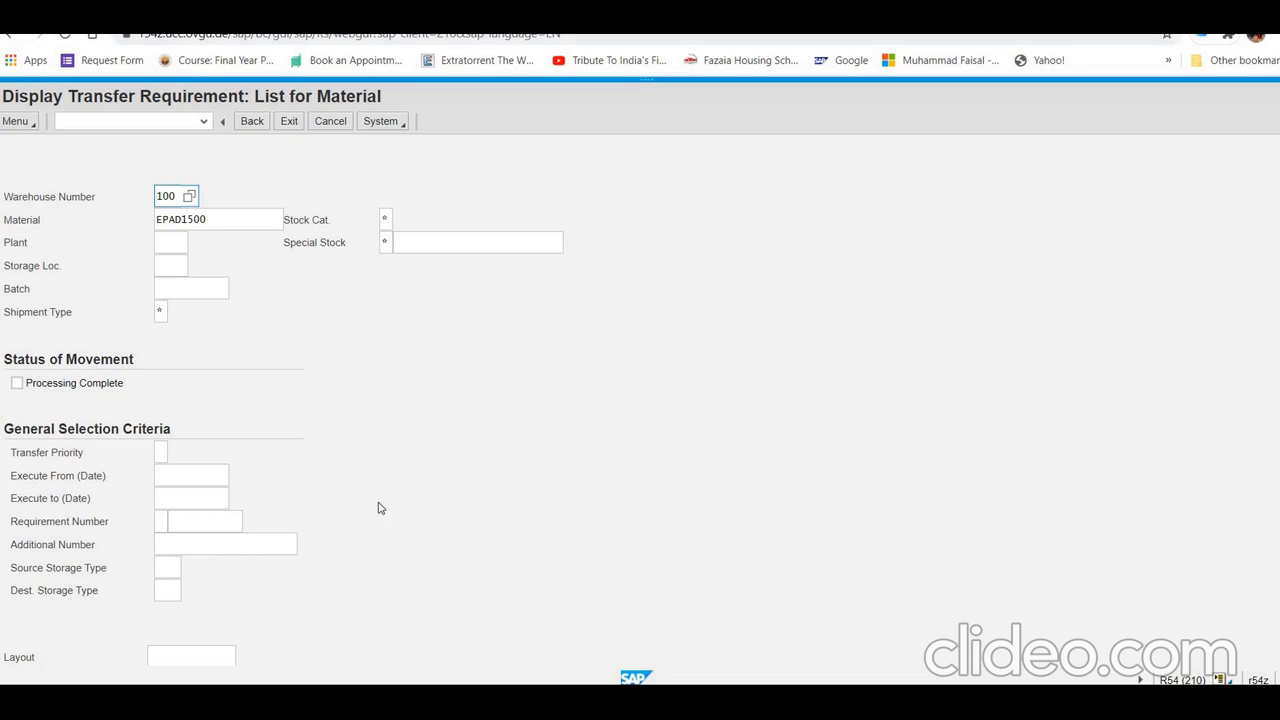
- List the transfer requirements for material KPAD1500 in plant SD00, and start a foreground transfer order for the Knee Pads requirement
left_click(164, 224)
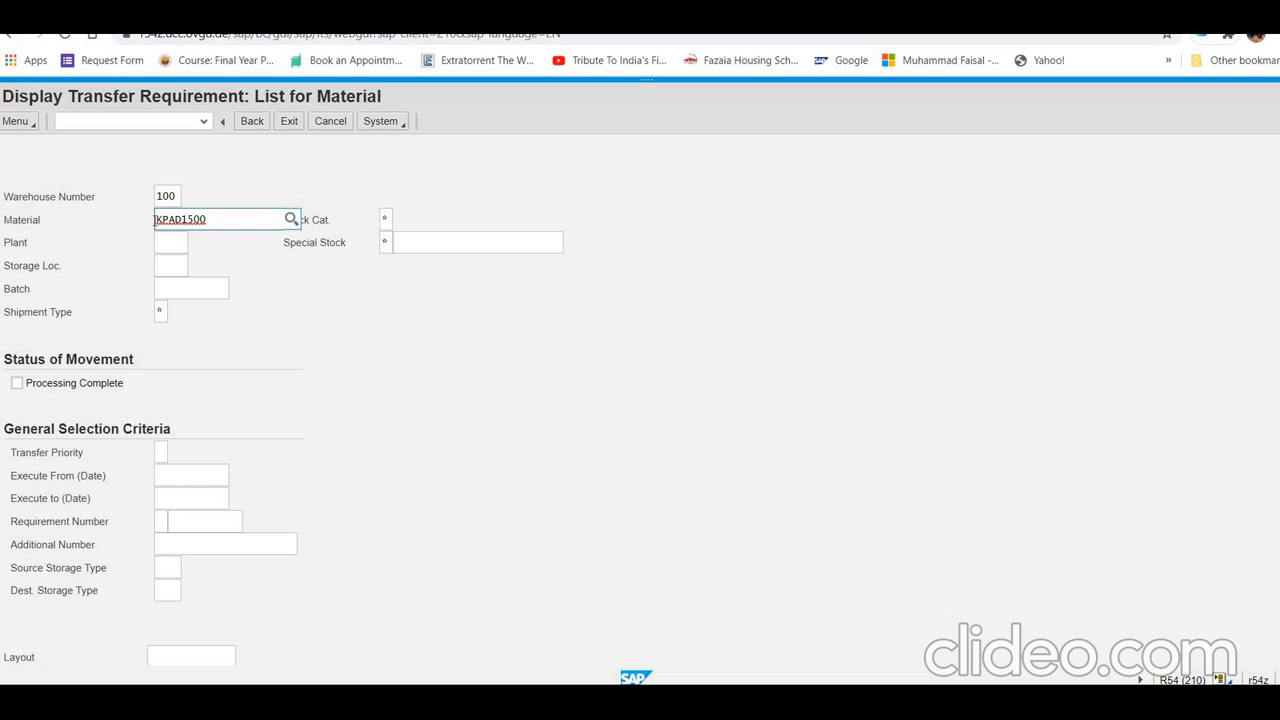
left_click(173, 243)
type("1")
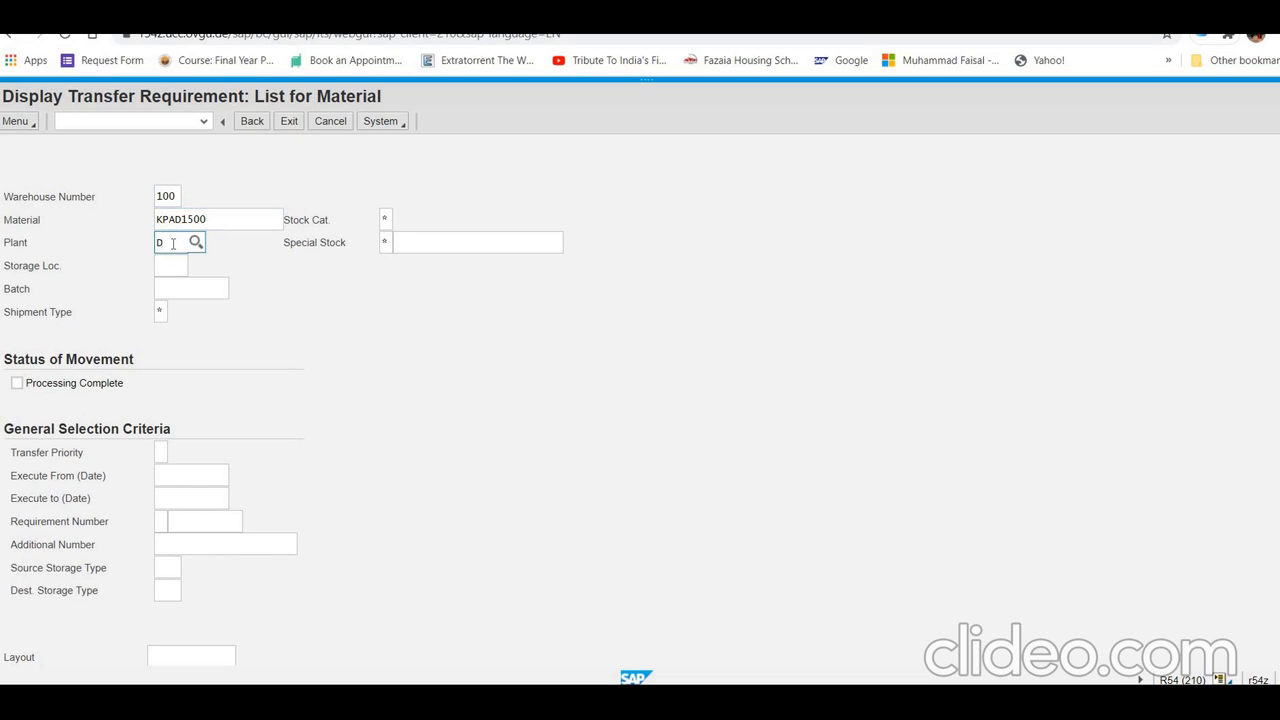
type("D00")
key("F8")
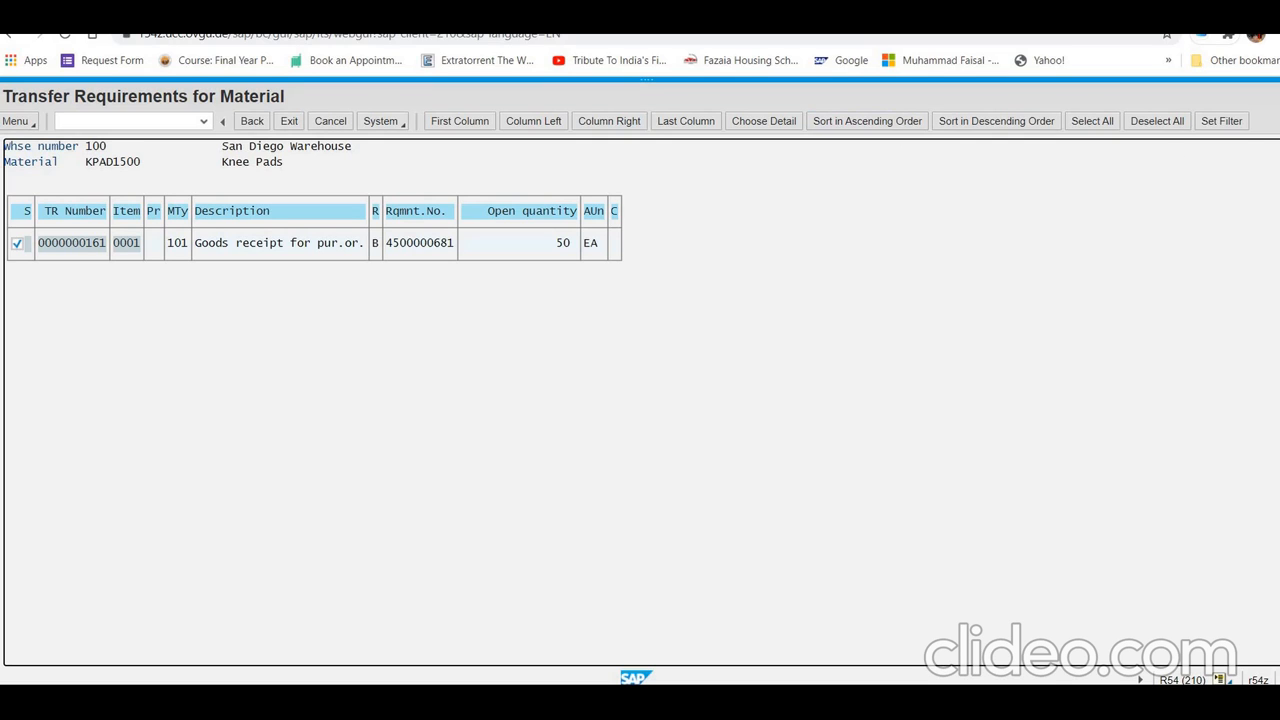
left_click(1278, 121)
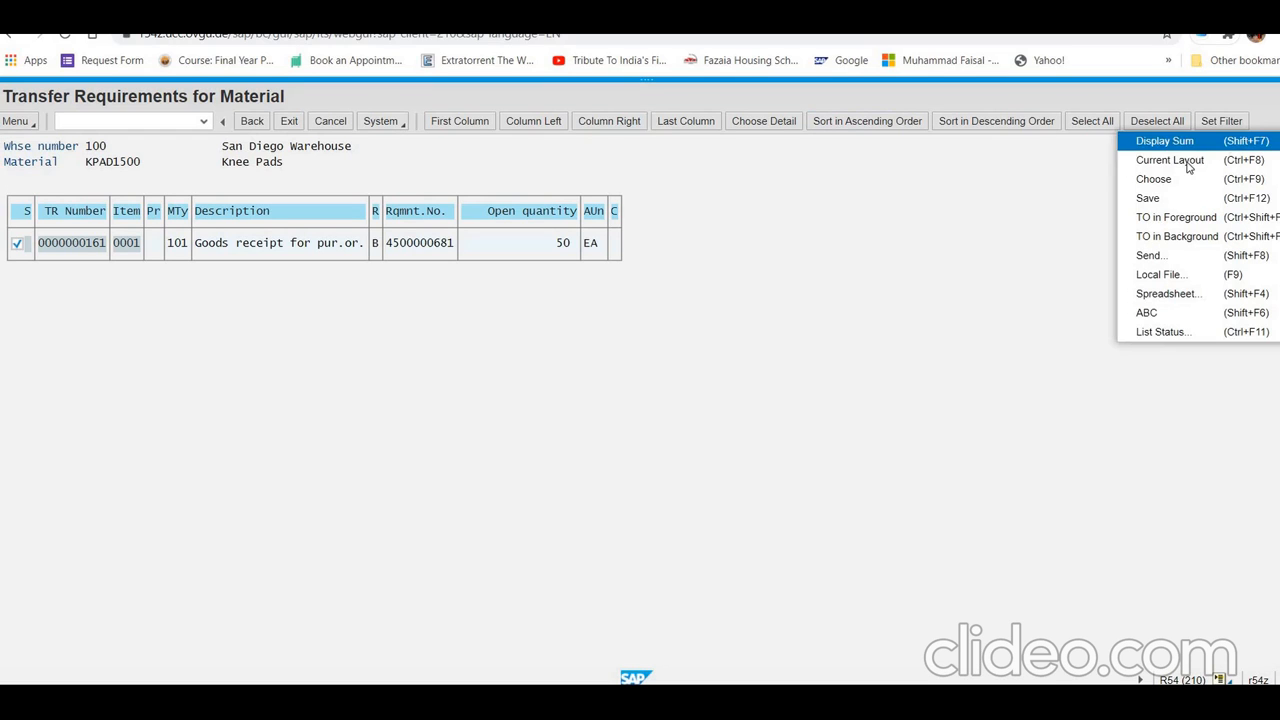
left_click(1185, 220)
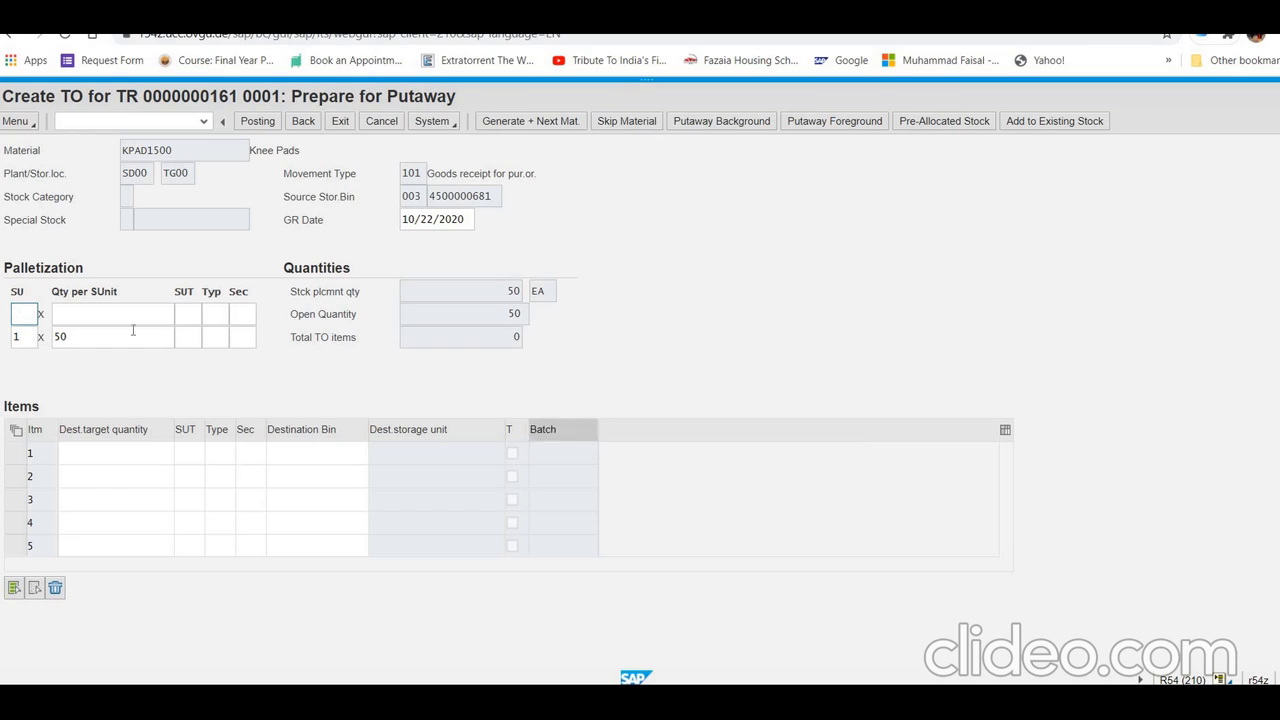
- Enter item 1 with target quantity 50, storage type 001, section 001 and destination bin STBN-1-500, and try to post the transfer order
left_click(79, 337)
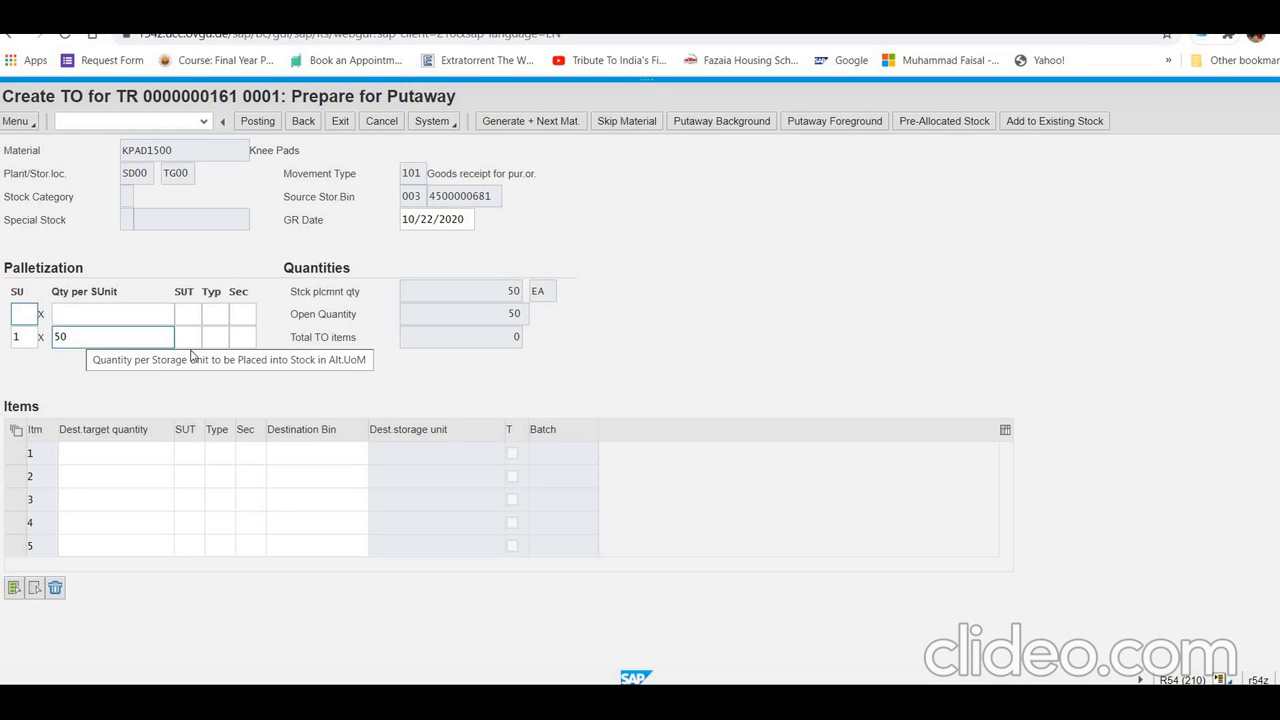
left_click(140, 454)
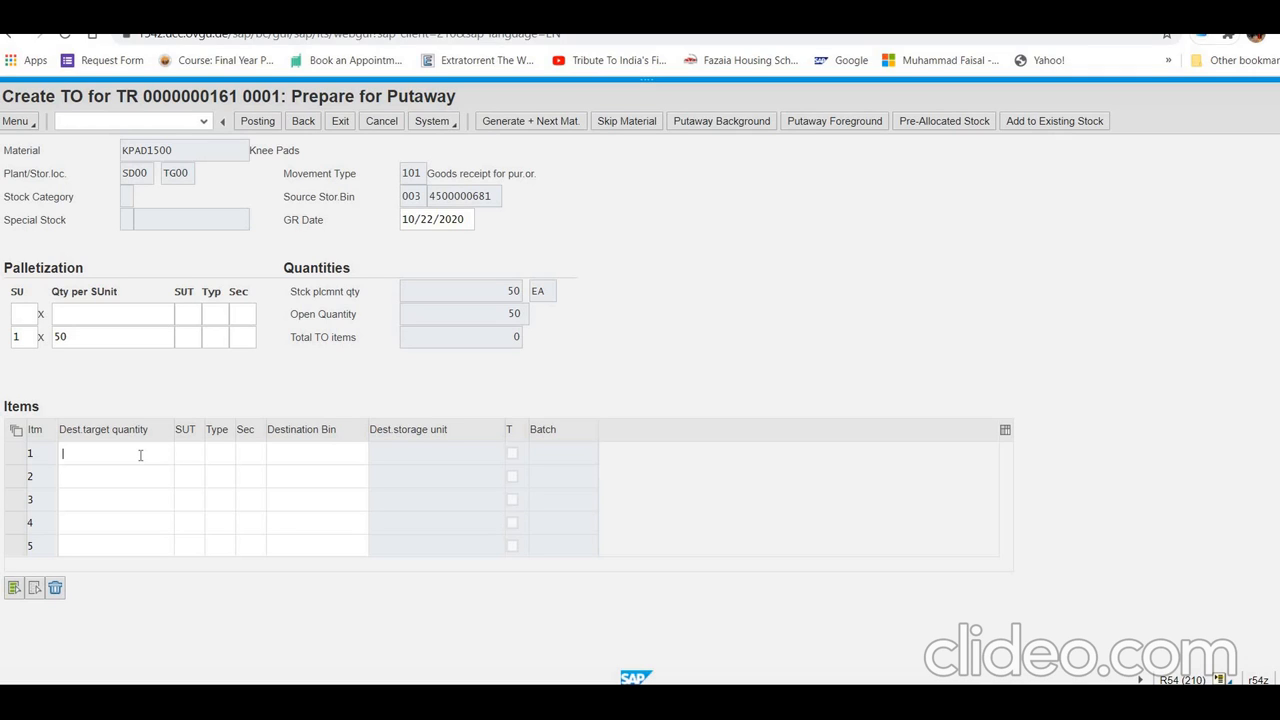
type("50")
left_click(222, 451)
type("001")
left_click(244, 453)
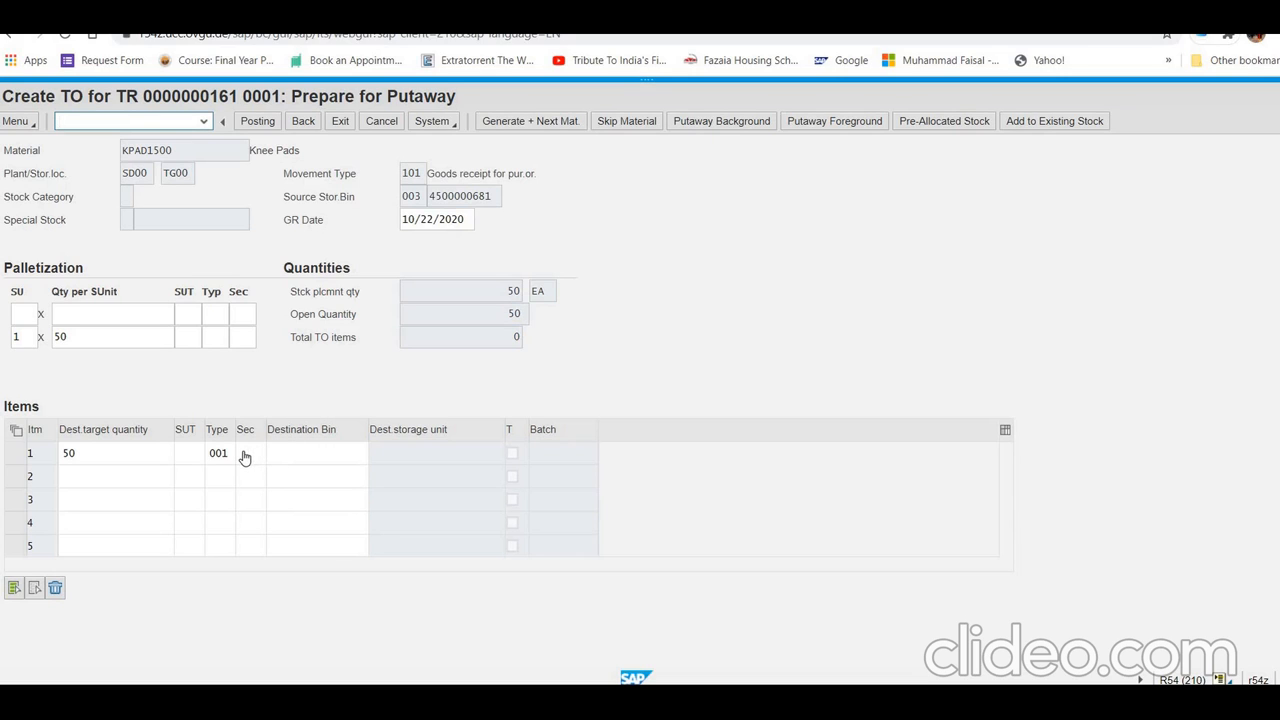
left_click(244, 452)
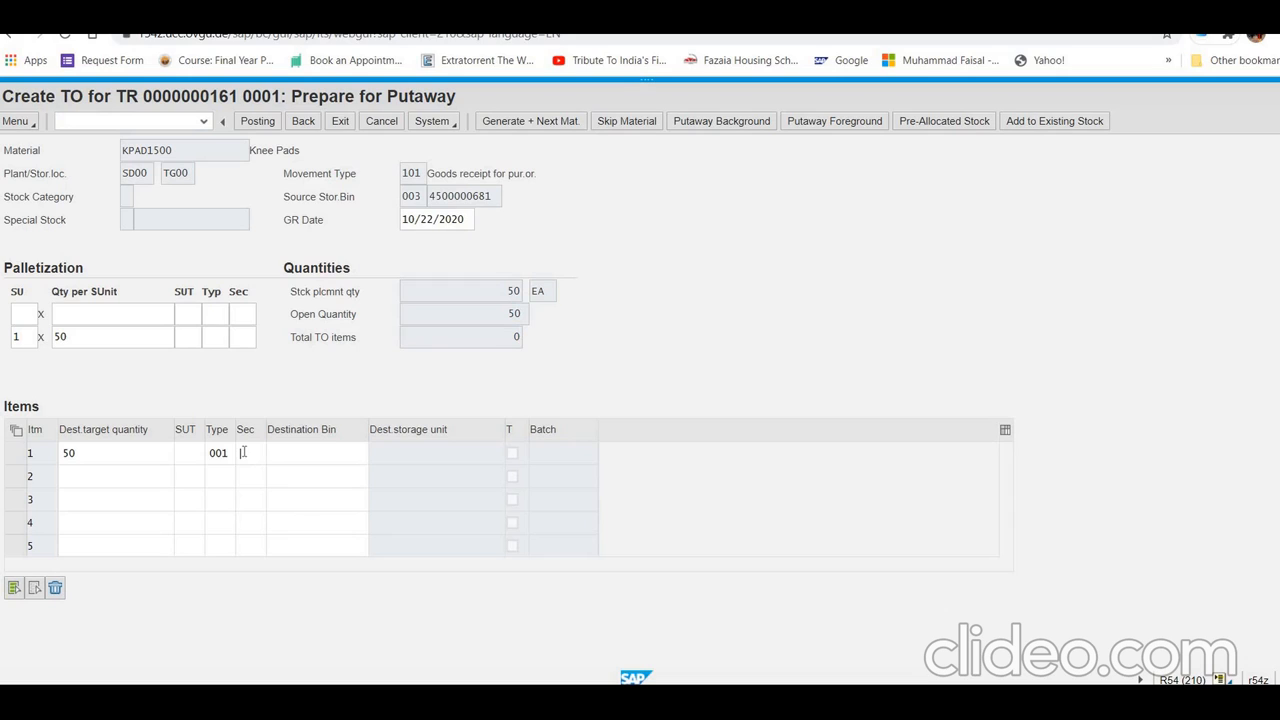
type("001")
left_click(282, 453)
type("STBN-1-500")
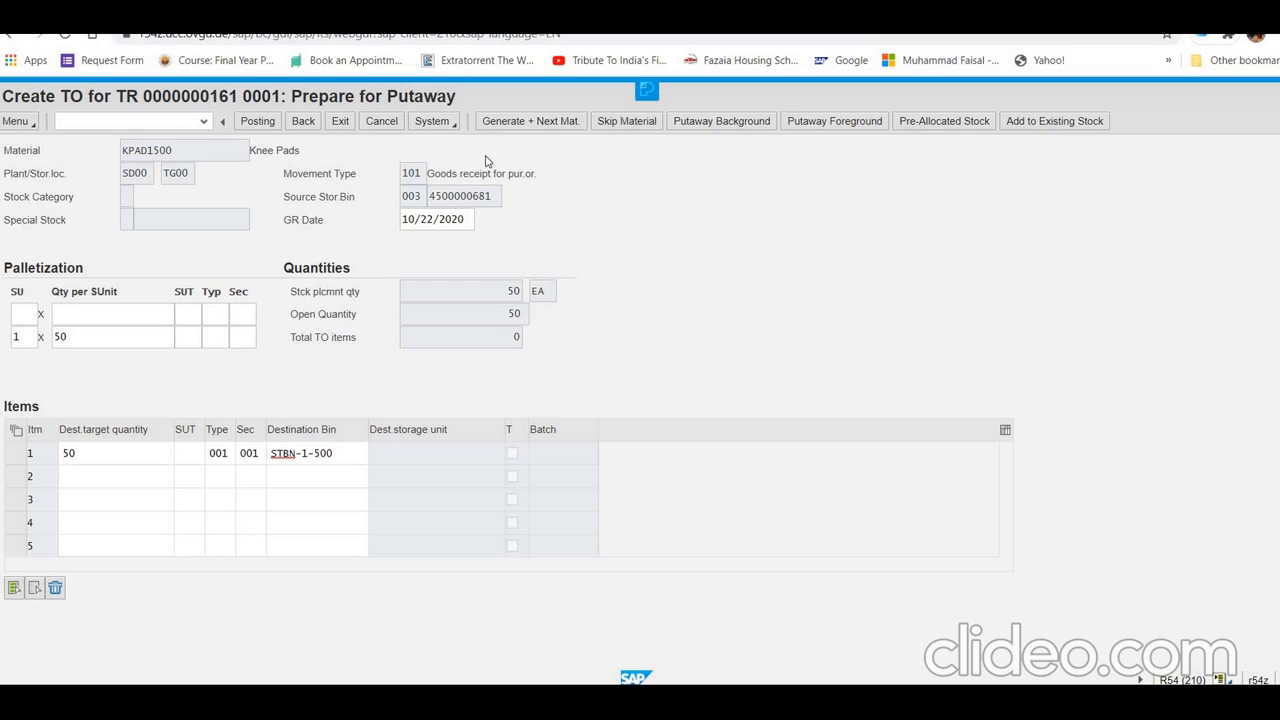
left_click(257, 121)
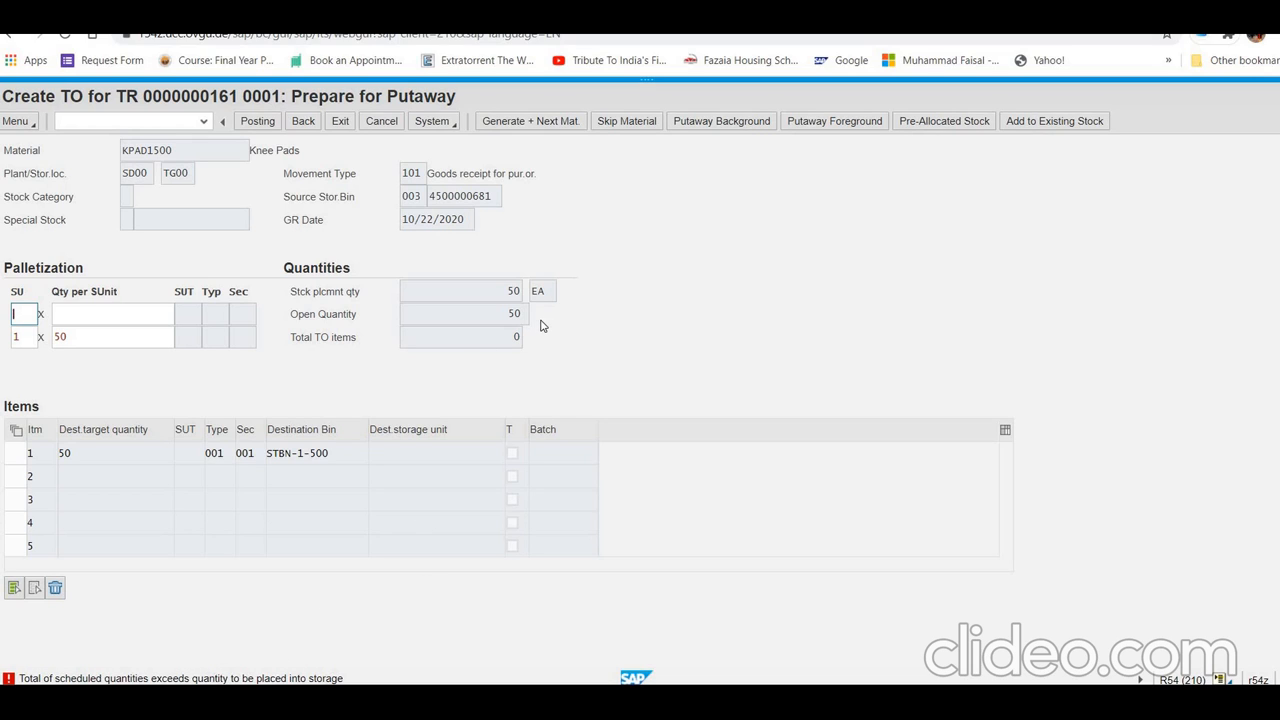
- Exit the Knee Pads transfer order without saving and discard its data to return to the transfer requirements list
left_click(123, 122)
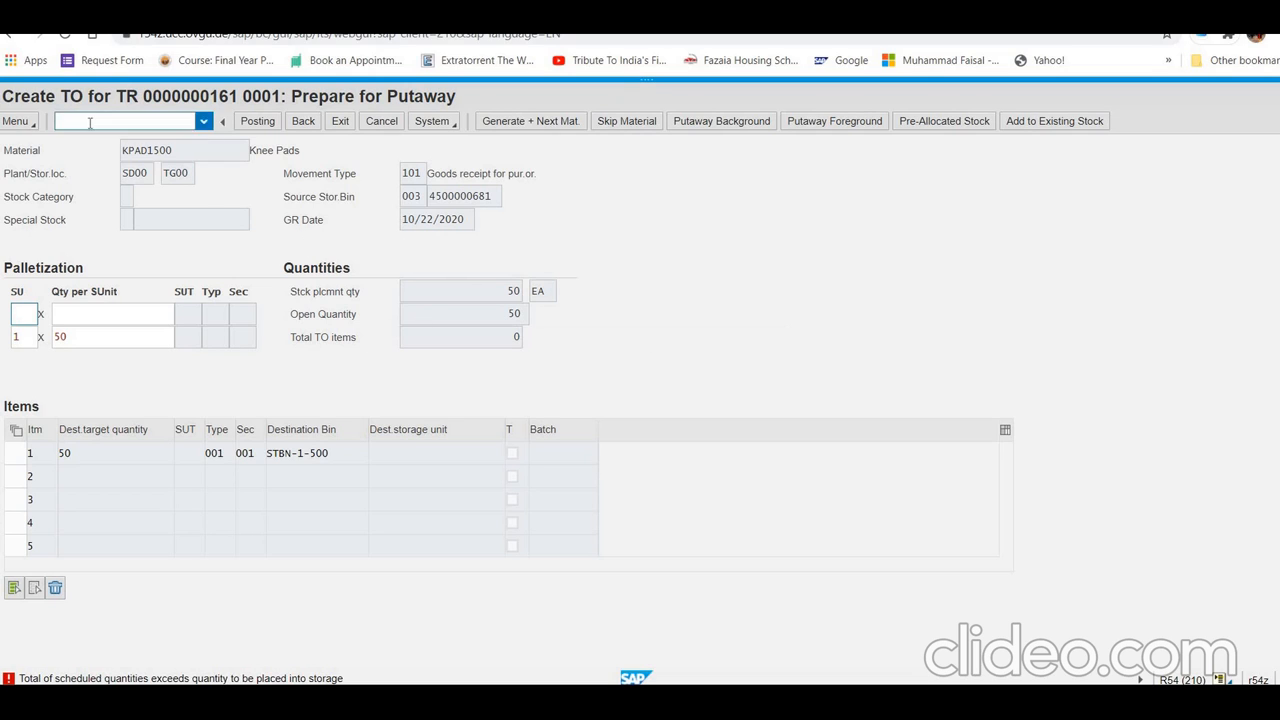
left_click(303, 121)
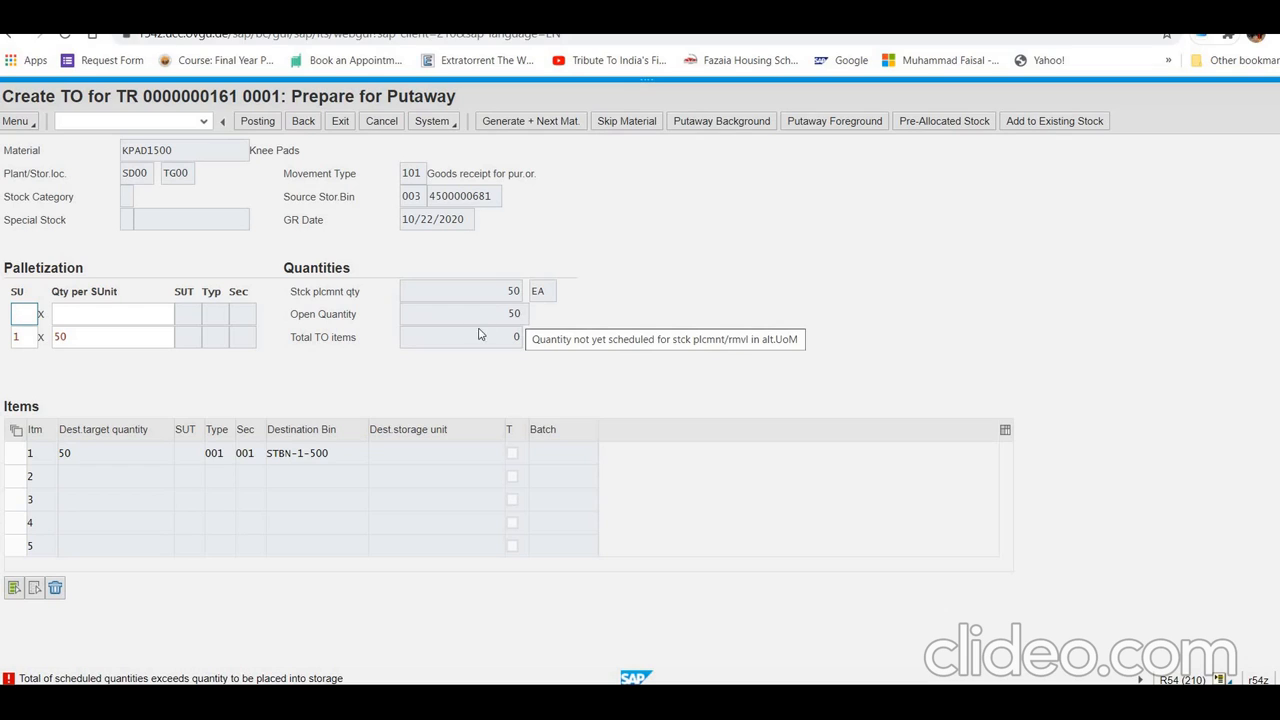
left_click(305, 124)
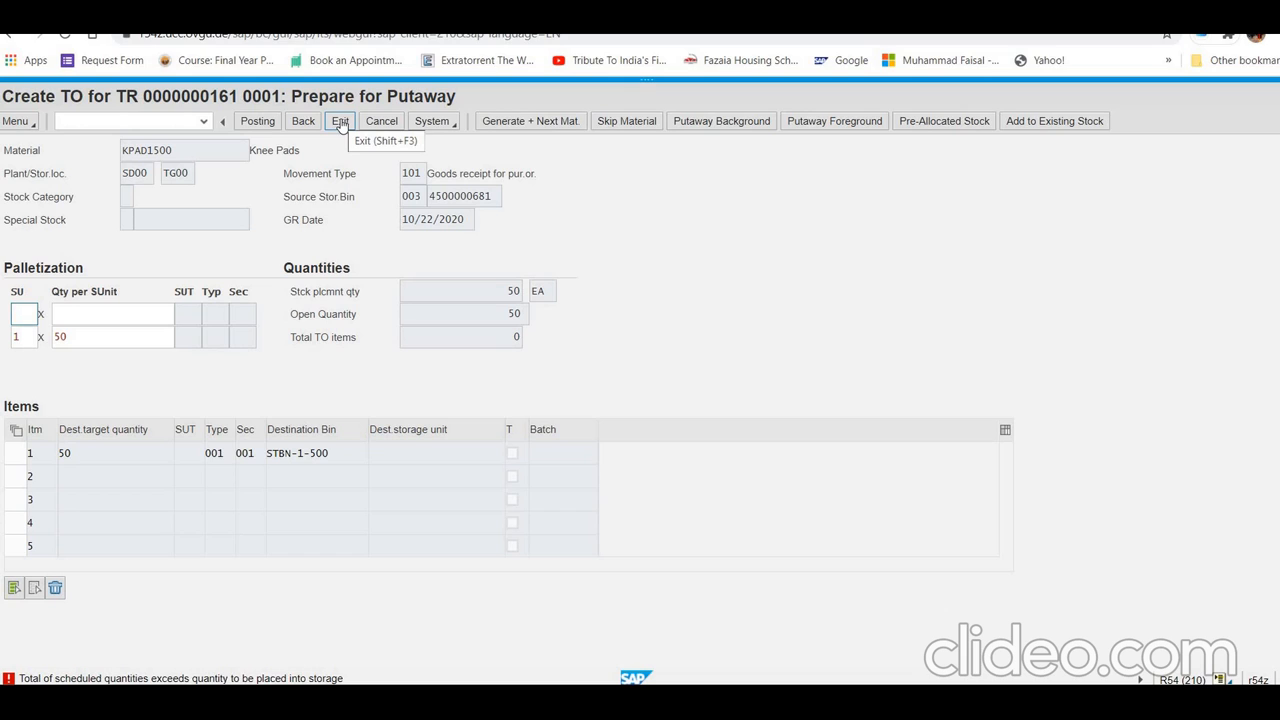
left_click(340, 122)
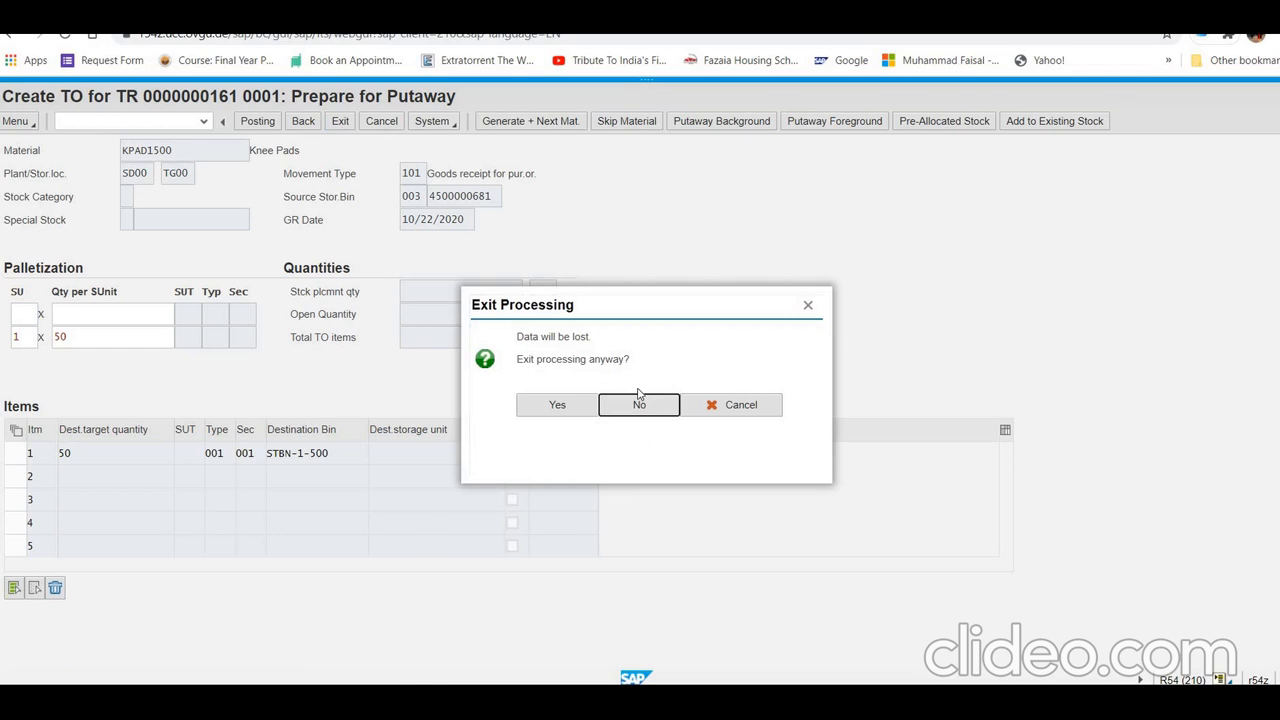
left_click(633, 409)
left_click(578, 413)
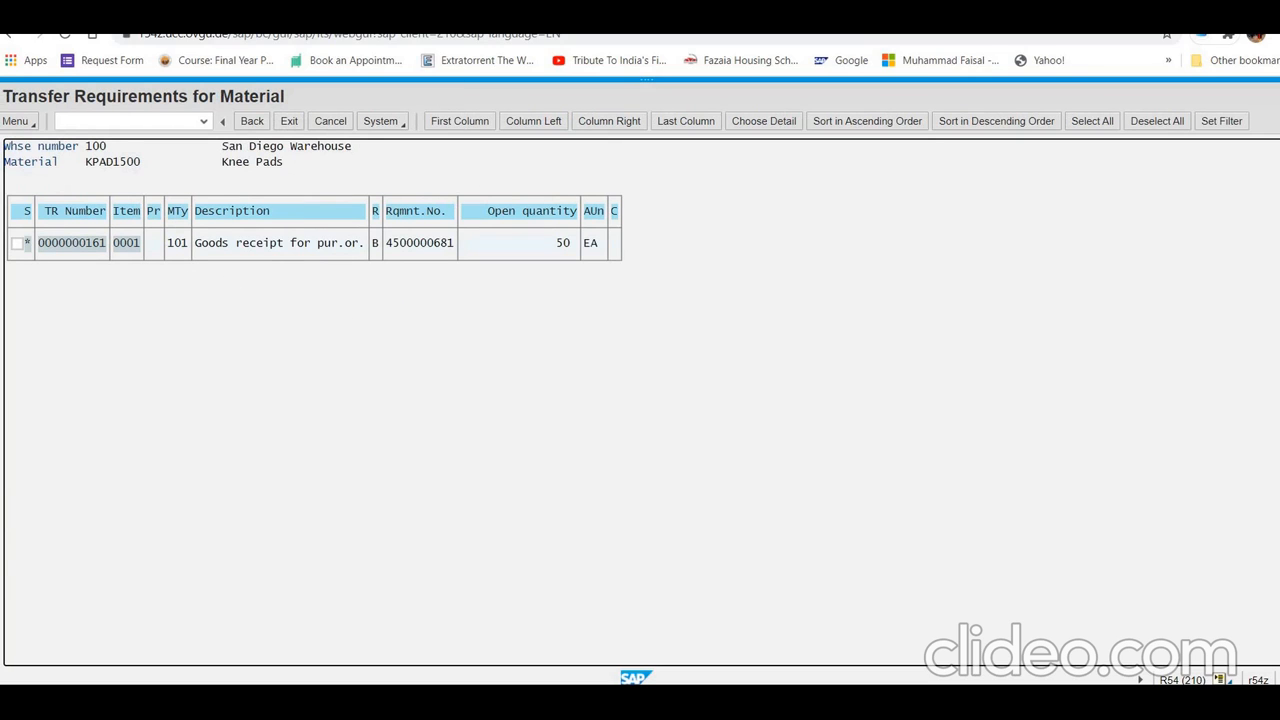
- Select the Knee Pads goods receipt requirement and start a new transfer order in the foreground
left_click(17, 244)
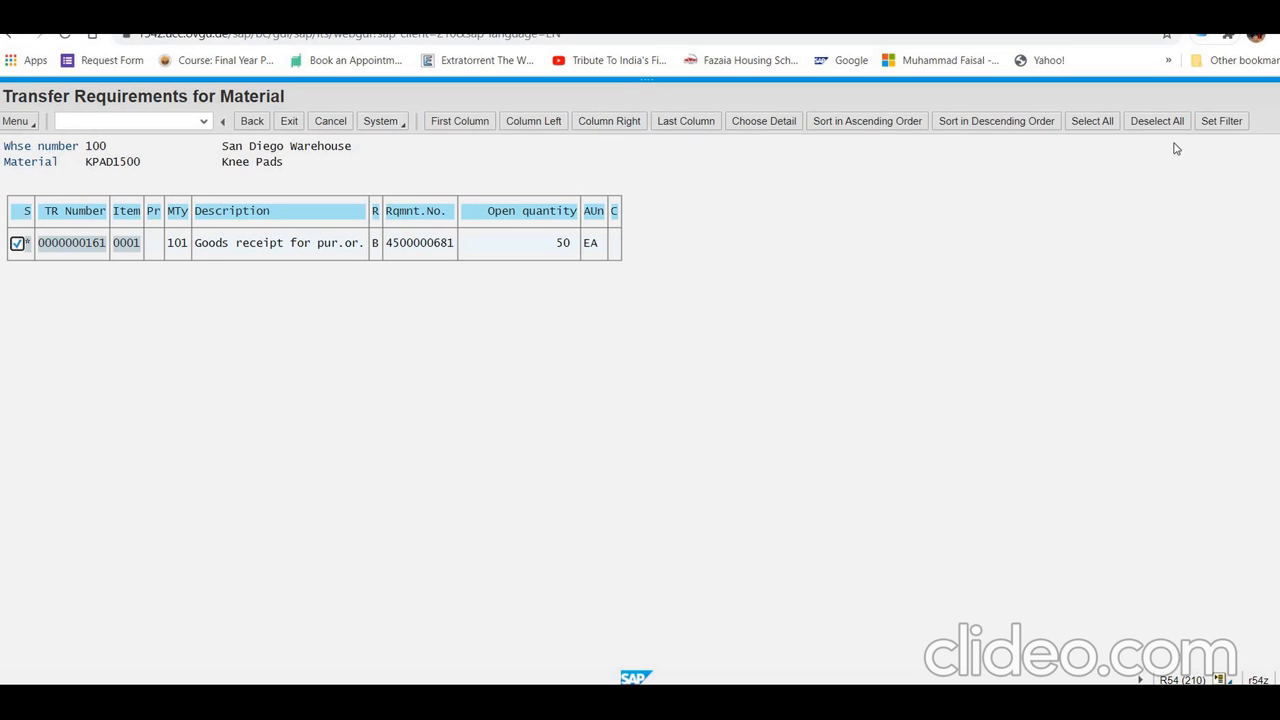
left_click(1278, 121)
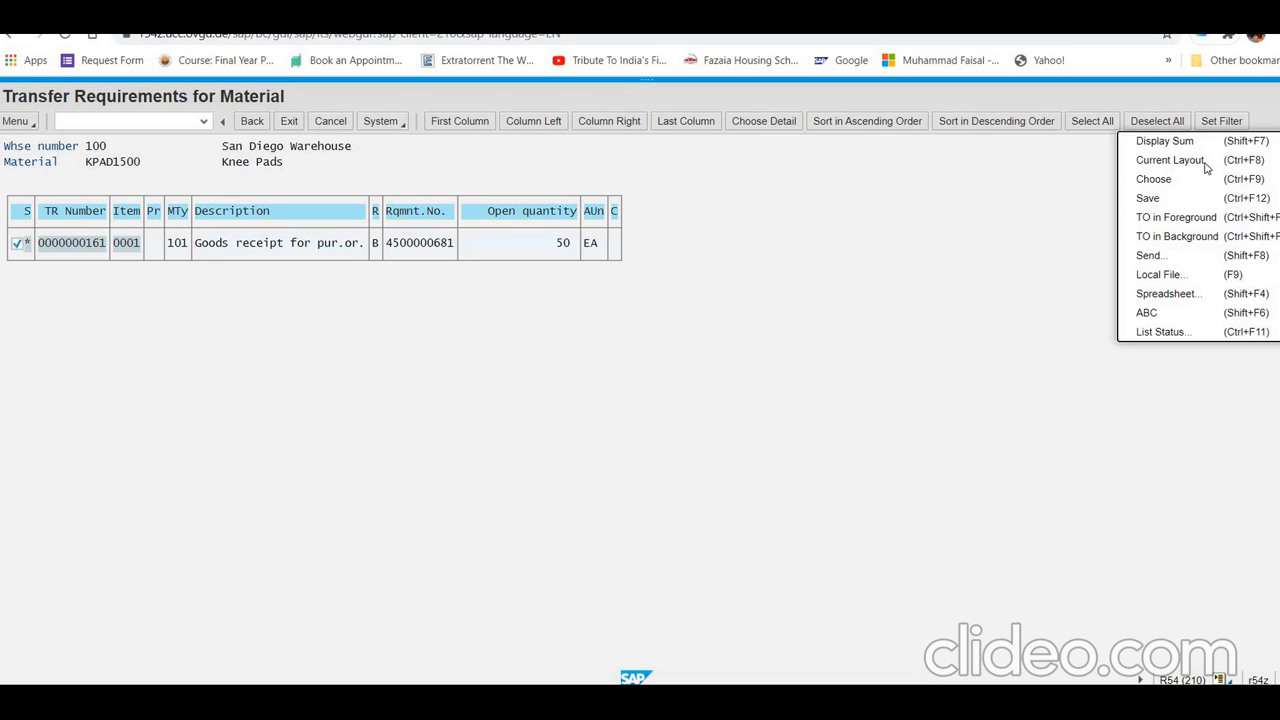
left_click(1168, 228)
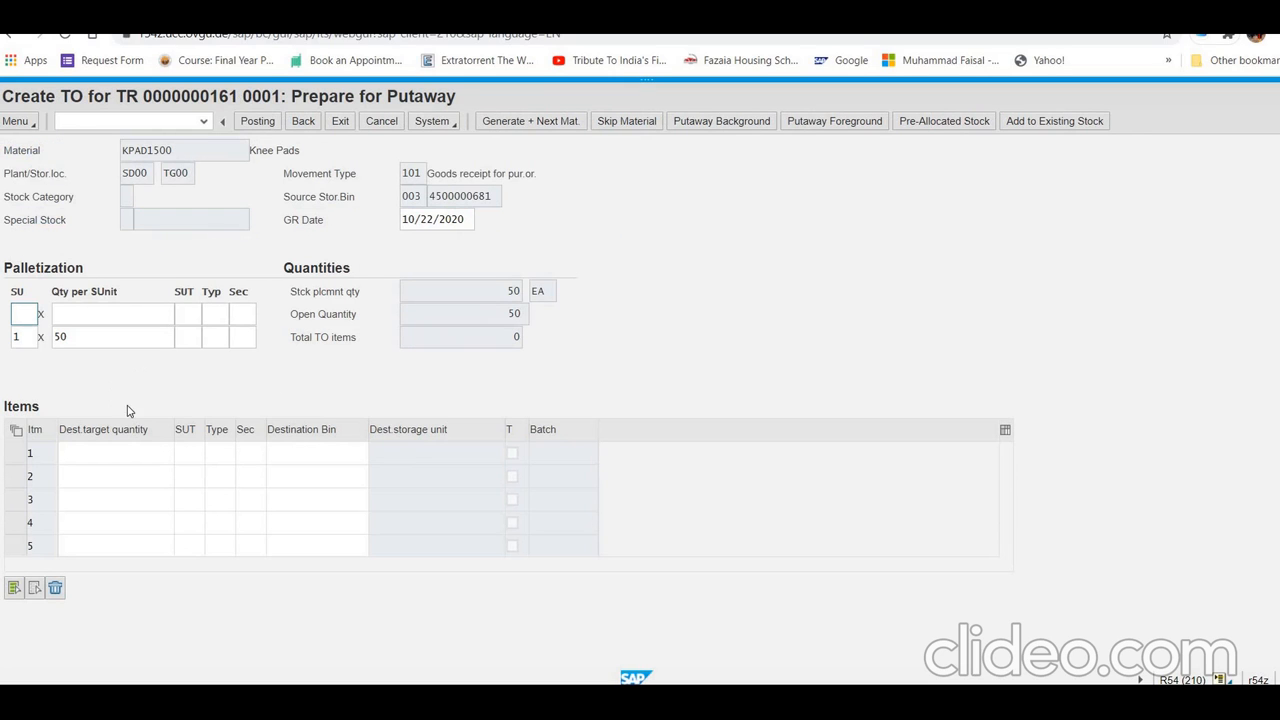
- Adopt the proposed palletization of 50, assign item 1 storage type 001, section 001 and destination bin STBN-1-500, and post the transfer order
left_click(89, 334)
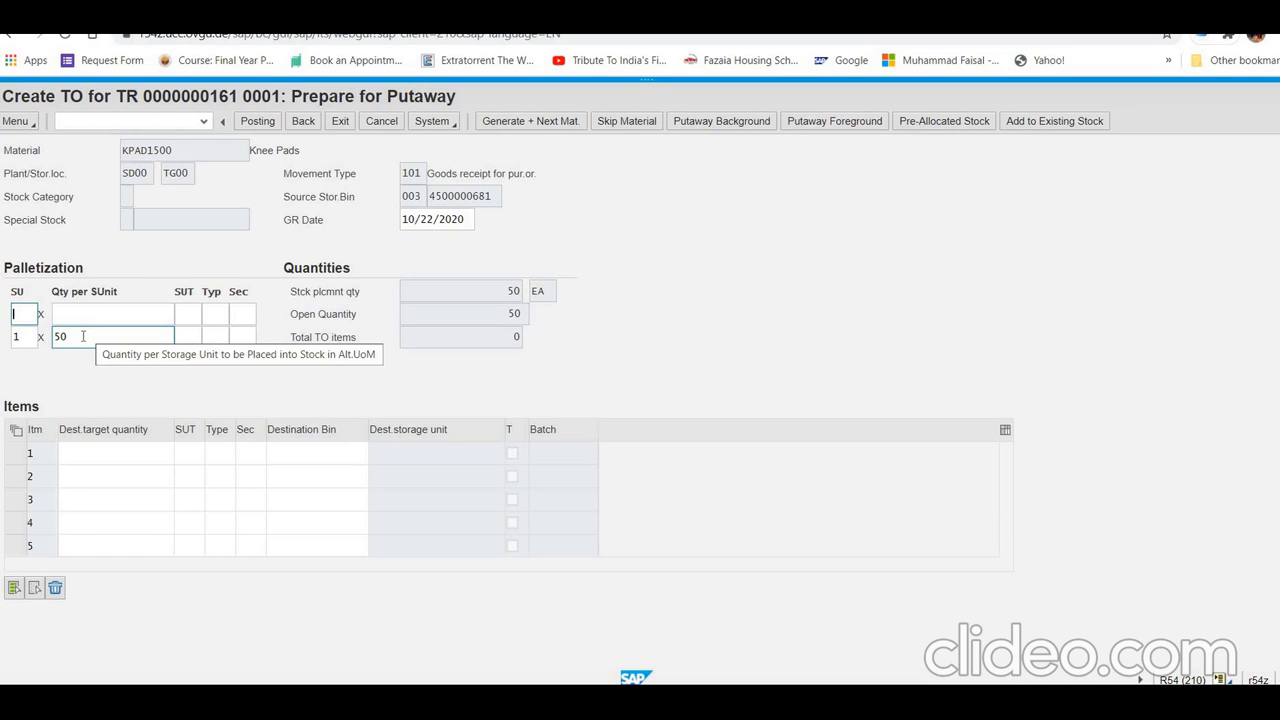
left_click(83, 336)
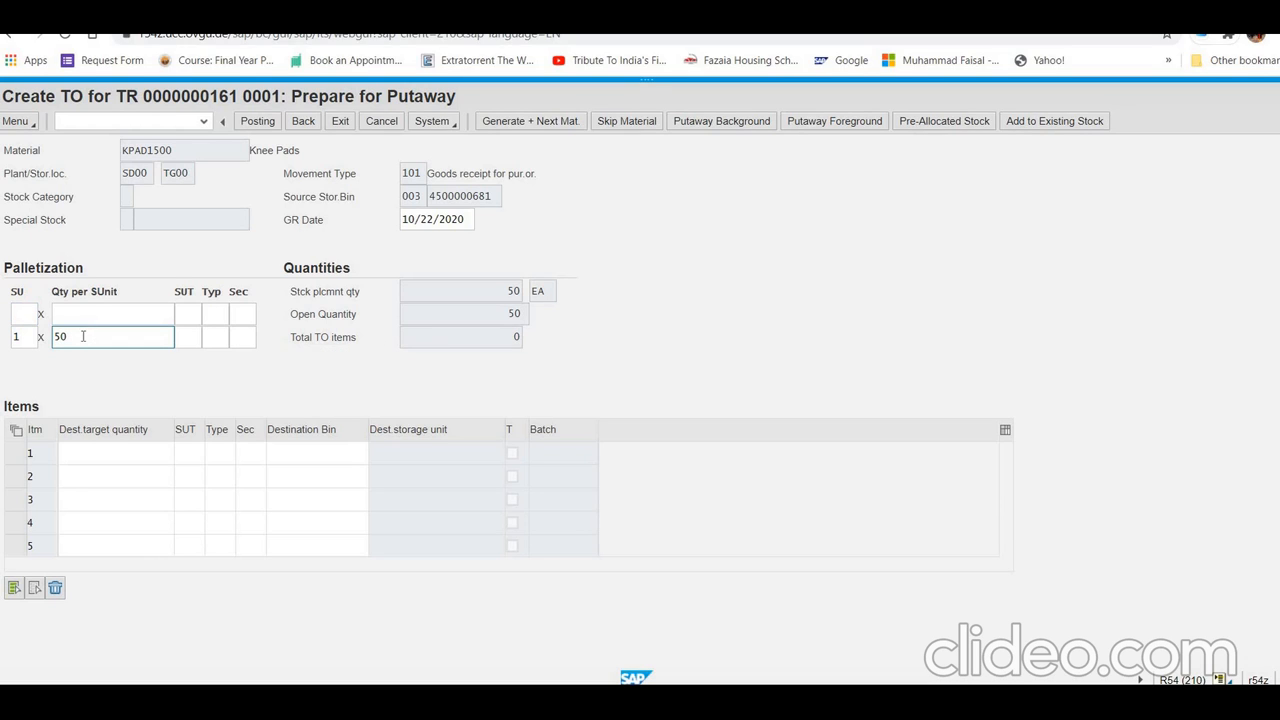
key("Return")
left_click(229, 458)
type("001")
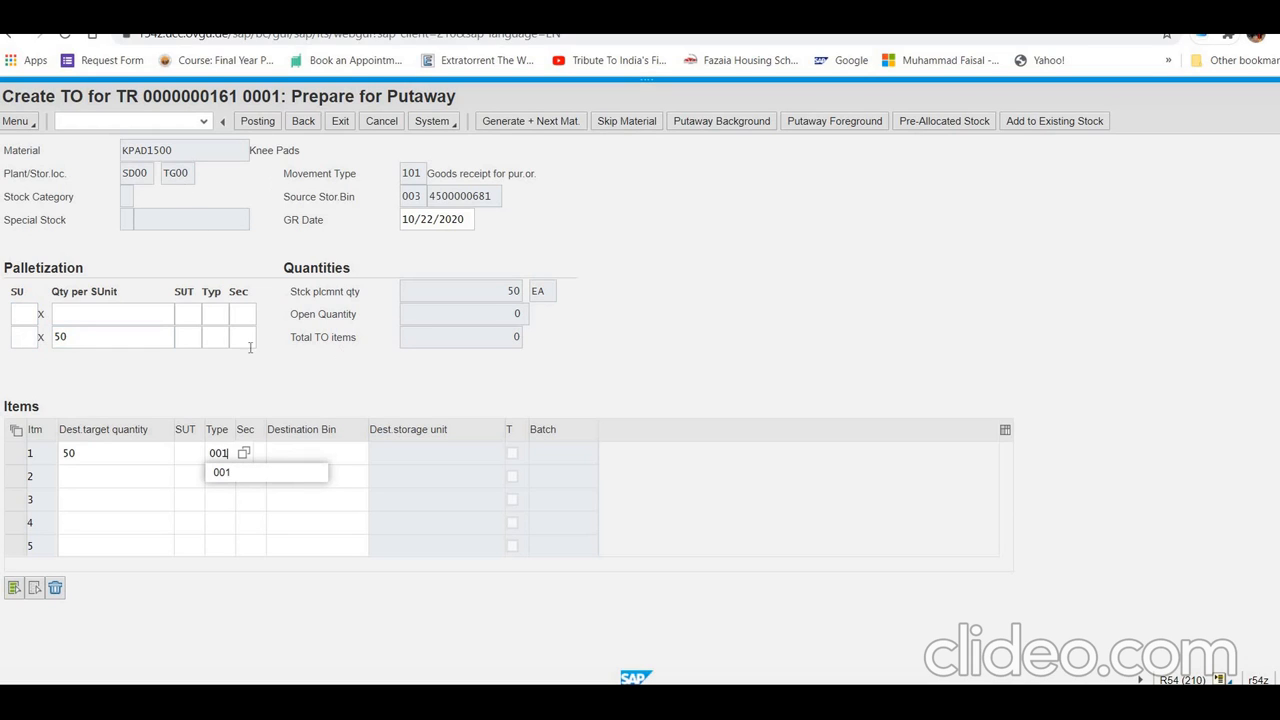
left_click(255, 451)
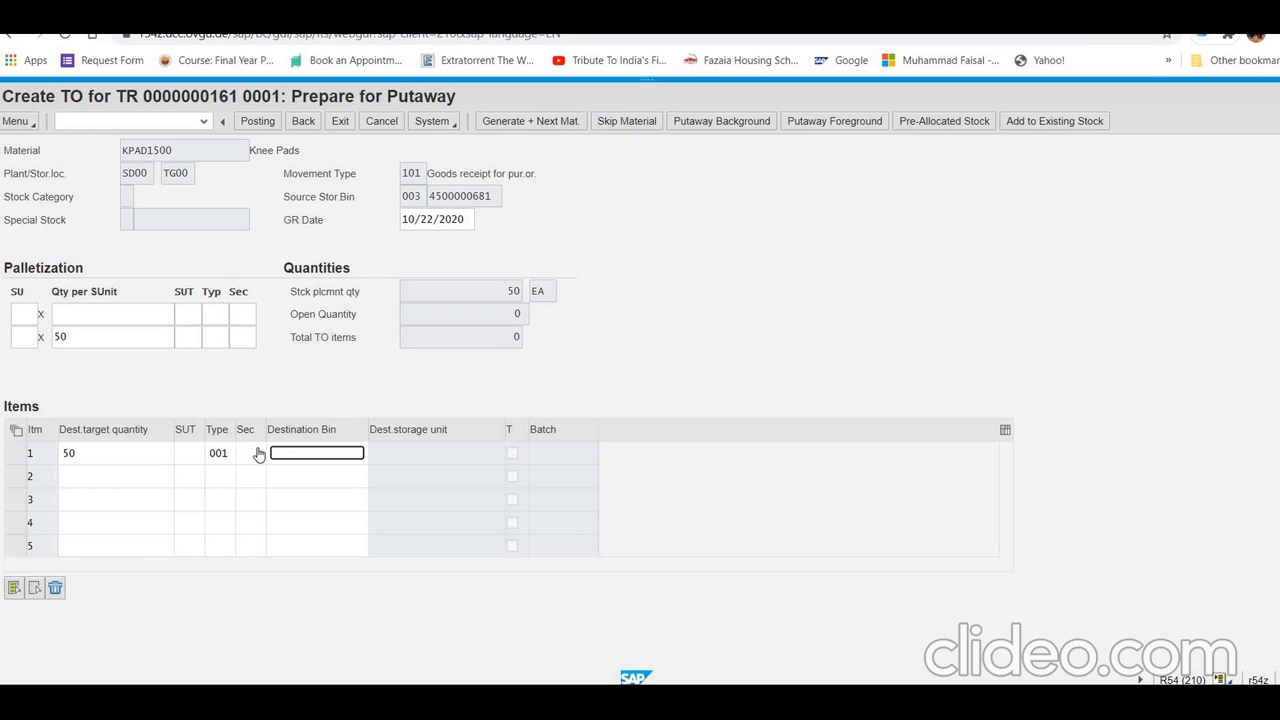
type("001")
left_click(351, 452)
type("STBN-1-500")
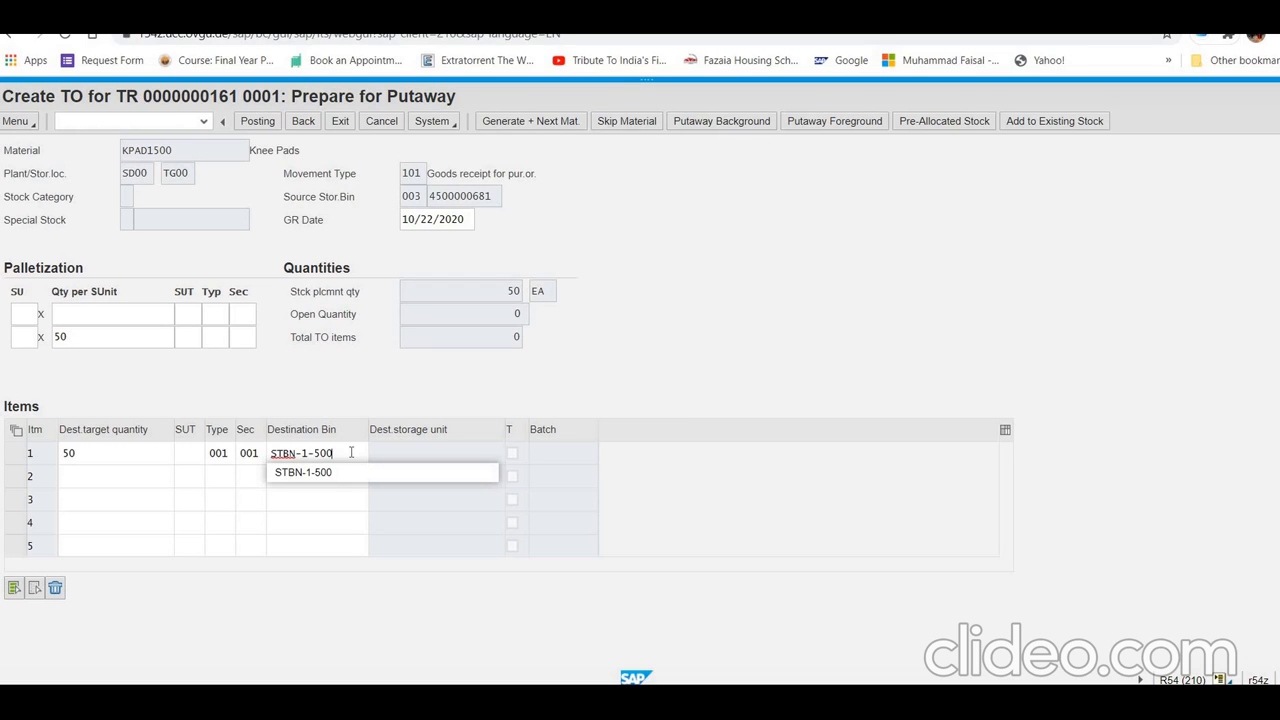
left_click(262, 122)
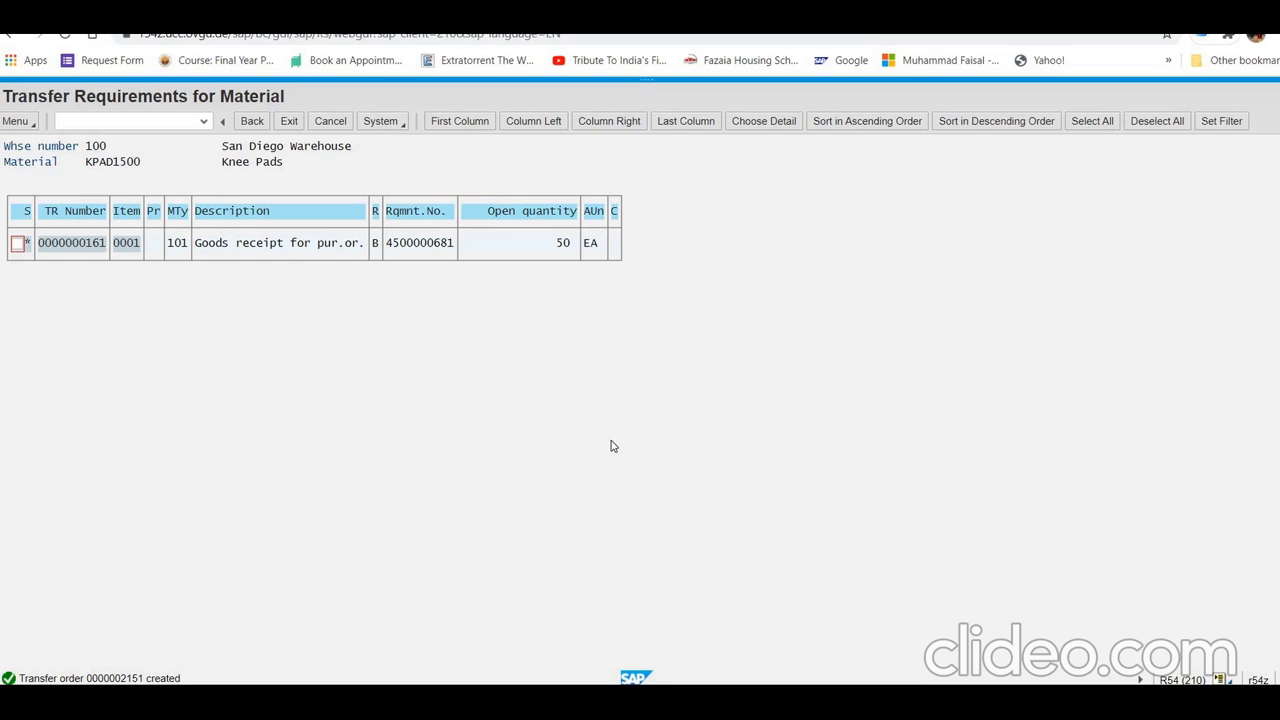
- Return to SAP Easy Access and open LT12 - In One Step under Putaway's Confirm Transfer Order, Single Document folder
left_click(257, 121)
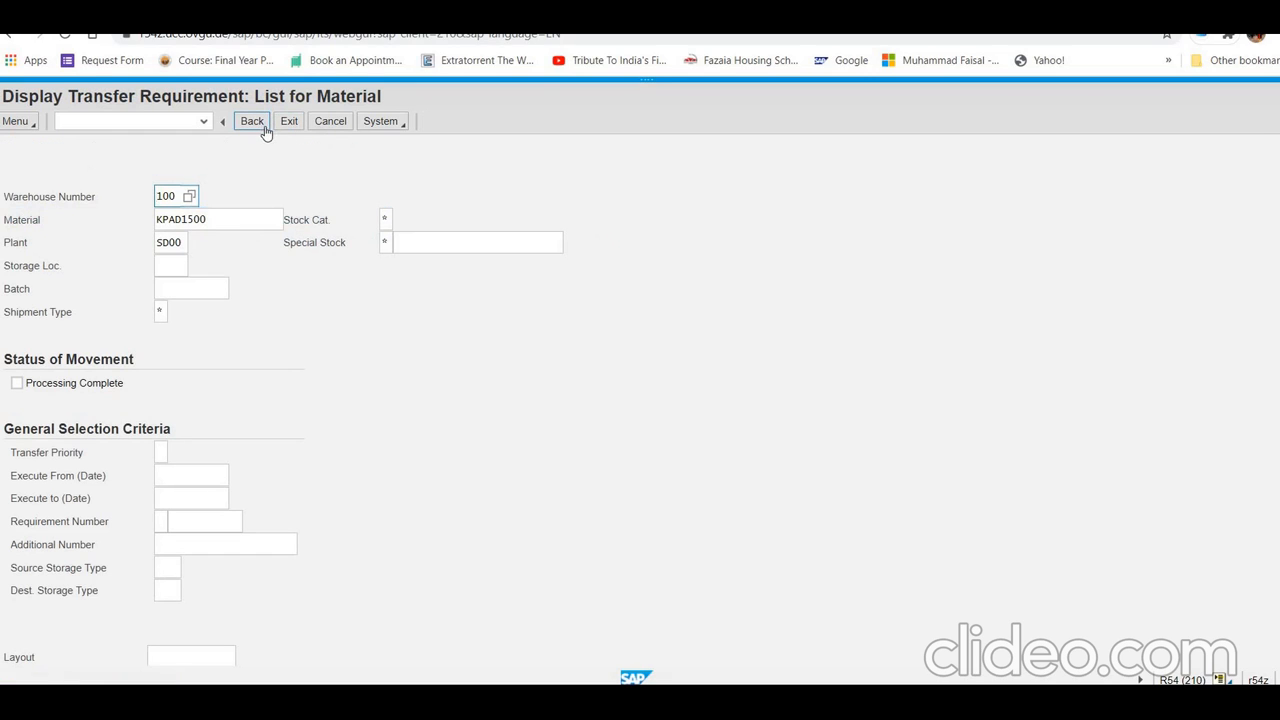
left_click(258, 123)
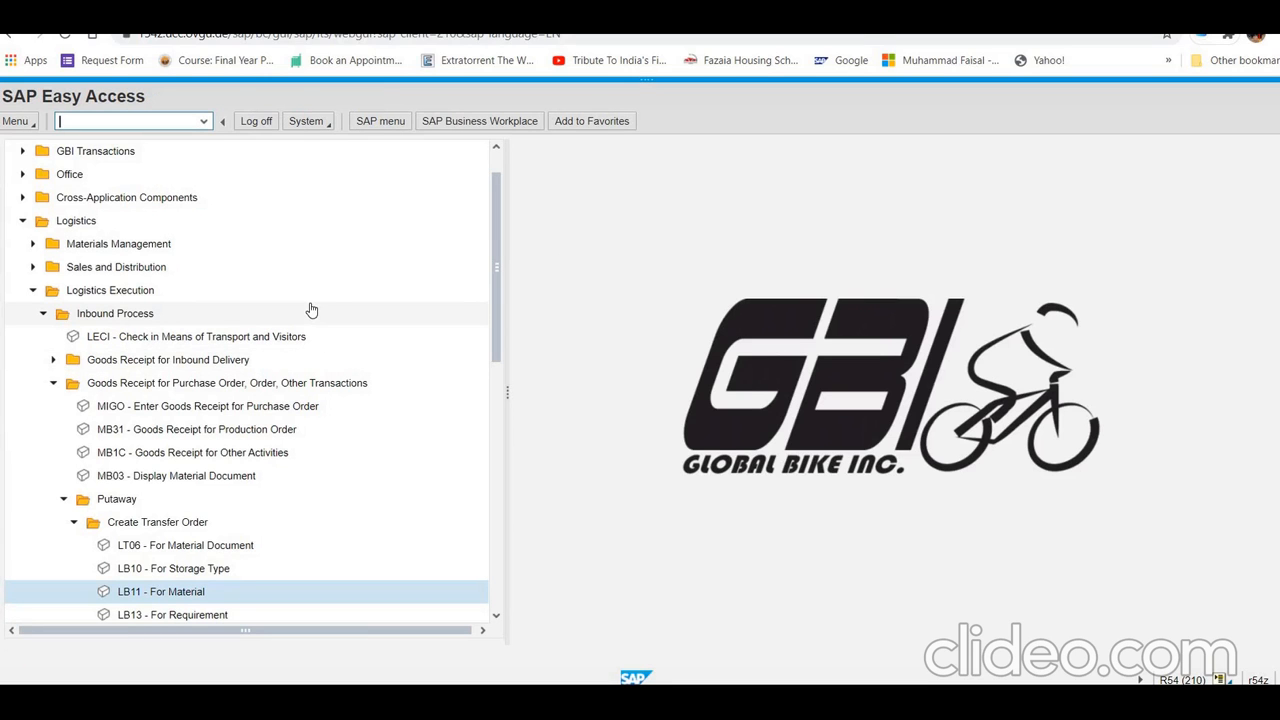
left_click(74, 524)
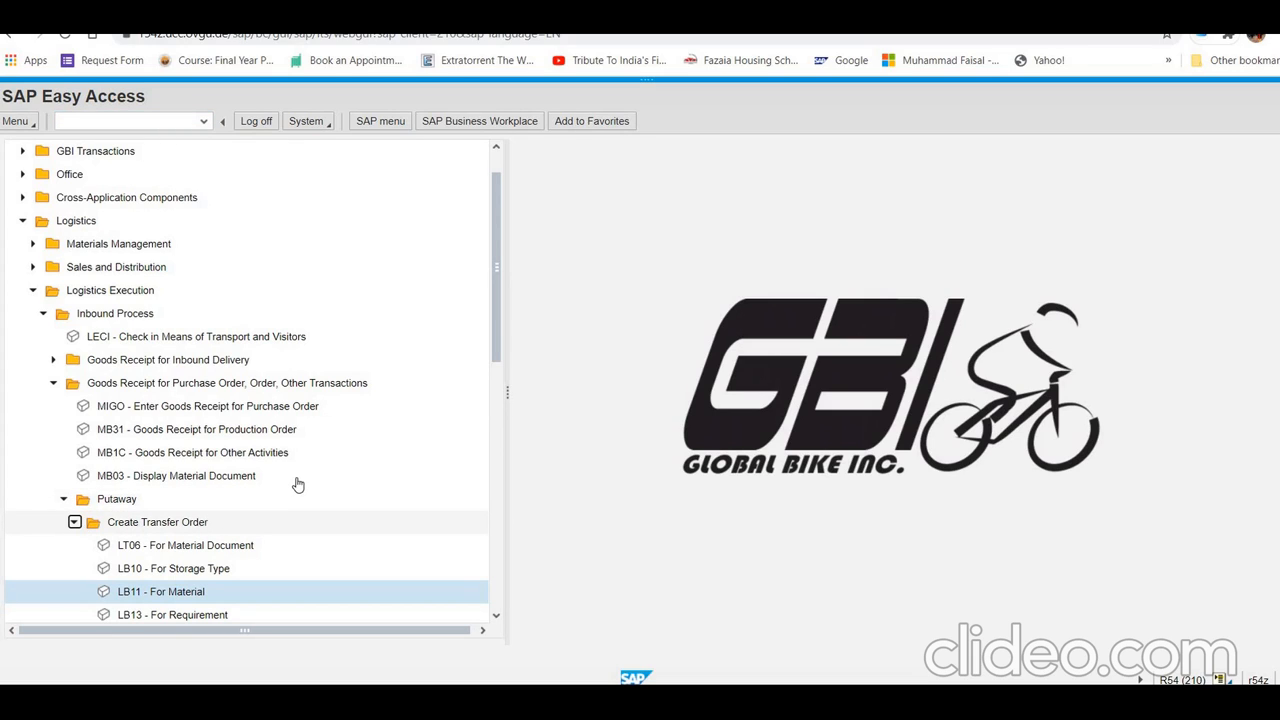
scroll(257, 523, "down", 1)
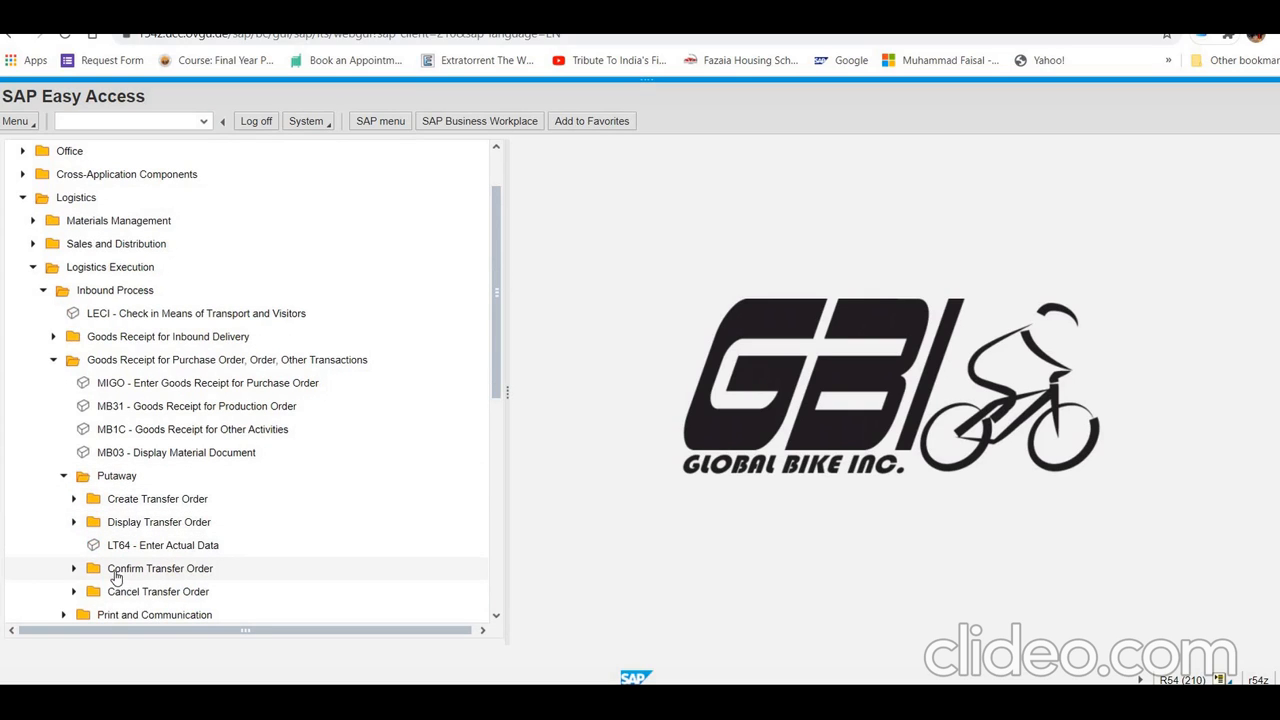
left_click(72, 570)
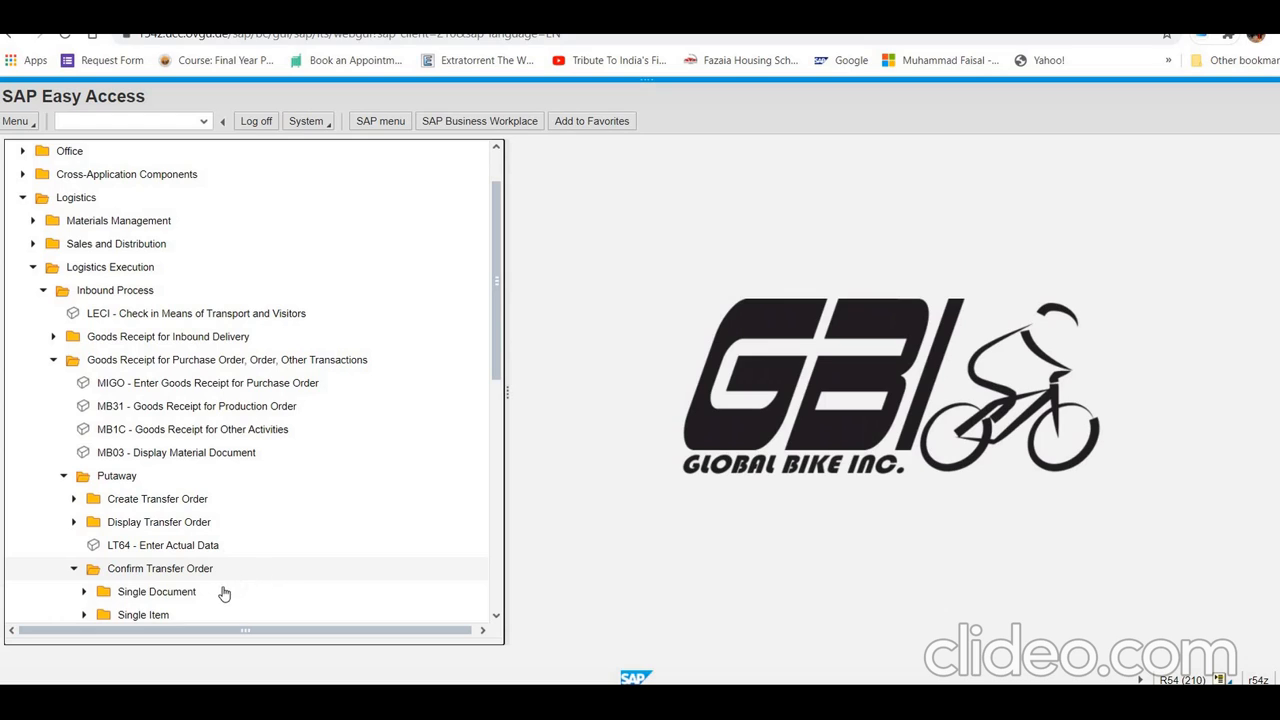
left_click(84, 591)
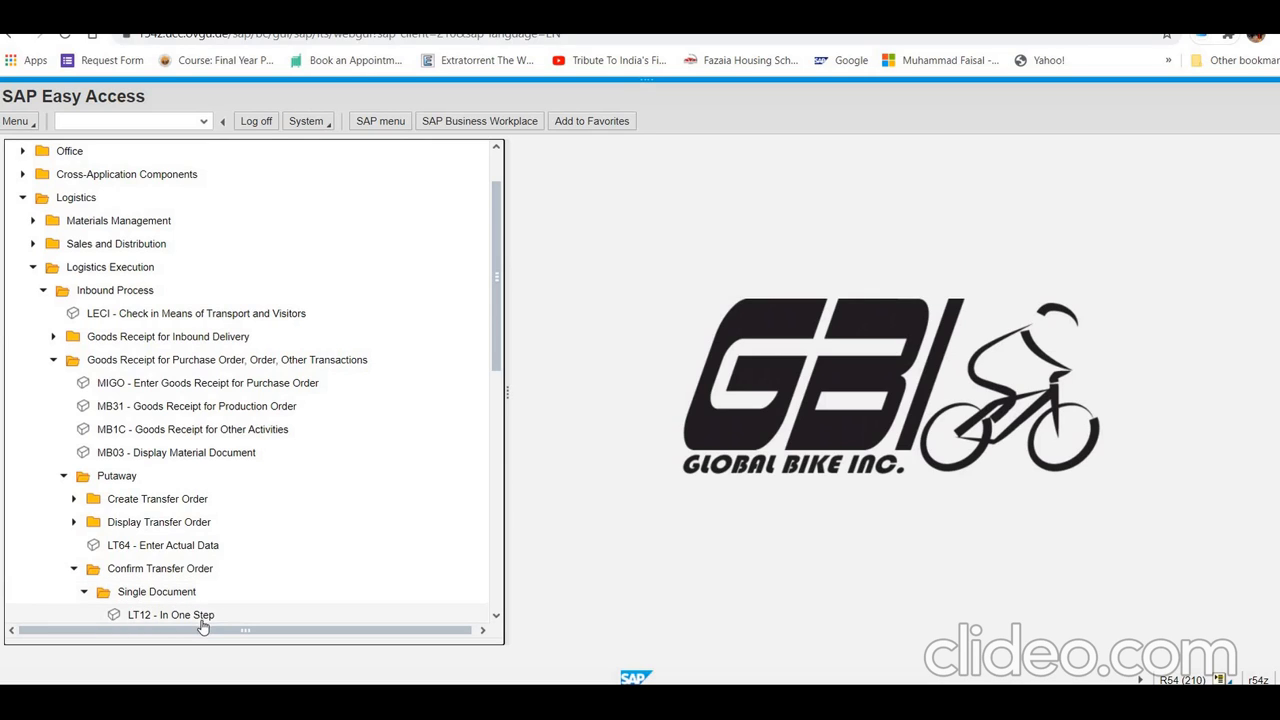
double_click(199, 617)
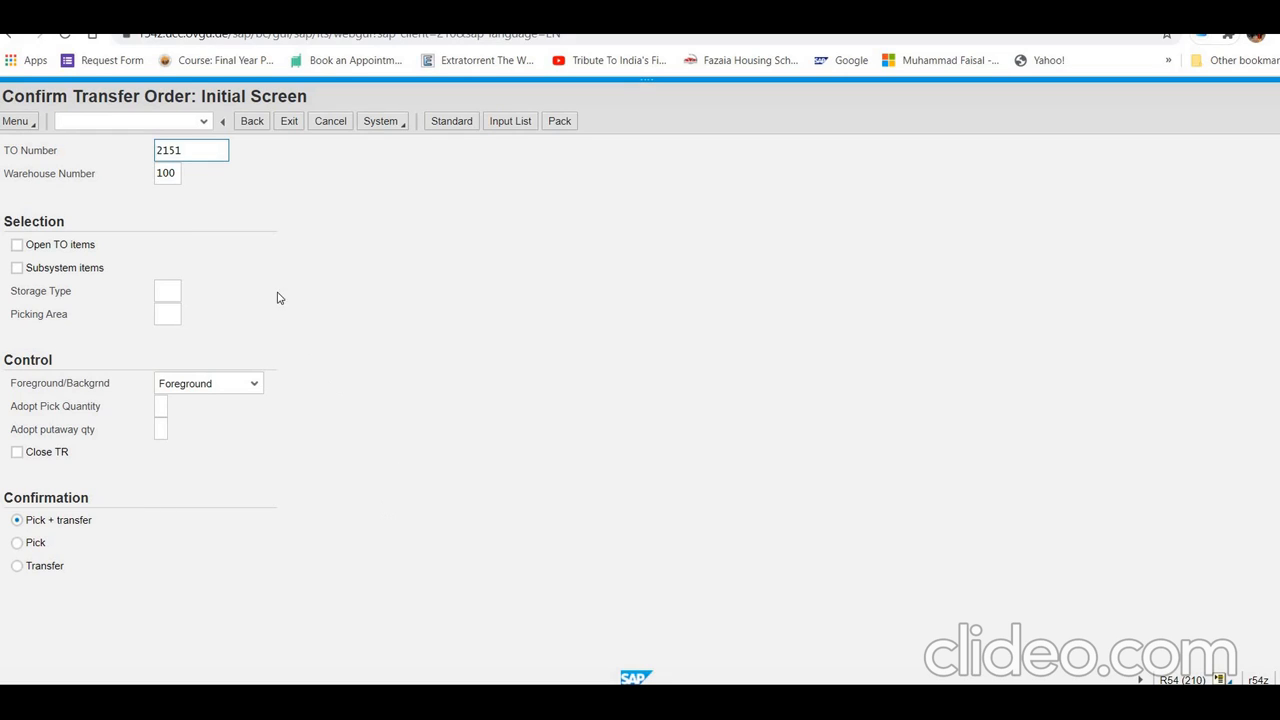
- Load the prefilled Knee Pads transfer order in warehouse 100 and post its confirmation with bin STBN-1-500 and actual quantity 50
left_click(176, 172)
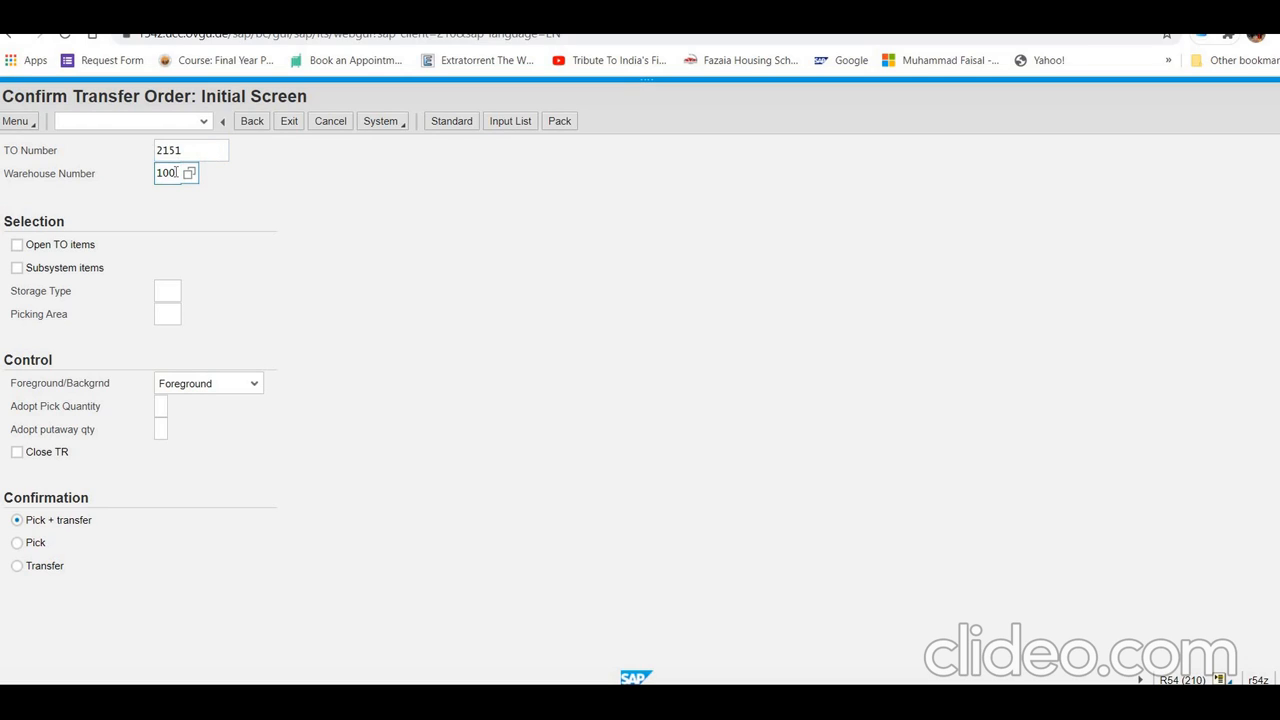
key("Return")
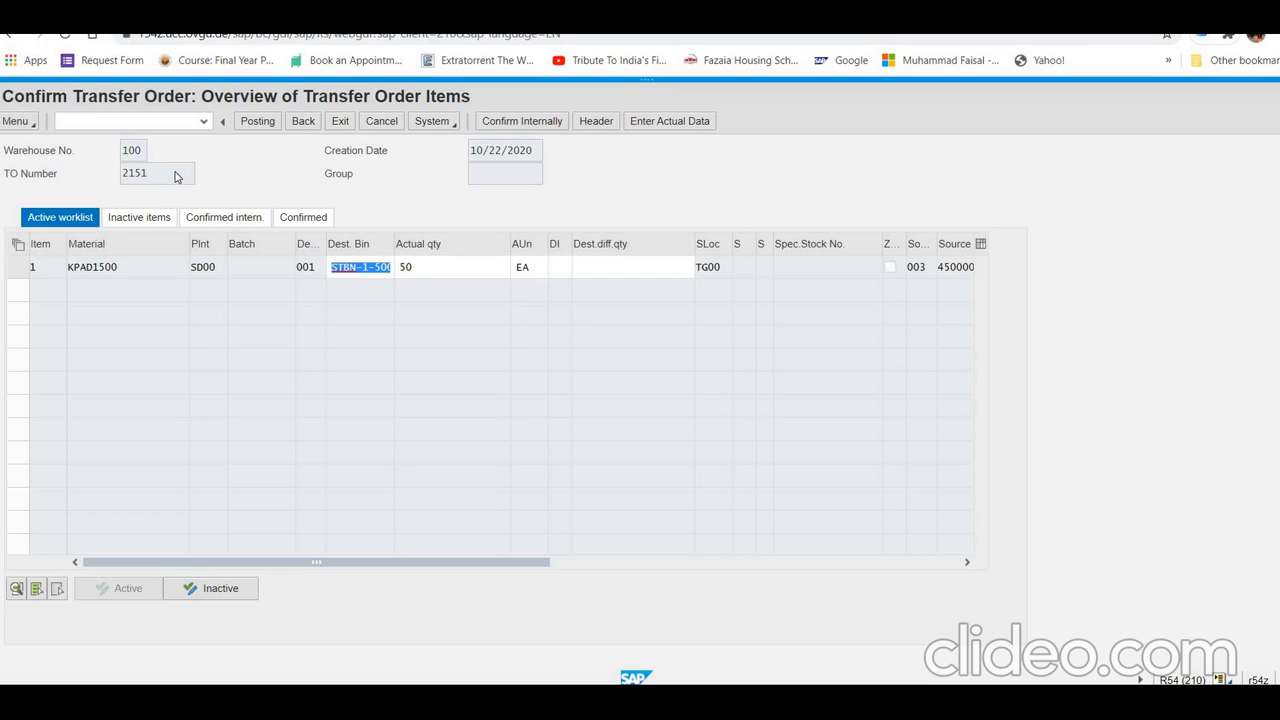
left_click(262, 122)
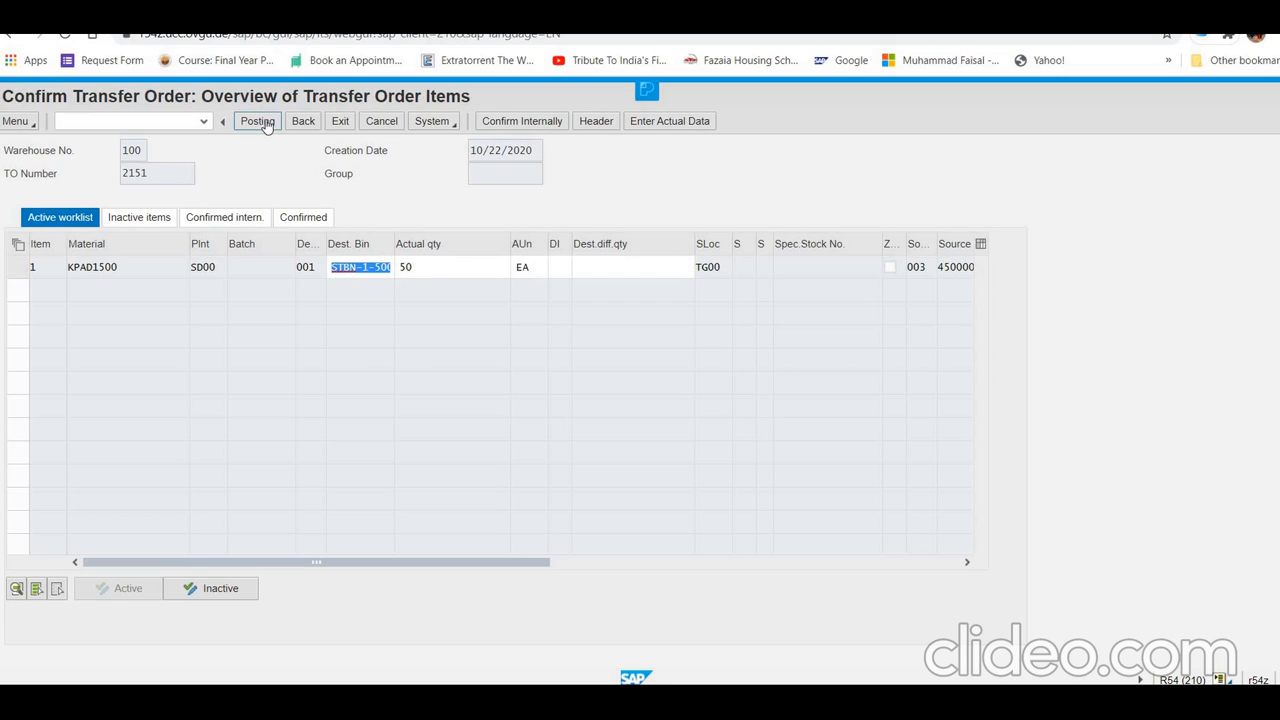